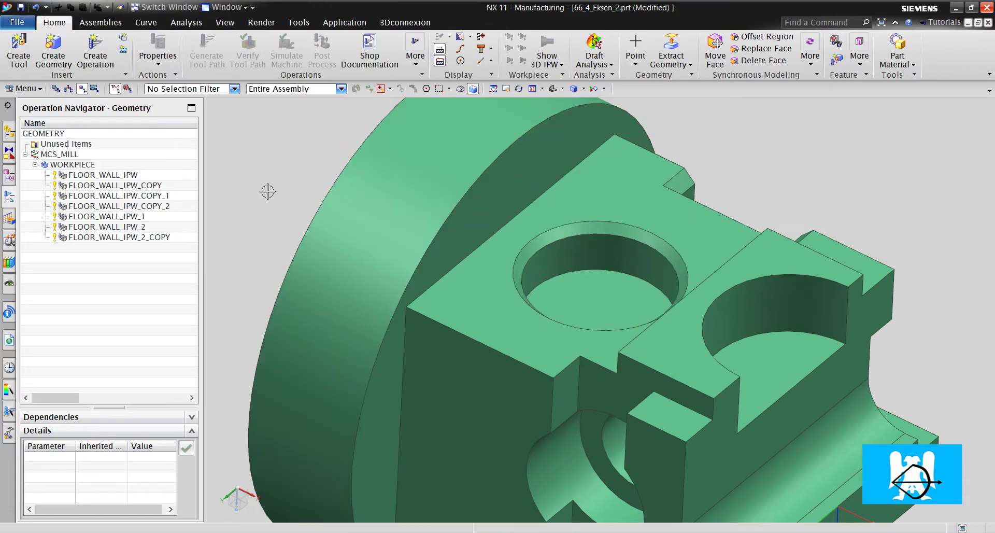
Step: Duplicate the FLOOR_WALL_IPW_2_COPY operation under WORKPIECE
click(93, 61)
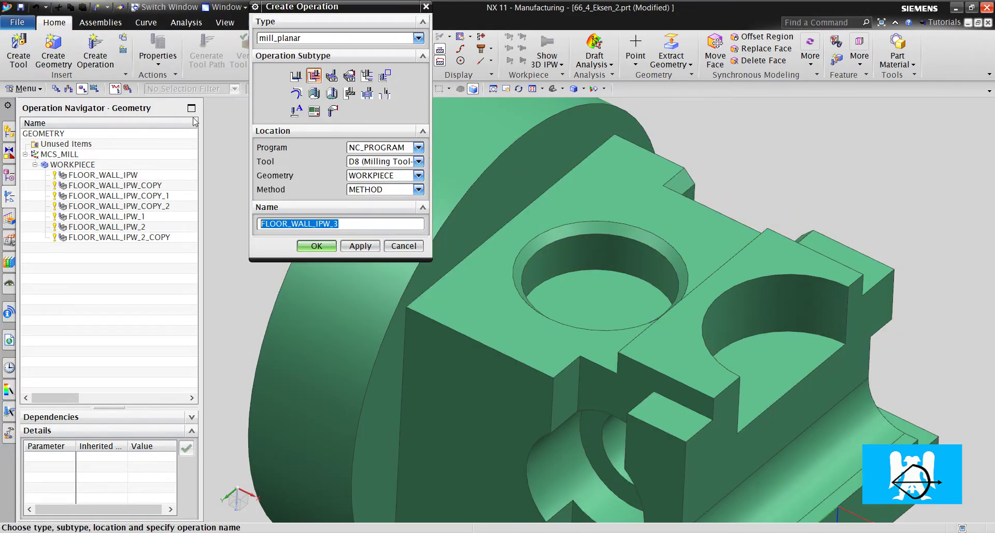
click(401, 248)
right_click(118, 242)
click(146, 274)
right_click(128, 242)
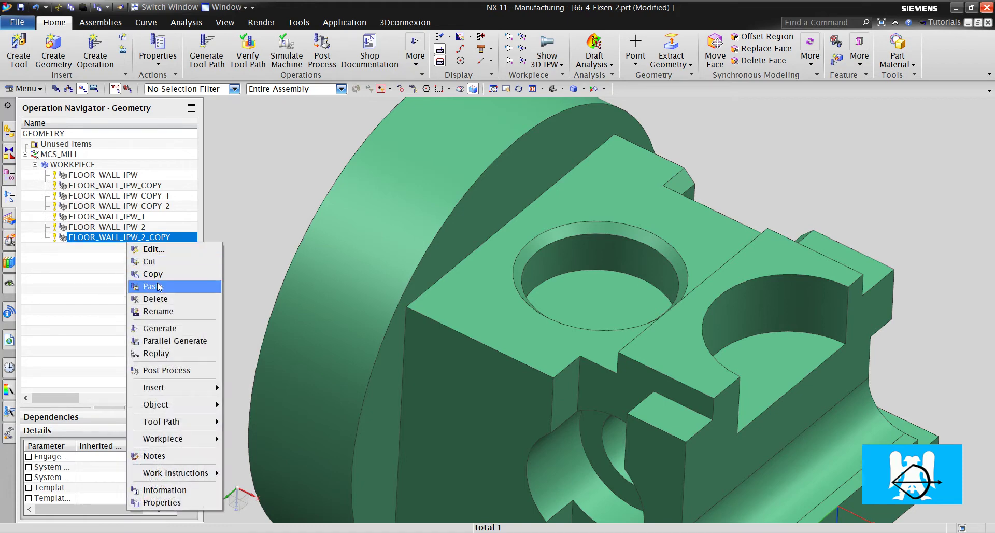
click(151, 287)
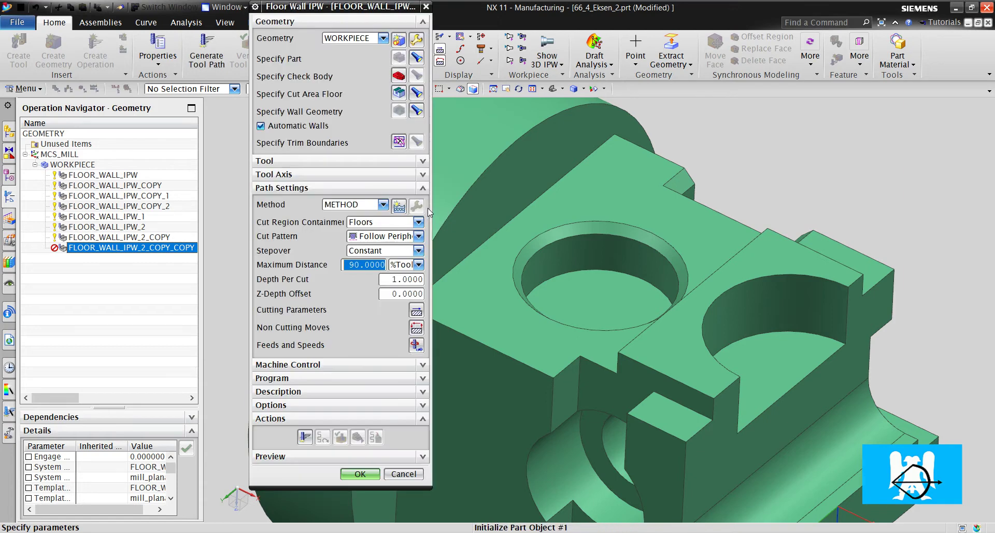
Step: Redefine the copied operation's cut area floor as the large upper face, both round pocket floors and the small step face, and generate the tool path
click(399, 92)
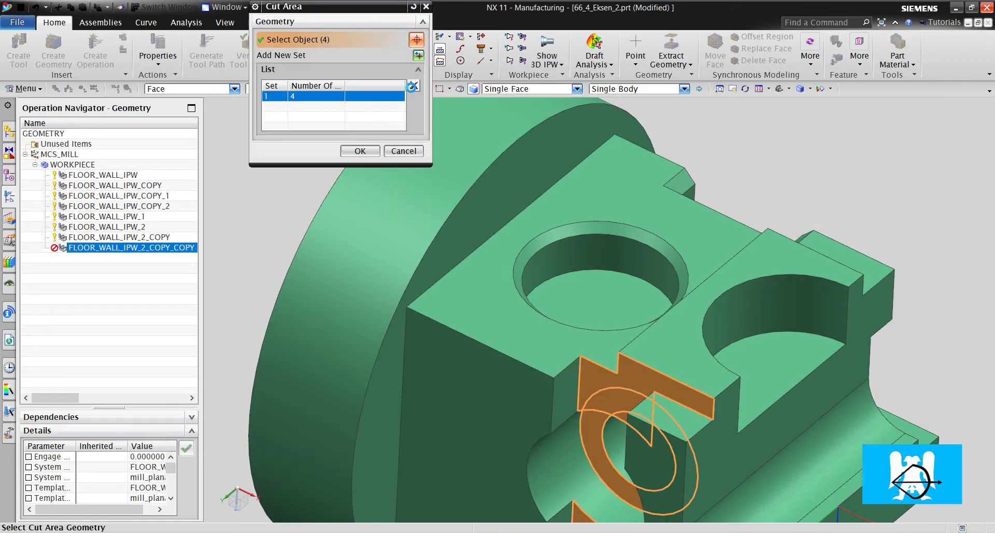
click(637, 165)
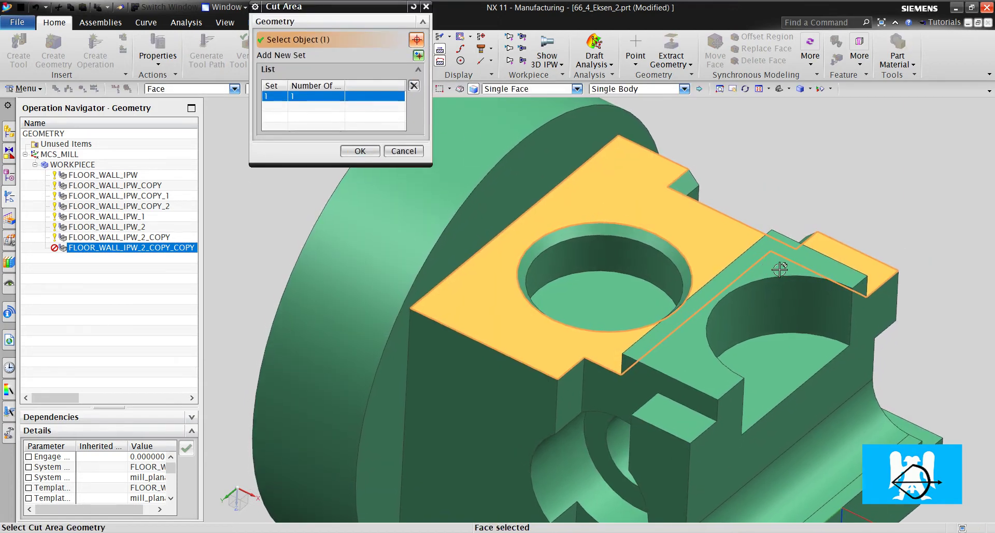
click(752, 418)
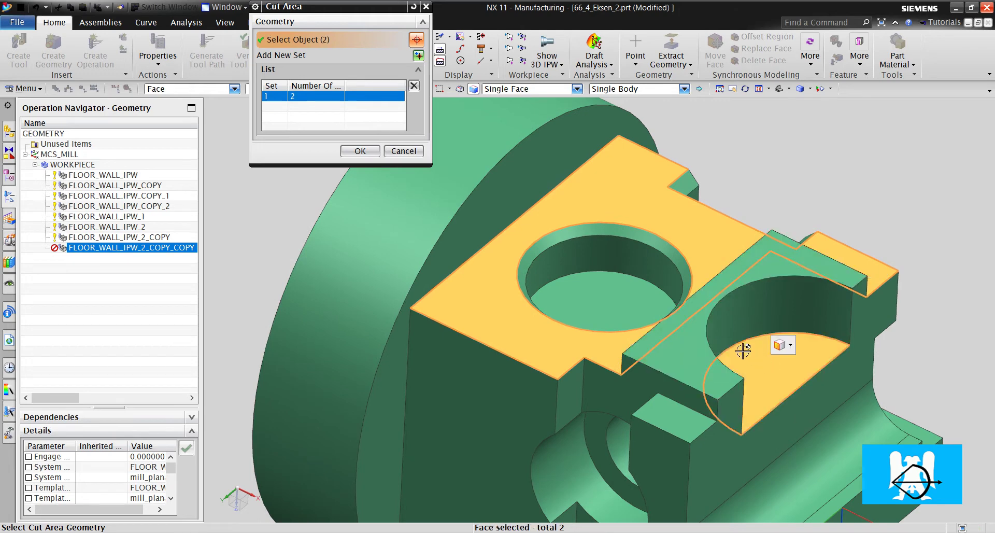
scroll(719, 349, down, 2)
click(664, 358)
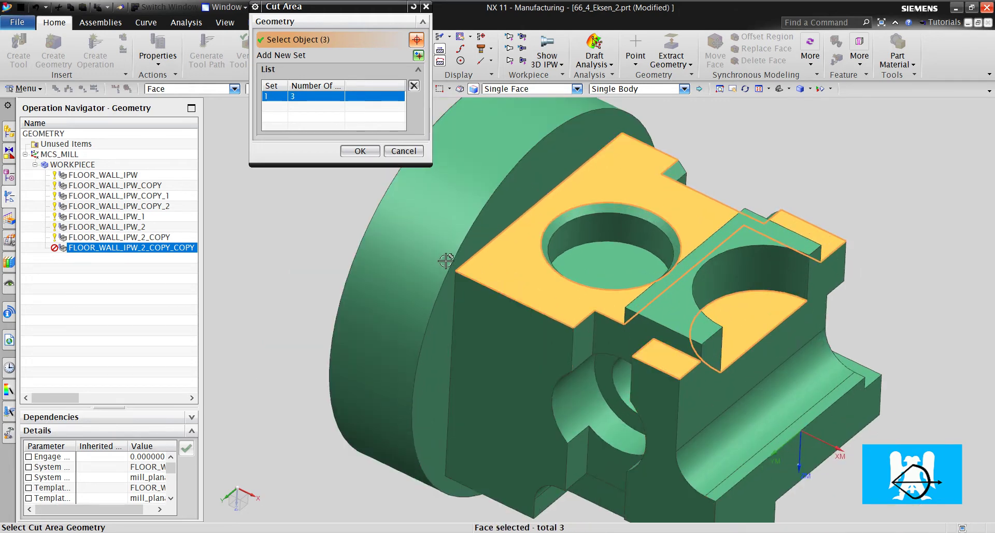
click(595, 267)
middle_drag(674, 267, 662, 288)
scroll(662, 288, up, 2)
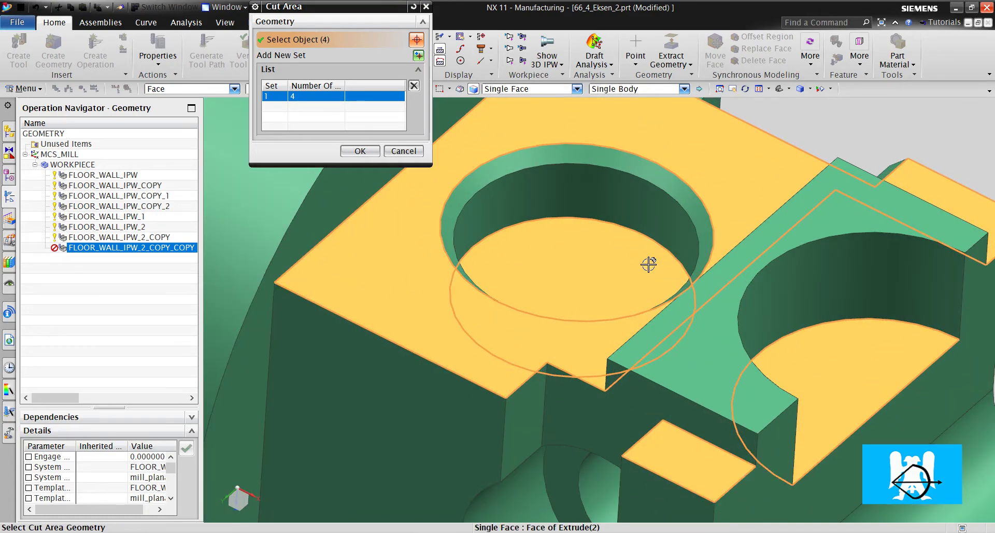
scroll(648, 264, down, 3)
click(360, 150)
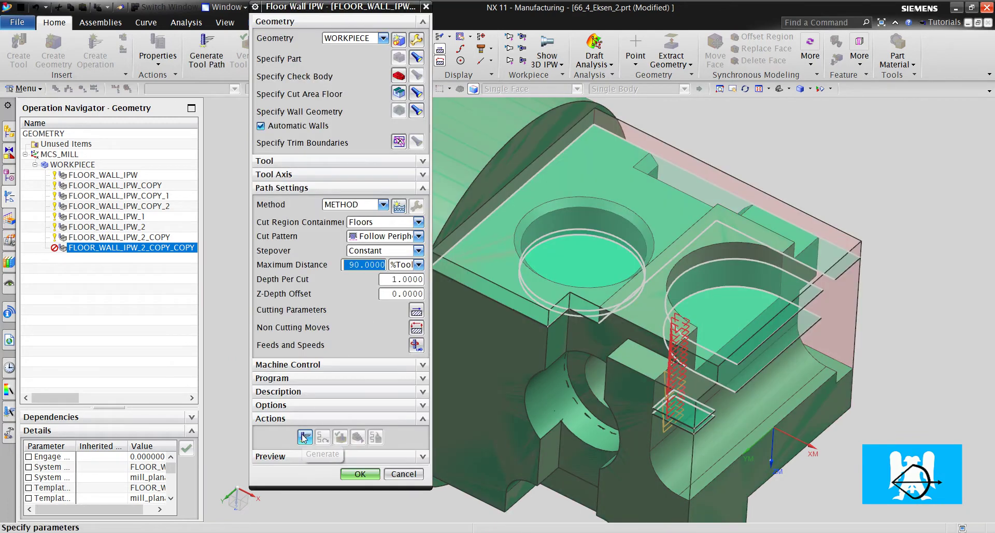
click(305, 437)
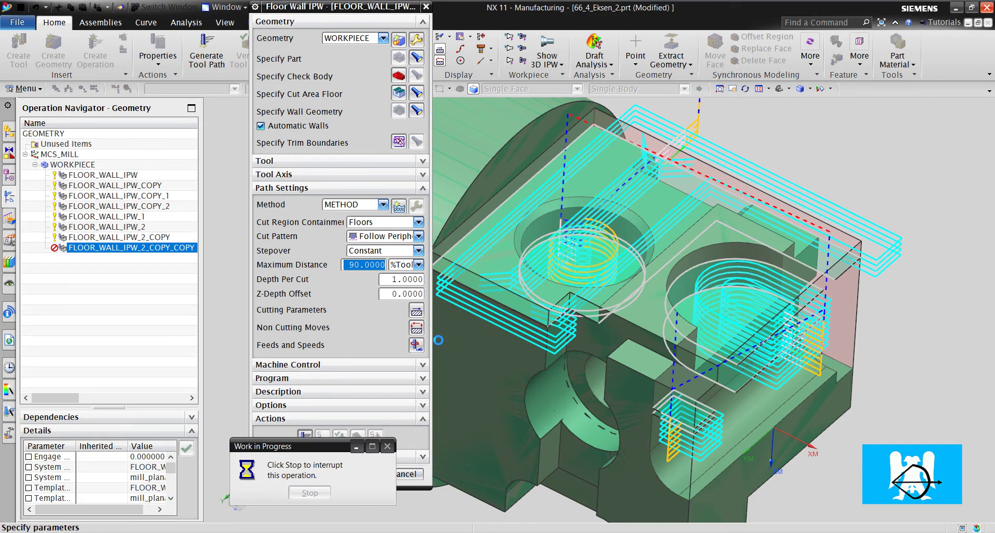
middle_click(469, 355)
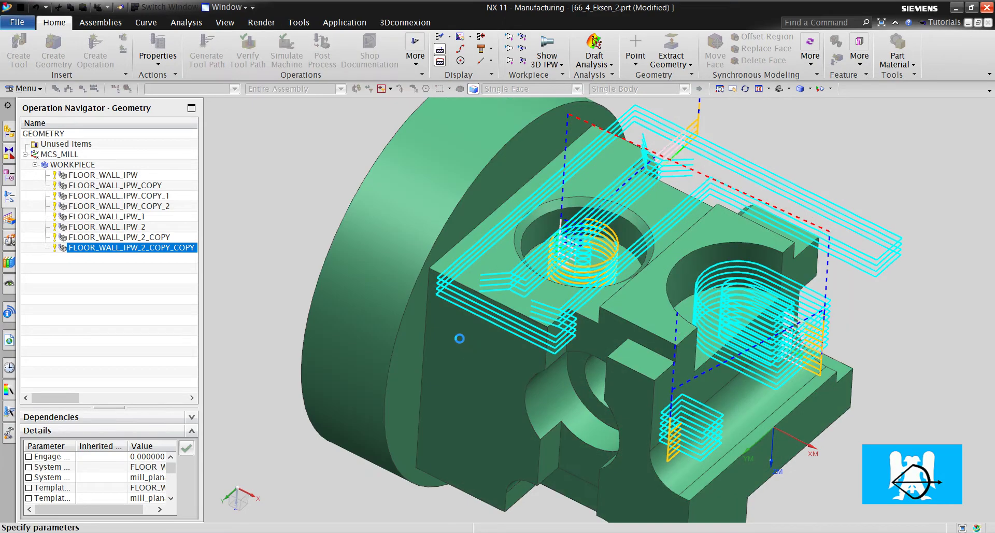
Step: Set the containment Tool Overhang to 50 %Tool in the cutting parameters and regenerate the tool path
click(410, 294)
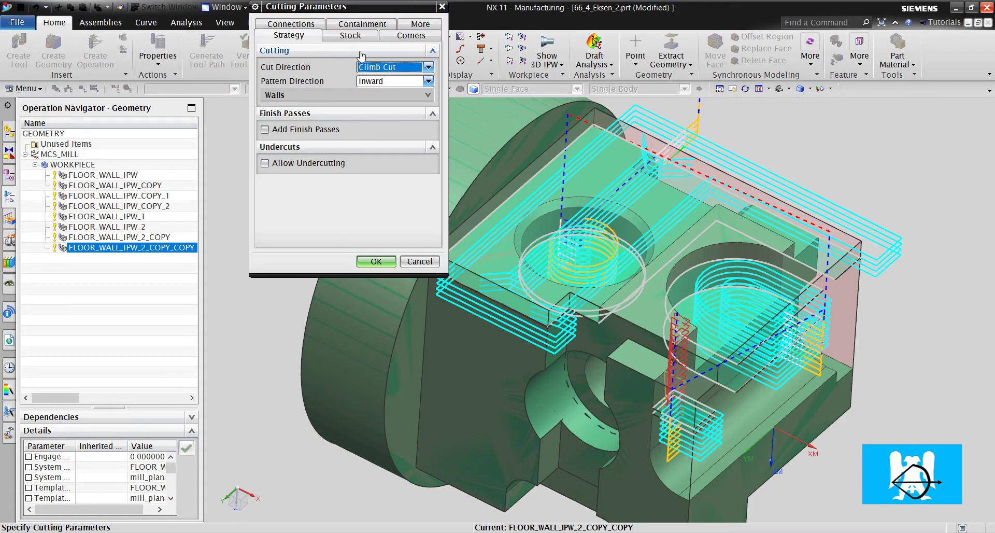
click(363, 24)
double_click(380, 200)
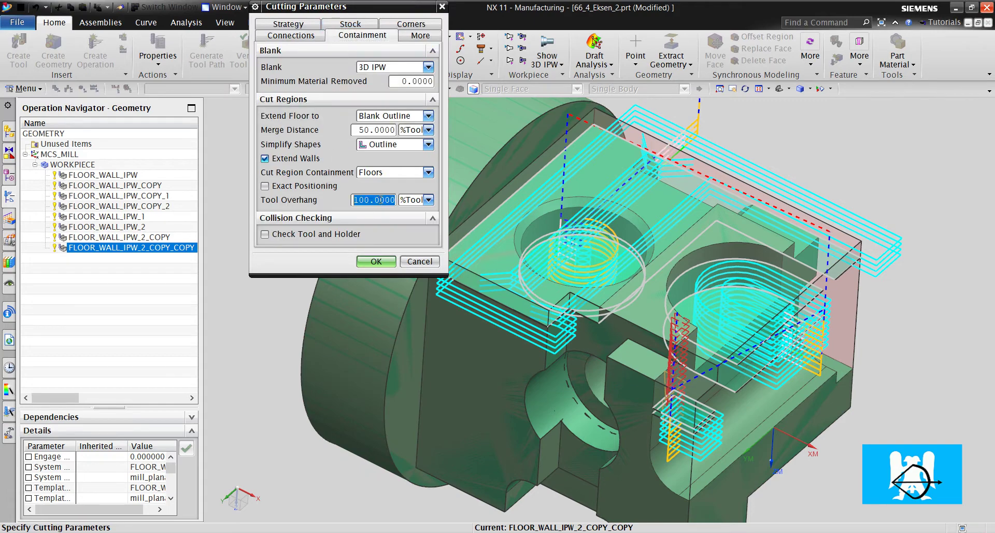
text(50)
click(376, 261)
click(305, 437)
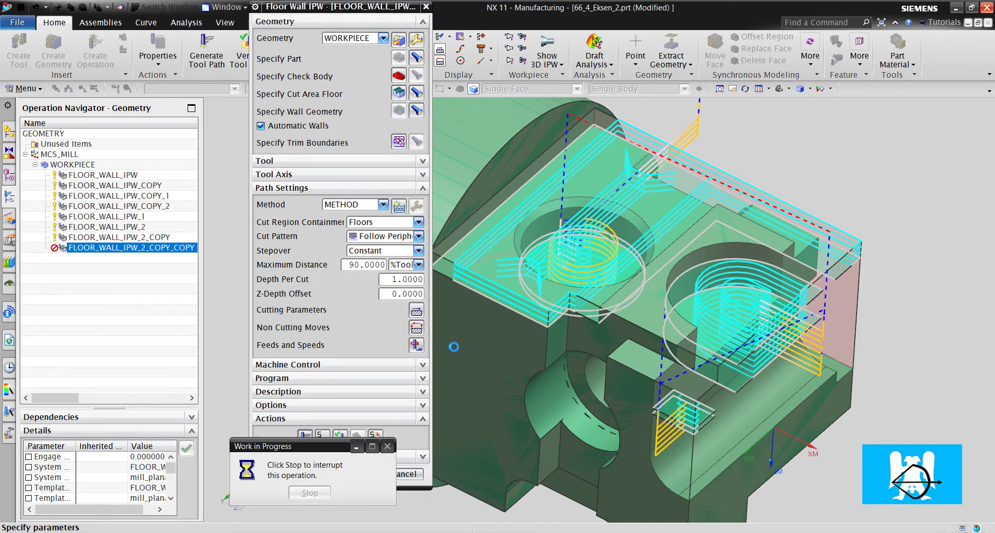
middle_drag(491, 340, 466, 305)
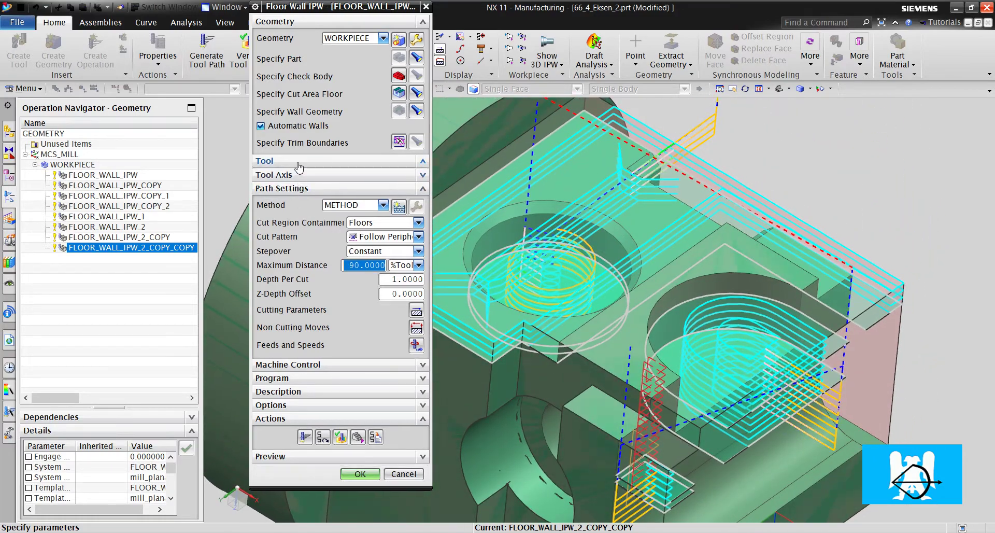
Step: Change the operation's tool to D10 and regenerate the tool path
click(298, 161)
click(353, 178)
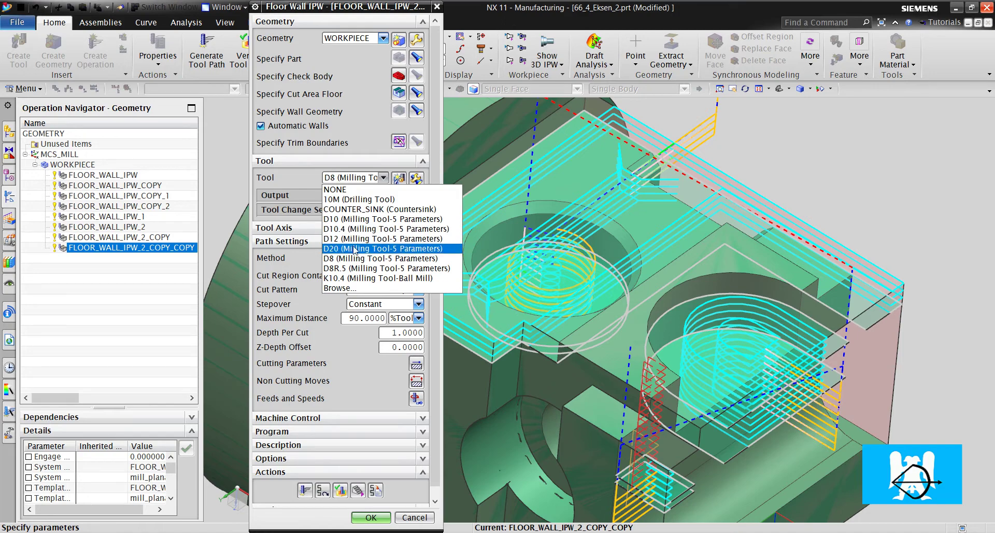
click(352, 219)
middle_click(359, 382)
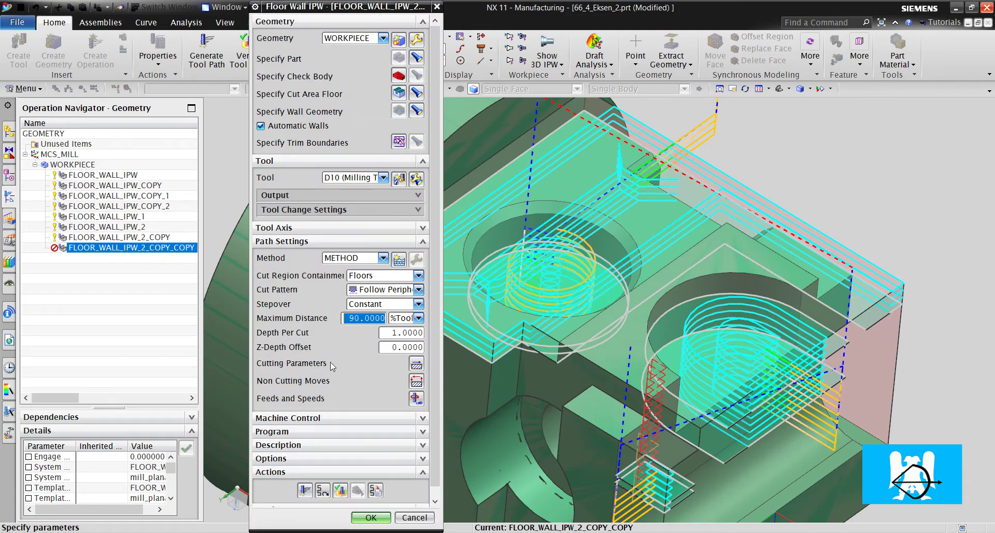
click(305, 490)
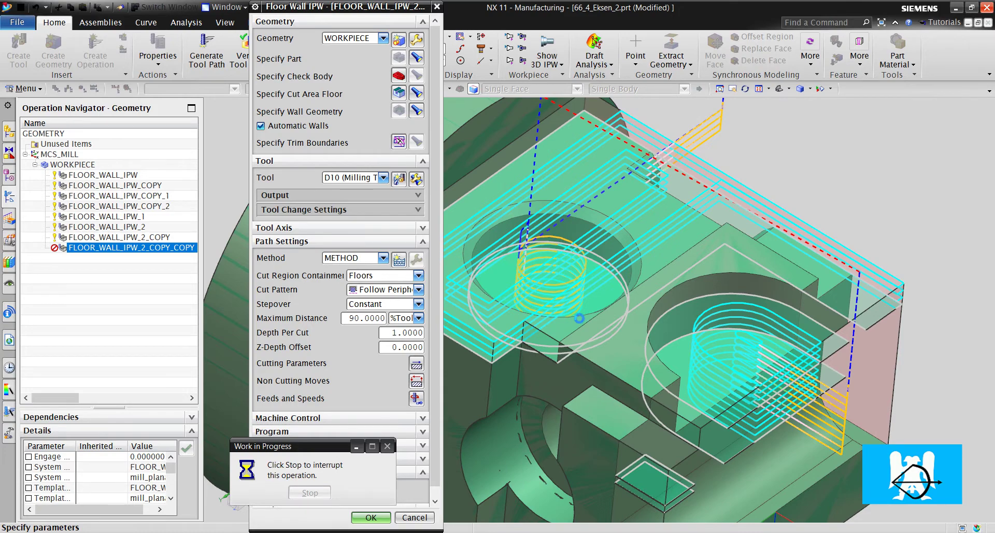
Step: Examine the D10 tool path around the pockets and small step face, and play its 3D Dynamic material removal simulation
scroll(676, 298, down, 3)
scroll(672, 399, up, 3)
scroll(672, 399, up, 4)
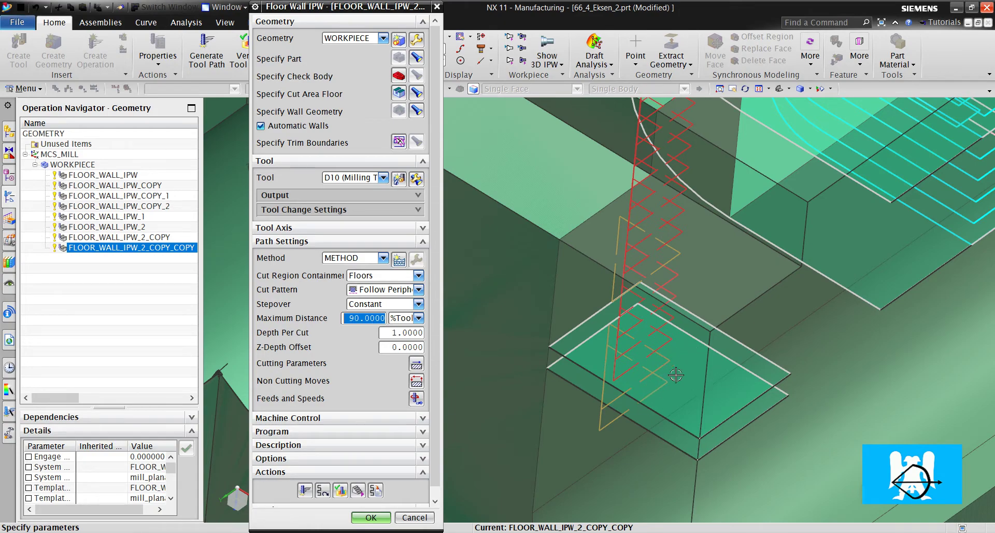
scroll(702, 380, down, 6)
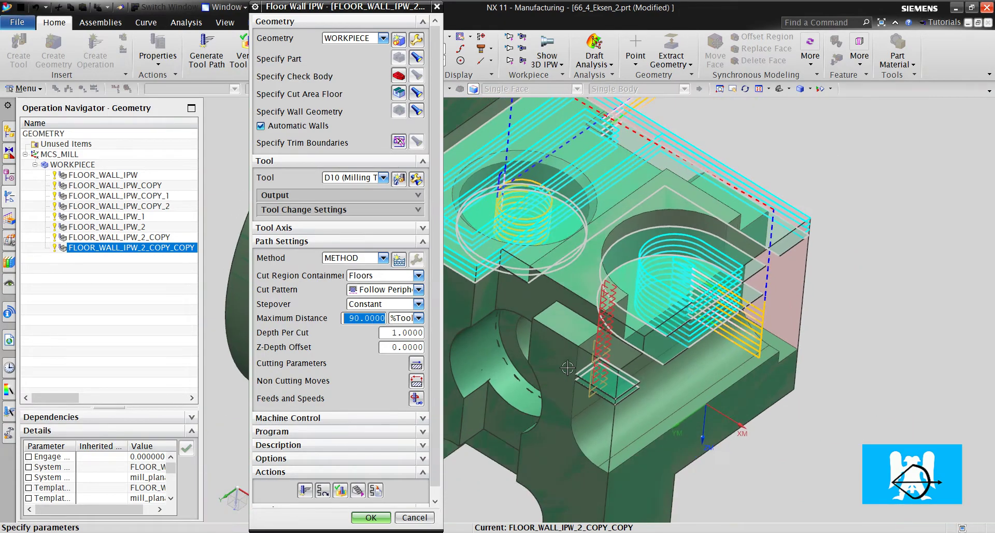
middle_drag(567, 367, 660, 334)
scroll(544, 308, up, 5)
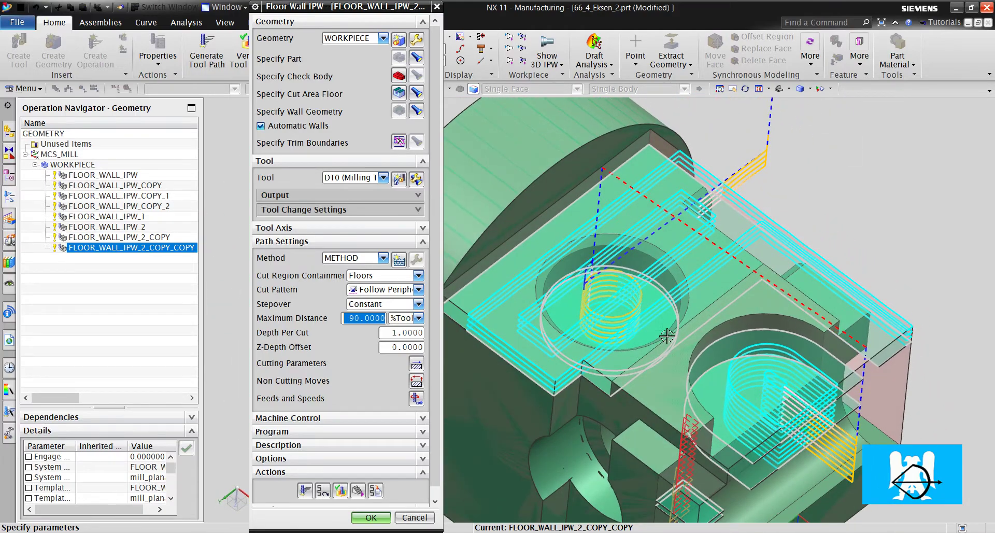
scroll(648, 296, up, 3)
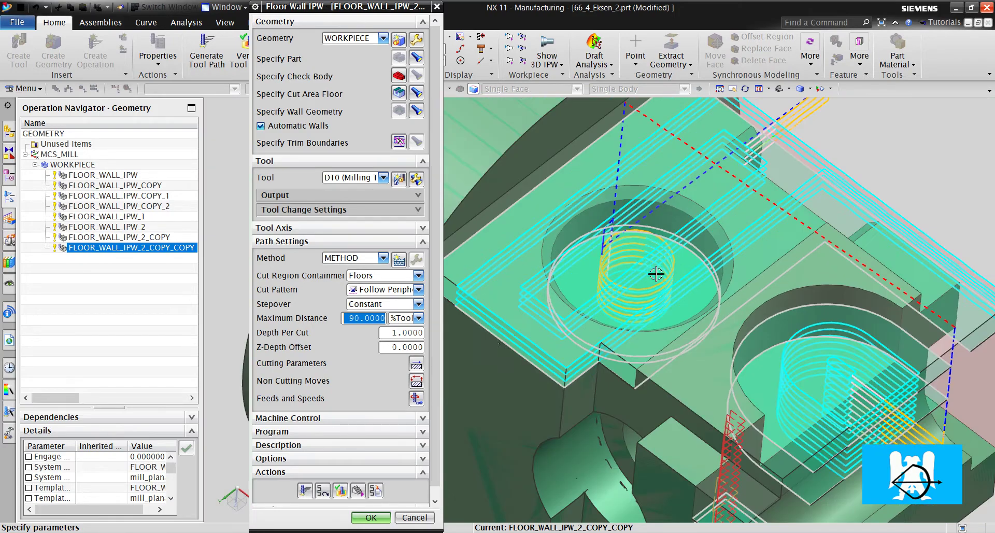
click(340, 490)
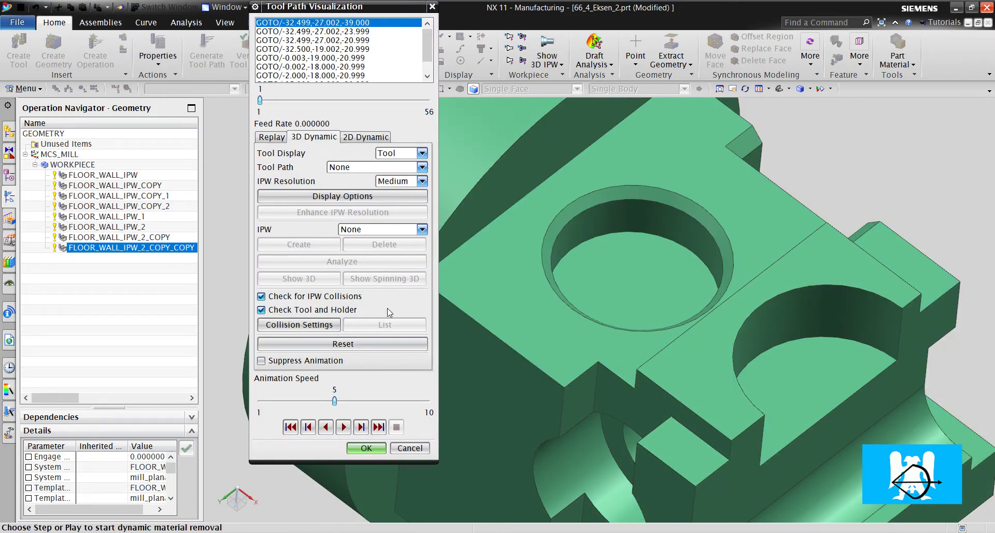
scroll(655, 338, down, 3)
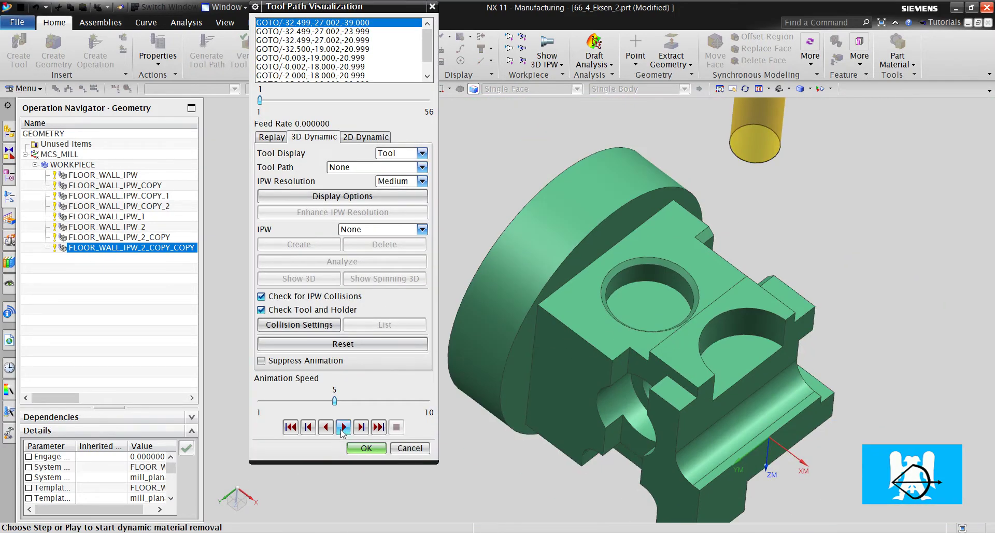
click(343, 427)
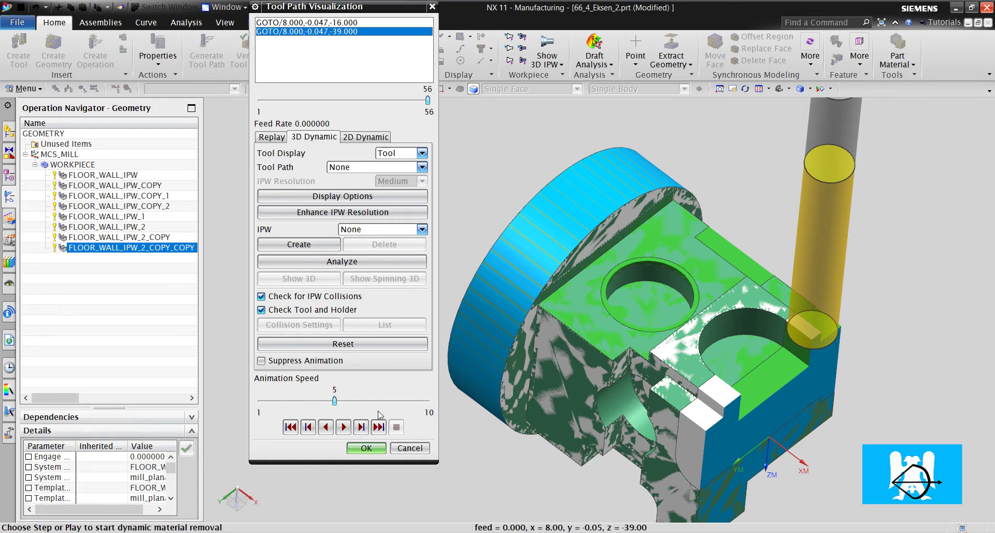
middle_click(391, 364)
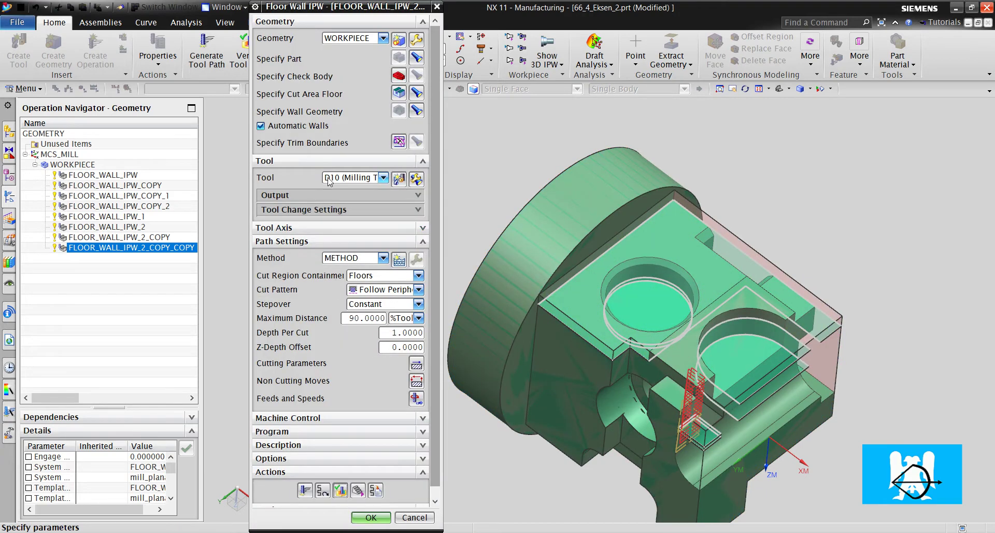
Step: Set the operation's tool to D8, regenerate the tool path and accept the operation
click(383, 177)
click(353, 258)
middle_click(337, 326)
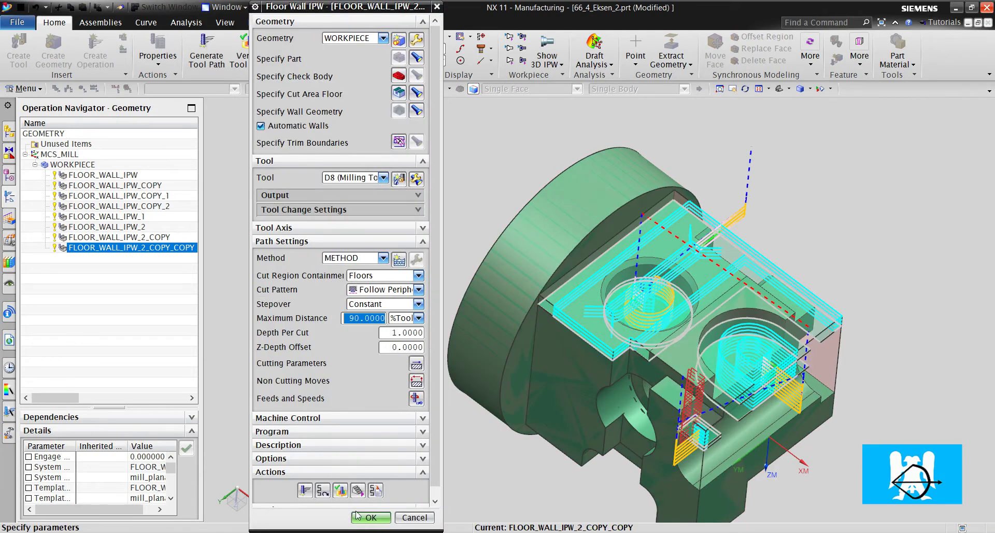
Step: Edit the tool path of FLOOR_WALL_IPW_2_COPY_COPY and delete the cutting and engage passes at the small step face
scroll(616, 439, down, 5)
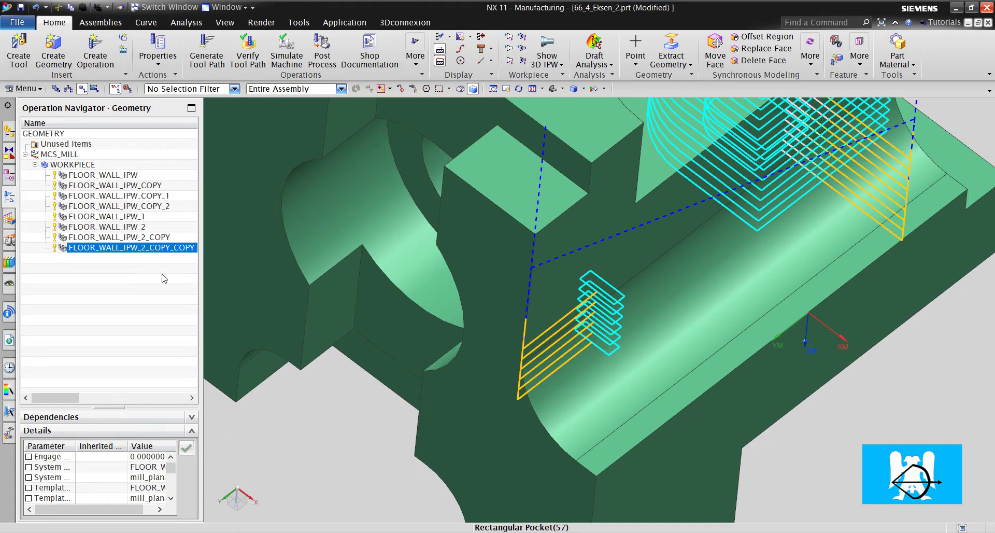
right_click(83, 247)
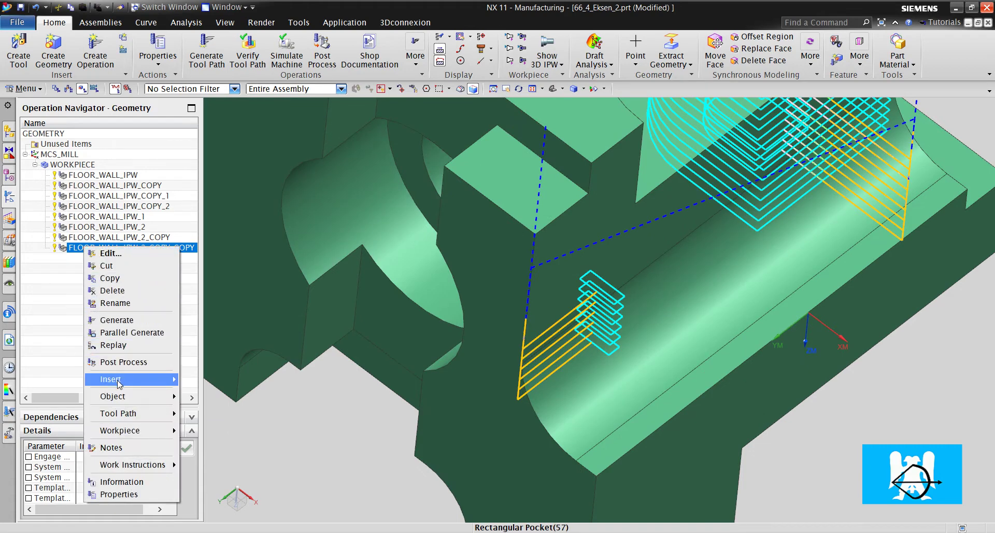
mouse_move(122, 410)
click(220, 372)
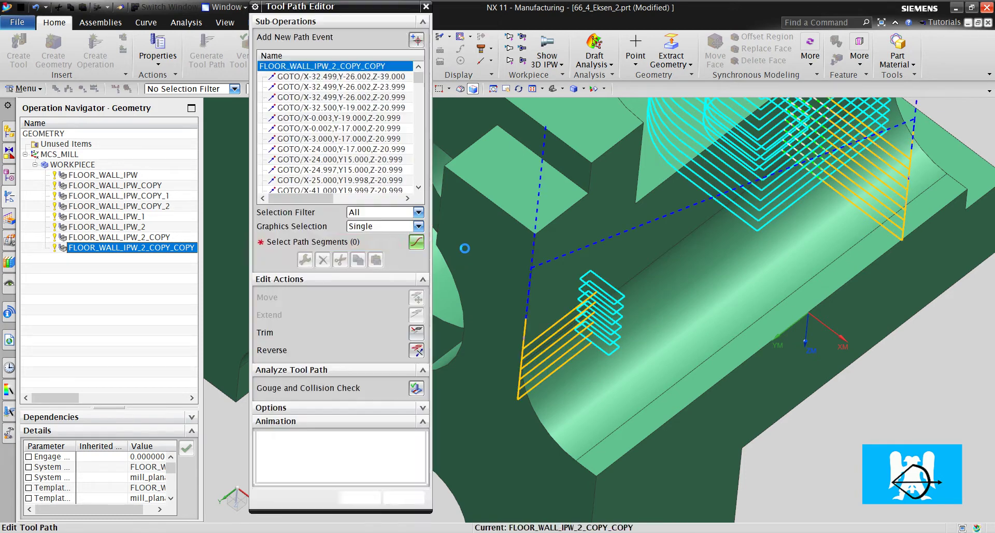
drag(558, 337, 661, 419)
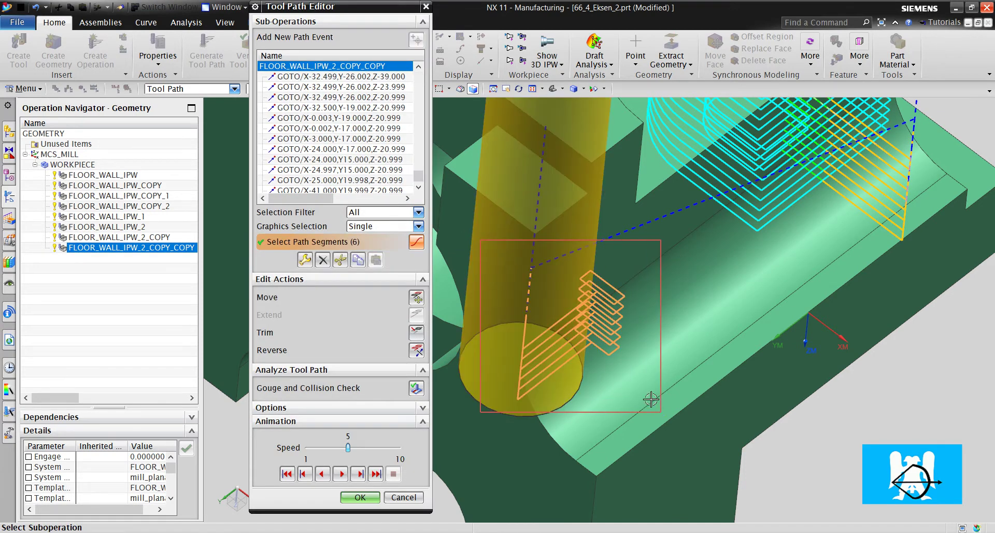
click(322, 260)
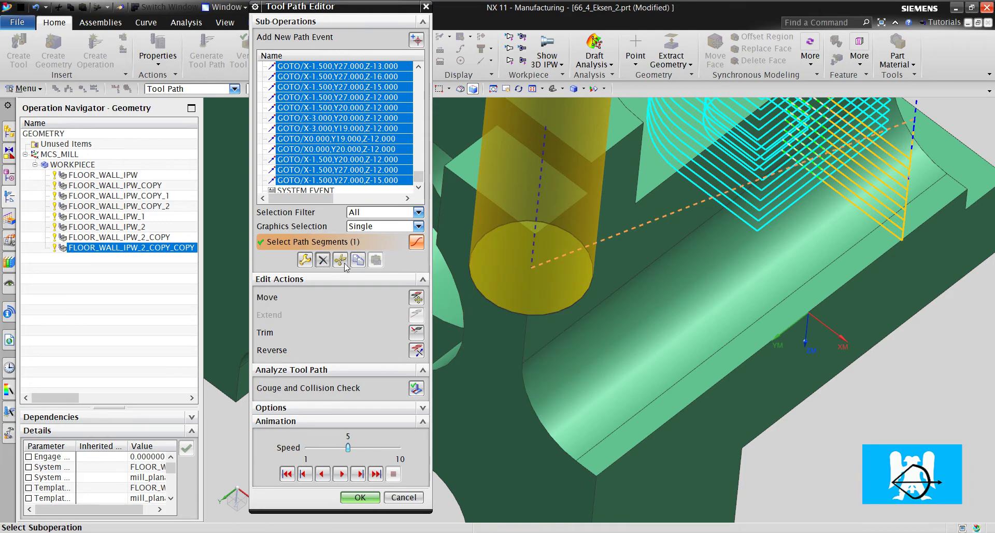
Step: Delete the two leftover rapid moves leading to the small step face and accept the edited tool path
scroll(672, 263, up, 3)
scroll(672, 263, down, 3)
click(584, 252)
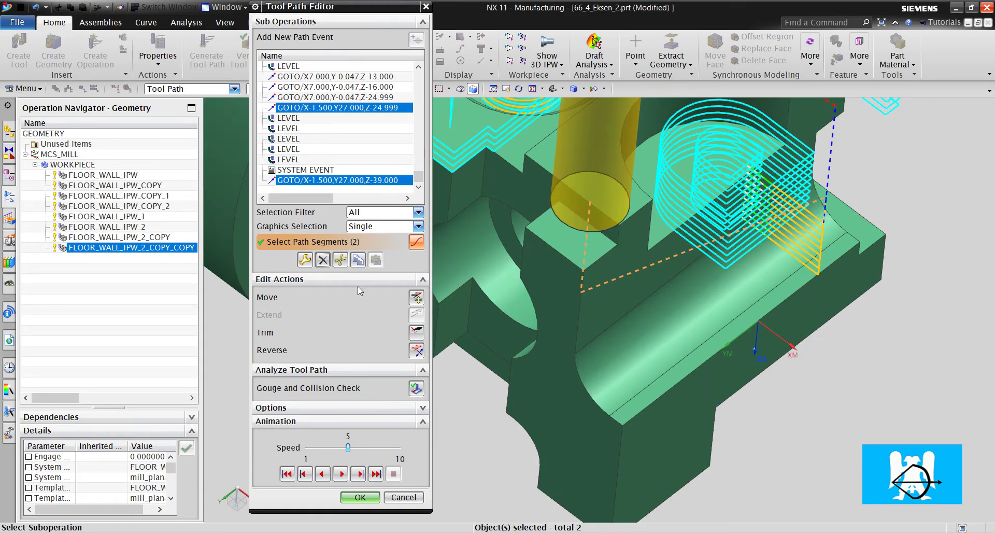
click(323, 260)
scroll(447, 368, up, 2)
scroll(446, 368, up, 2)
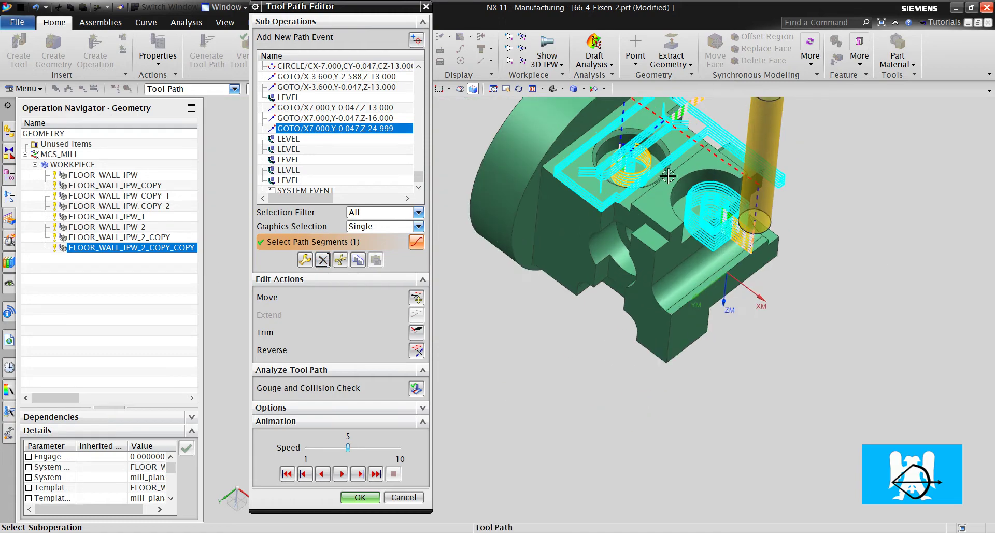
click(361, 497)
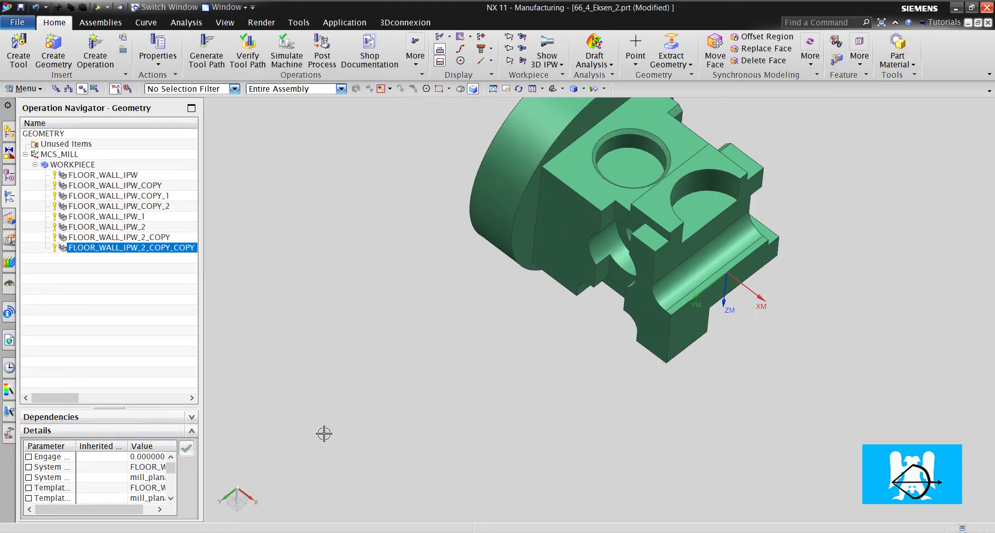
Step: Play the edited operation's 3D Dynamic material removal simulation at animation speed 4 and close the visualization
click(248, 50)
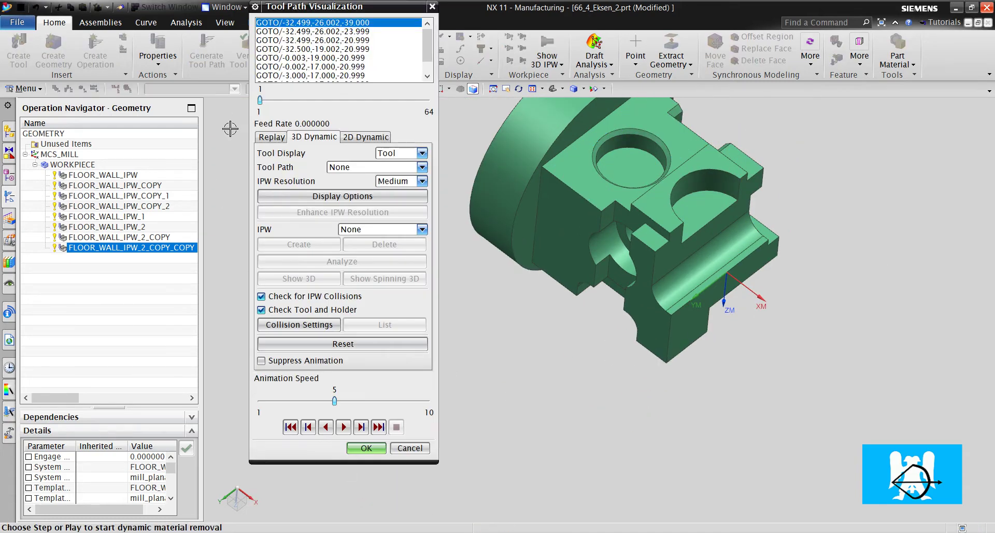
click(310, 408)
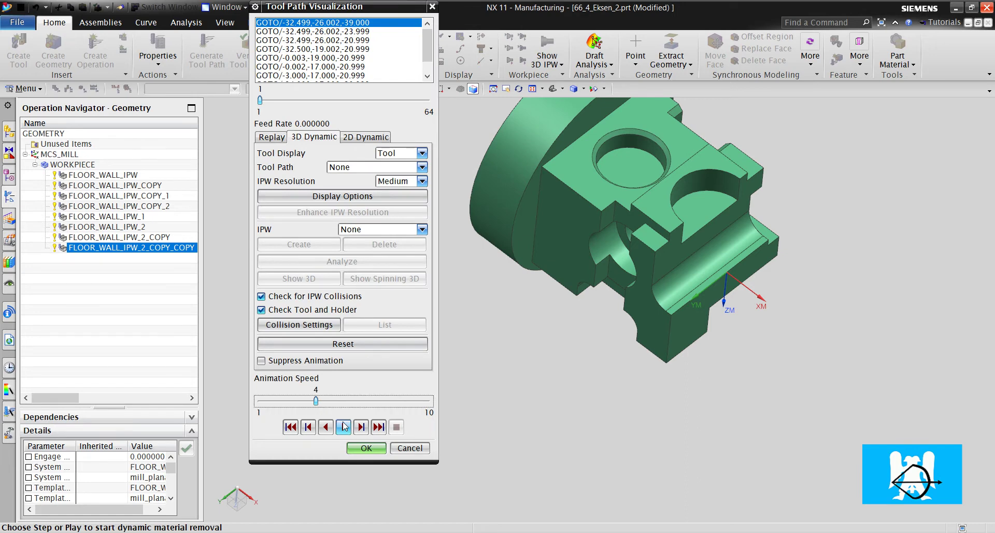
click(342, 427)
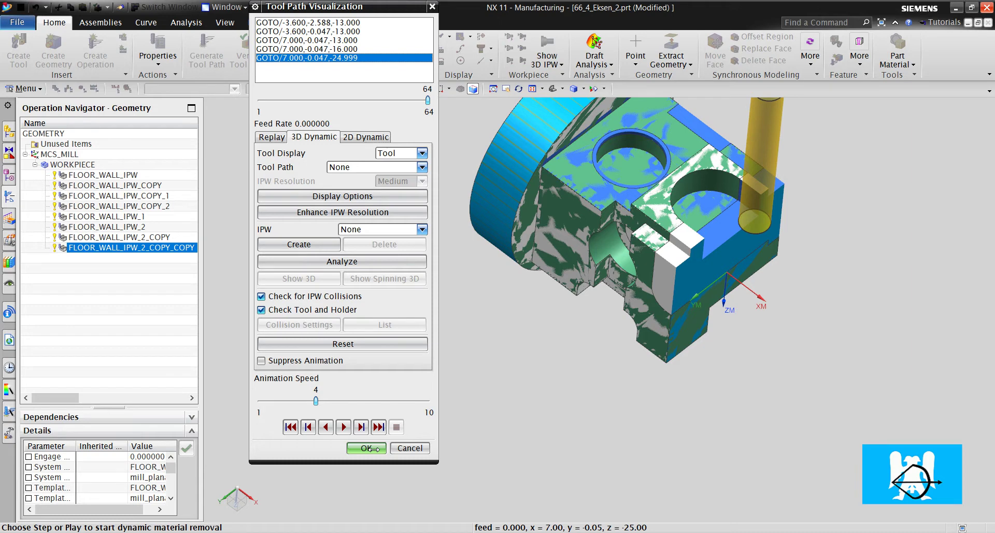
click(390, 450)
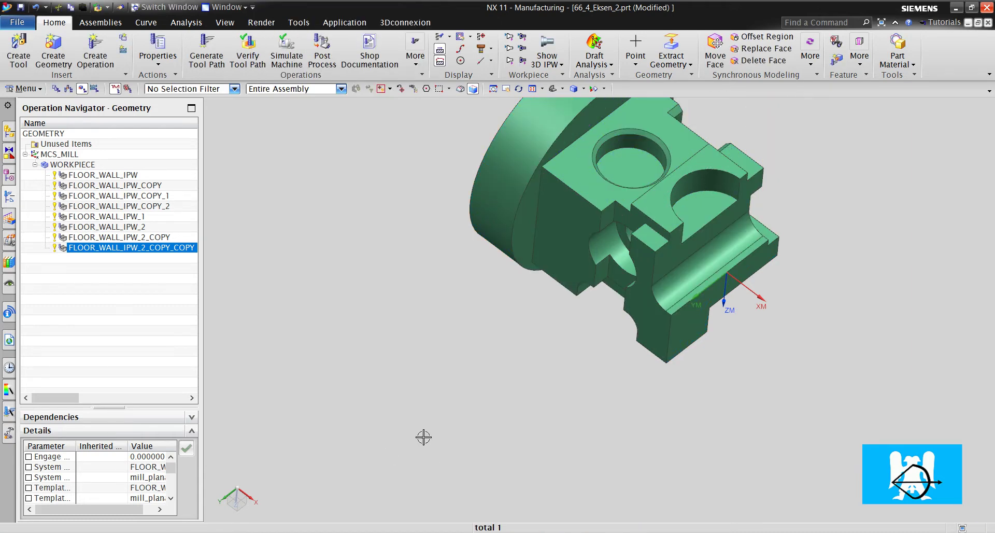
Step: Create a mill_contour operation of the Contour Surface Area subtype with tool D8R.5 for the round pocket's chamfer
scroll(611, 159, up, 10)
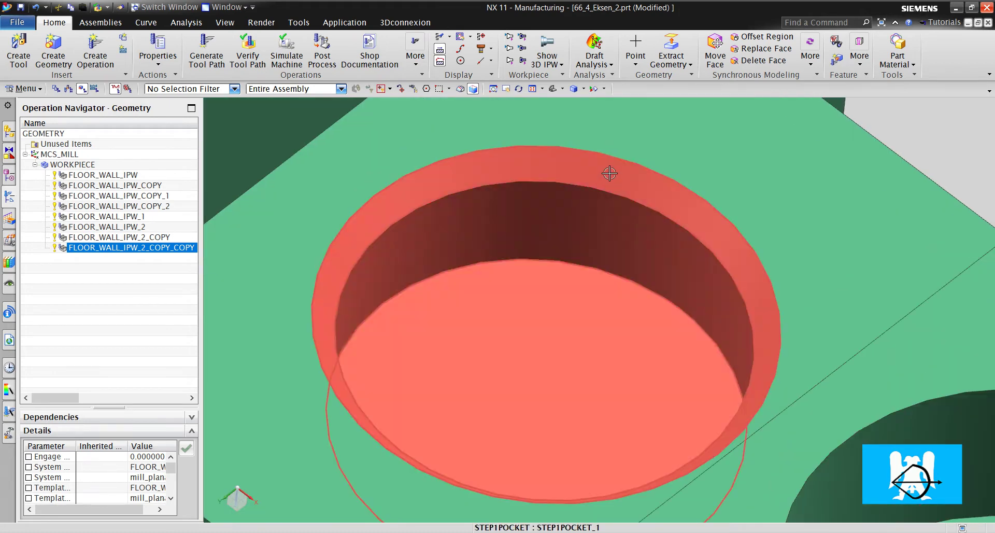
scroll(609, 174, down, 3)
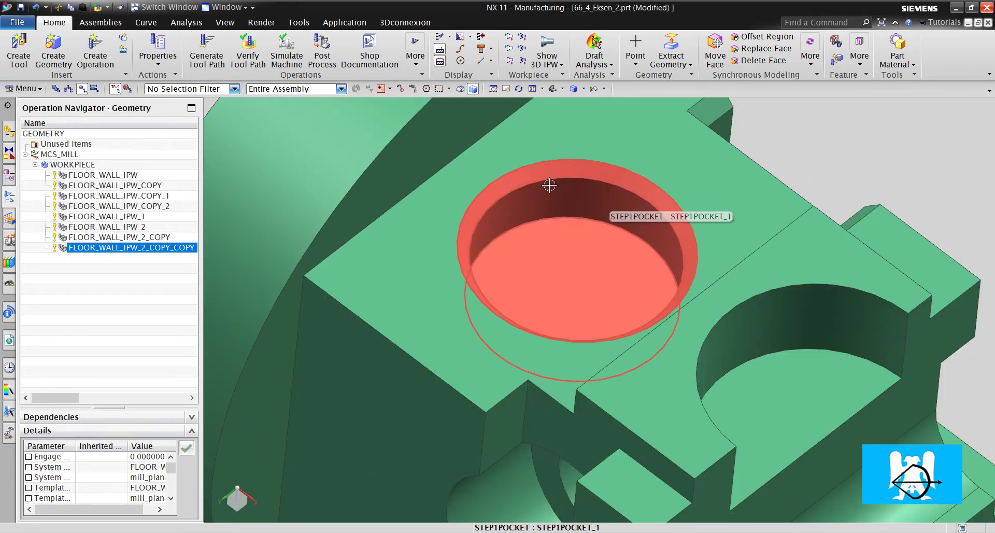
scroll(608, 185, down, 2)
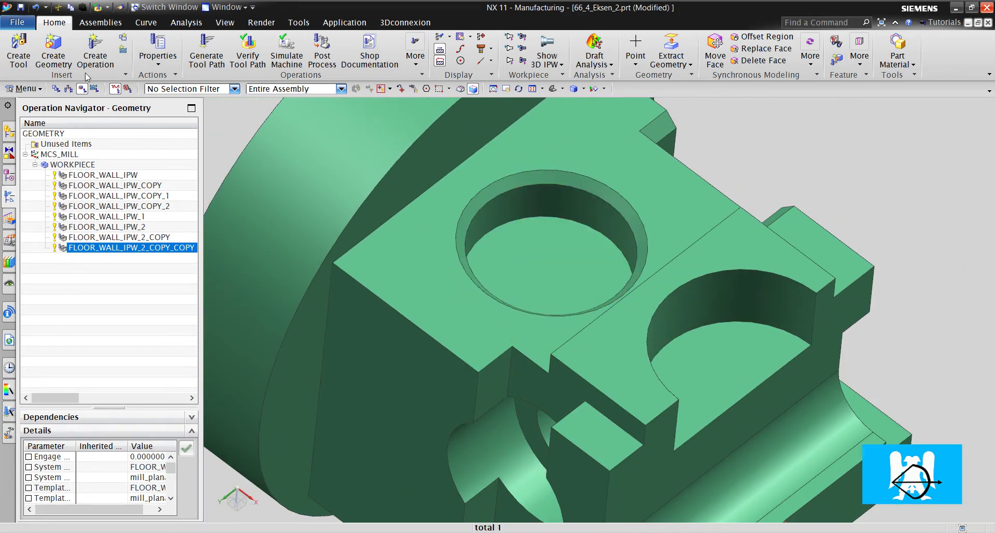
click(95, 58)
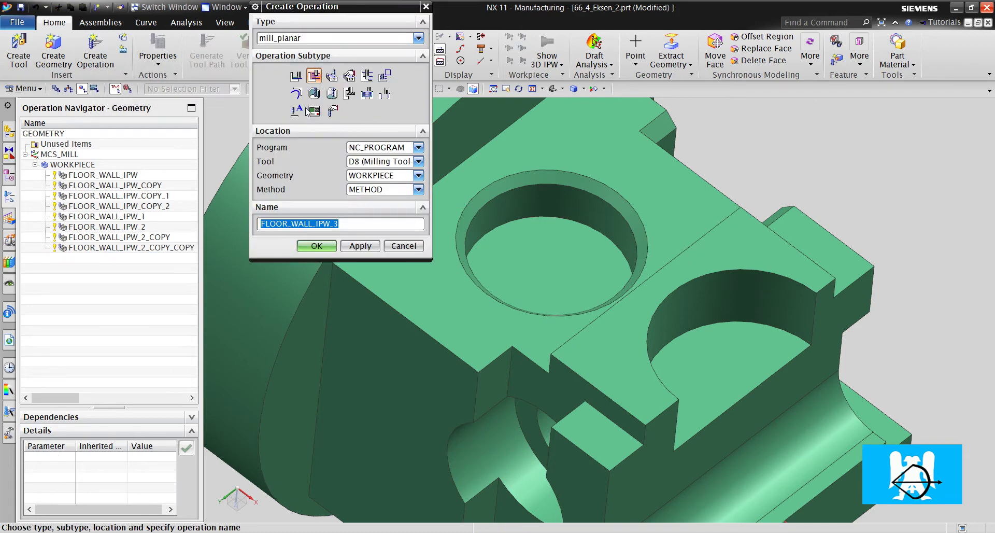
click(310, 38)
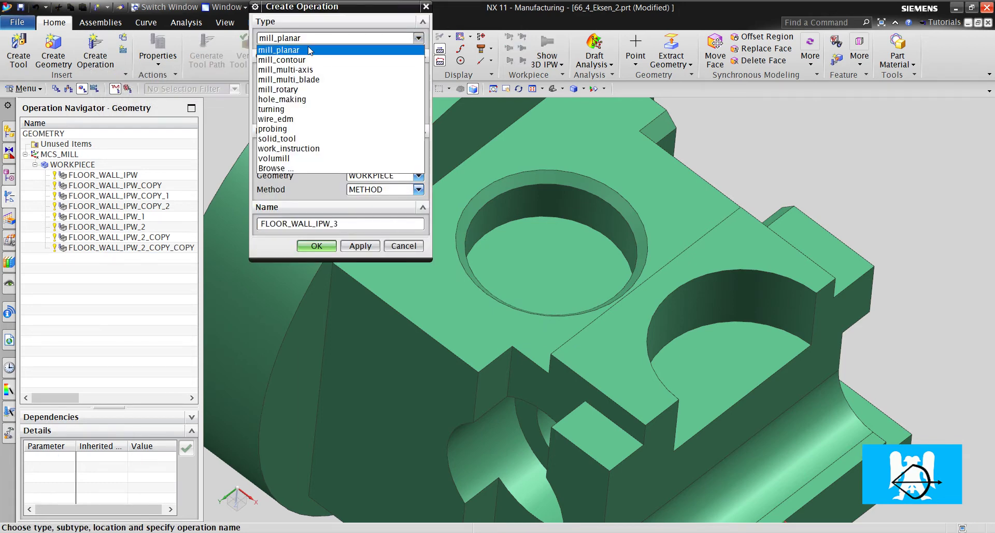
click(306, 60)
scroll(653, 209, down, 3)
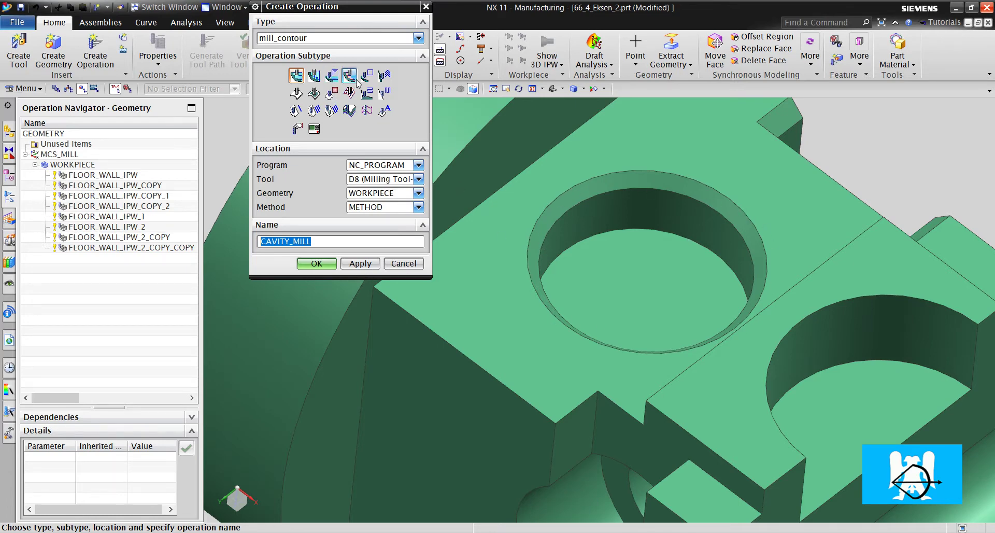
click(332, 93)
click(373, 180)
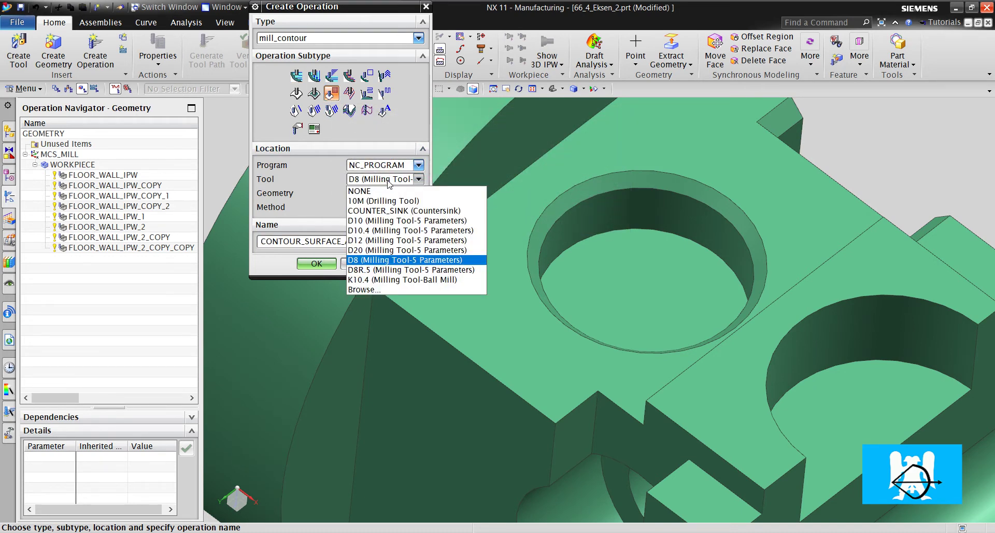
click(387, 181)
click(362, 179)
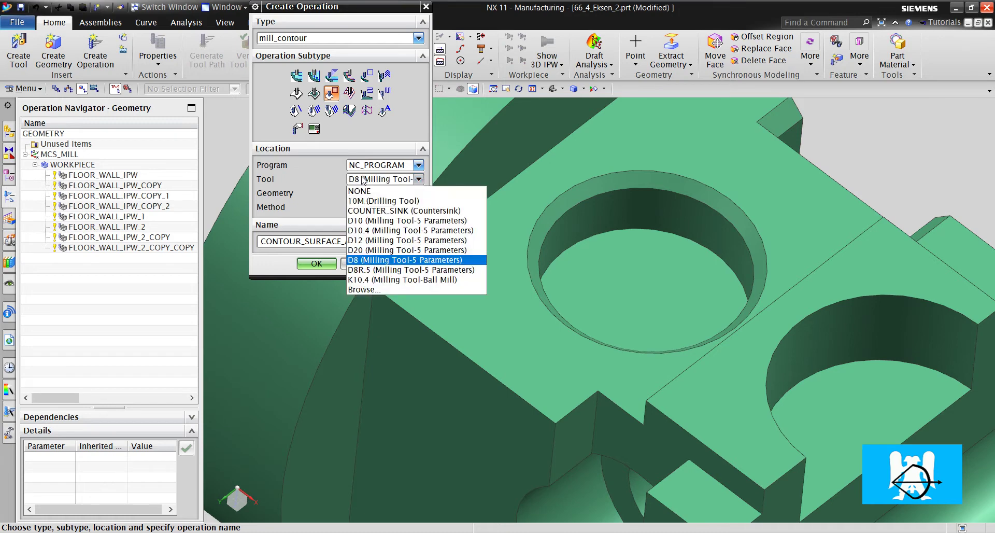
click(383, 270)
click(317, 263)
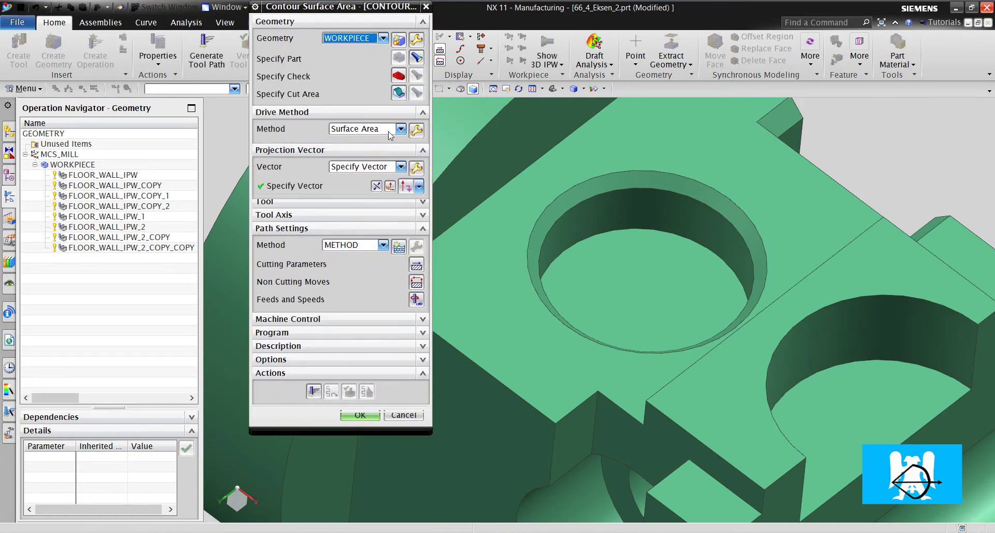
Step: Specify the chamfer face around the round pocket as the drive geometry of the Surface Area drive method
click(416, 130)
click(400, 43)
click(593, 184)
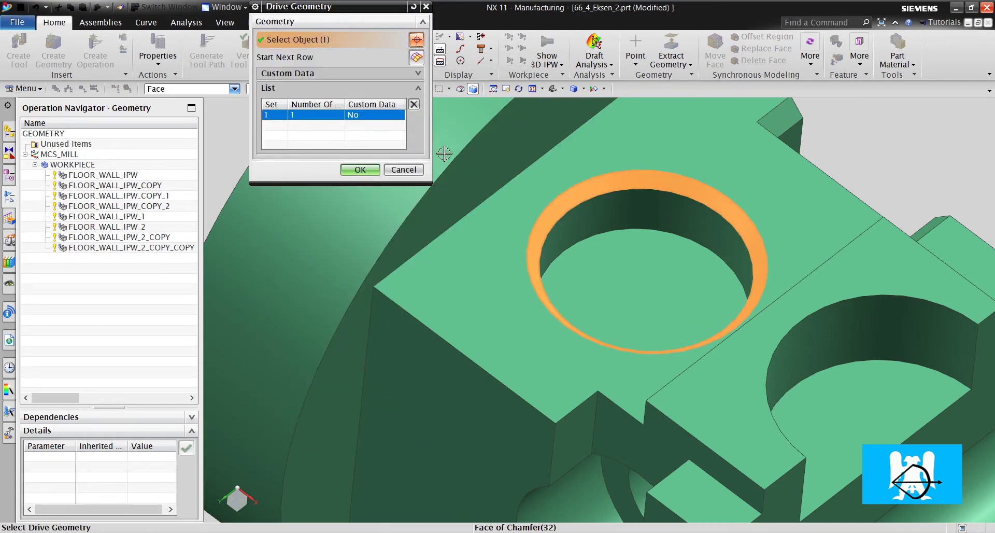
click(360, 170)
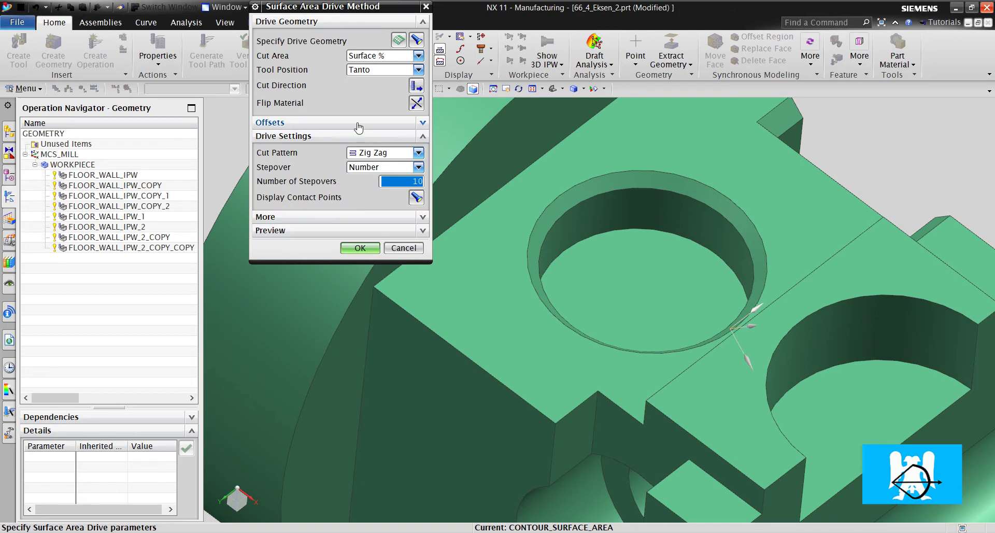
Step: Flip the material side toward the pocket's inside and choose a cut direction along the chamfer's circumference
click(416, 103)
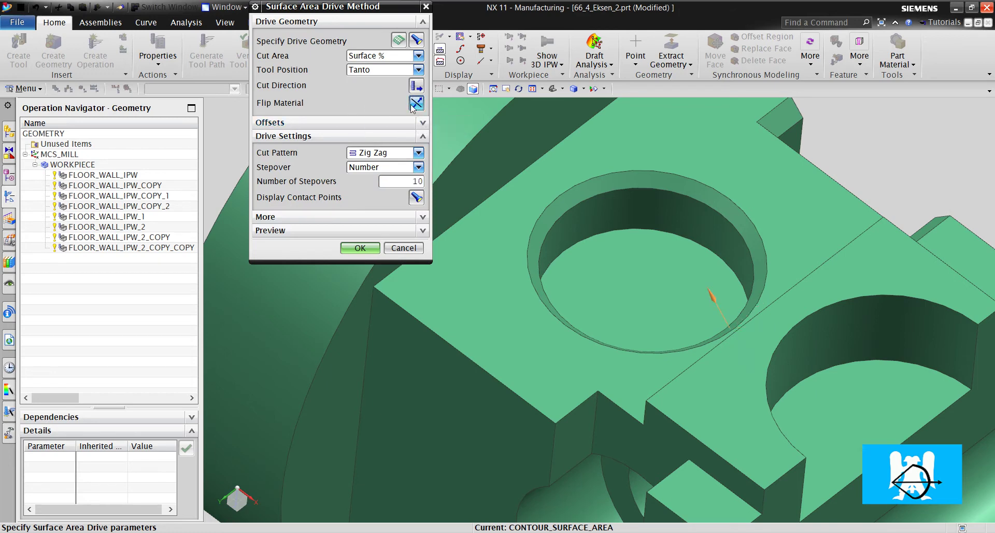
click(418, 86)
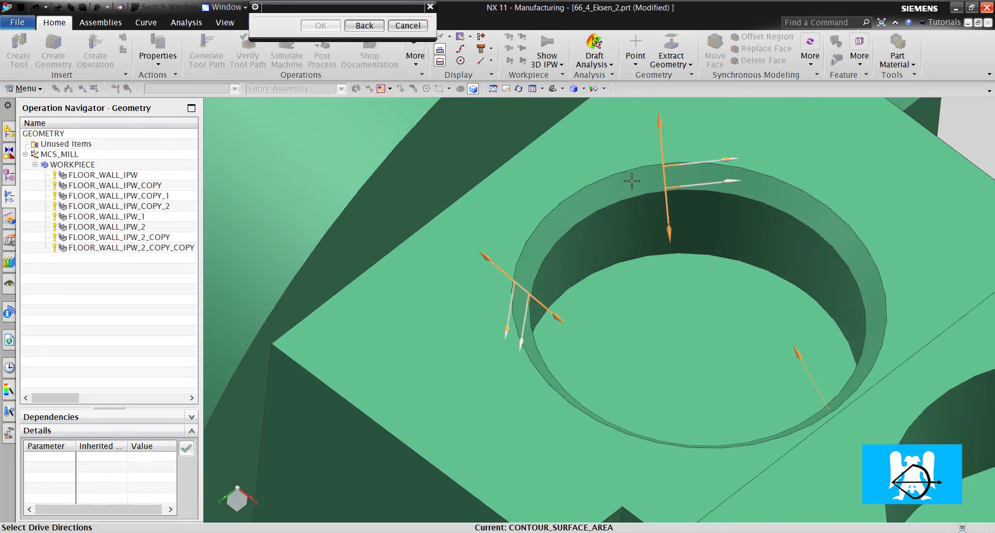
click(510, 300)
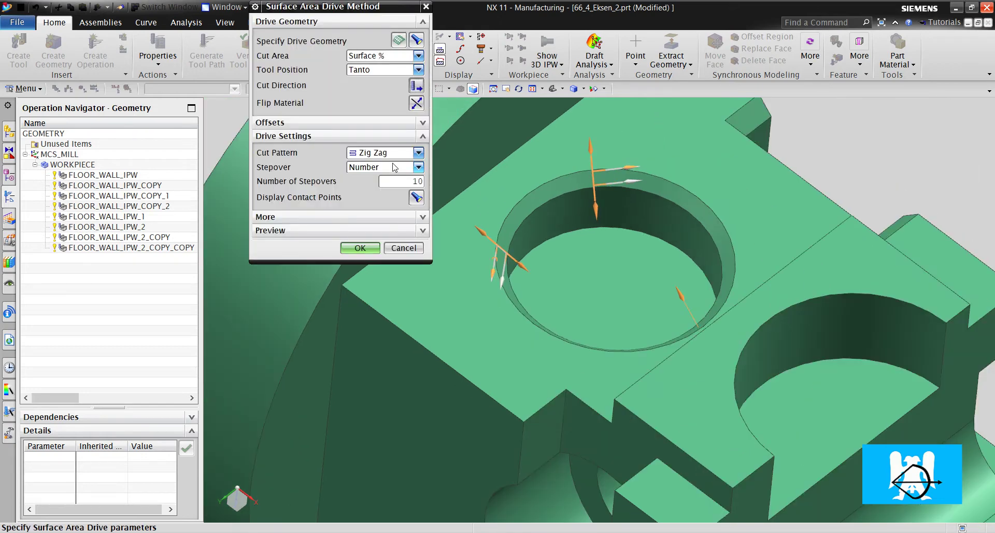
Step: Set the drive's cut pattern to Helical with stepover by Number, and set the cut step to Tolerances
click(391, 156)
click(386, 175)
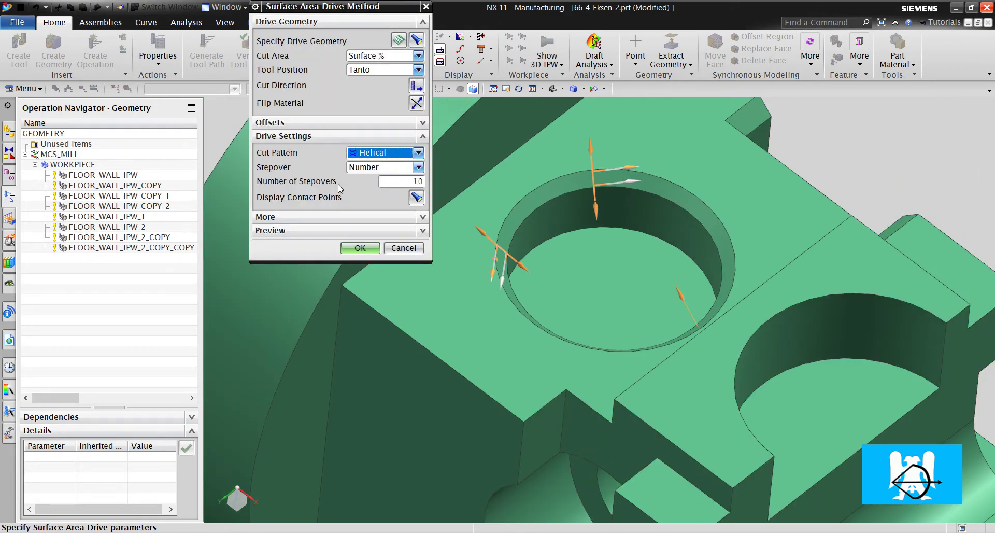
click(375, 167)
click(378, 169)
click(287, 218)
click(368, 234)
click(368, 246)
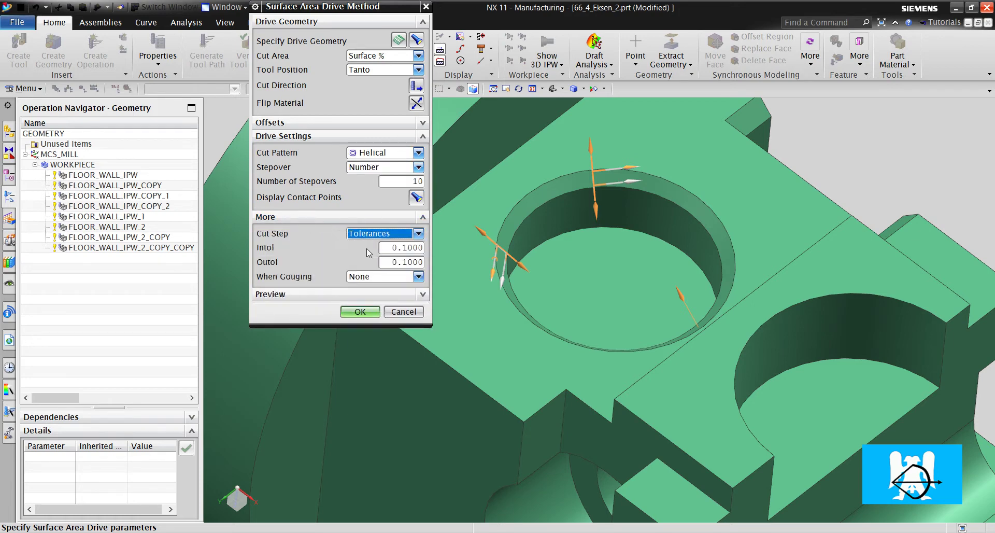
Step: Preview the helical drive path and examine its position relative to the pocket's chamfer
click(368, 294)
click(416, 312)
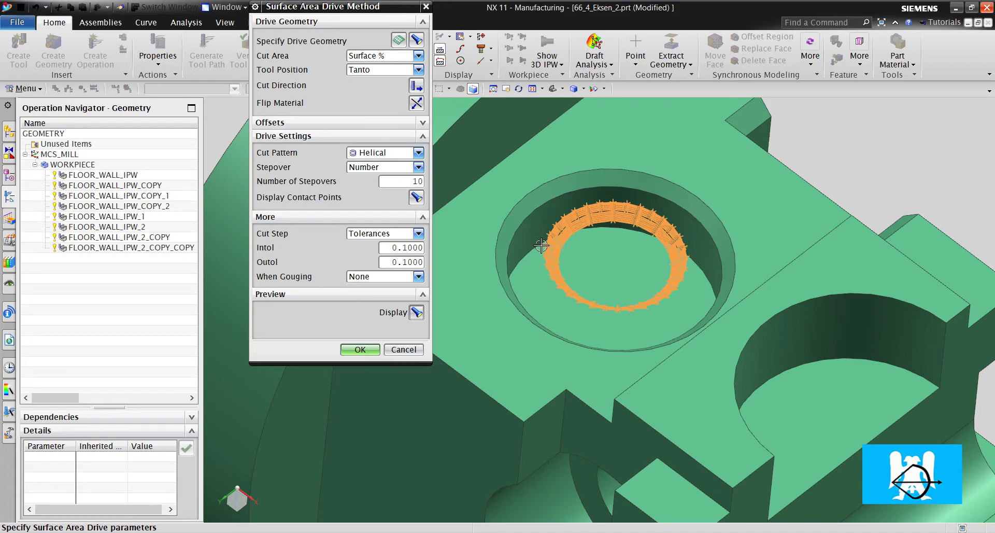
scroll(635, 247, down, 3)
middle_drag(627, 228, 516, 188)
scroll(643, 214, up, 5)
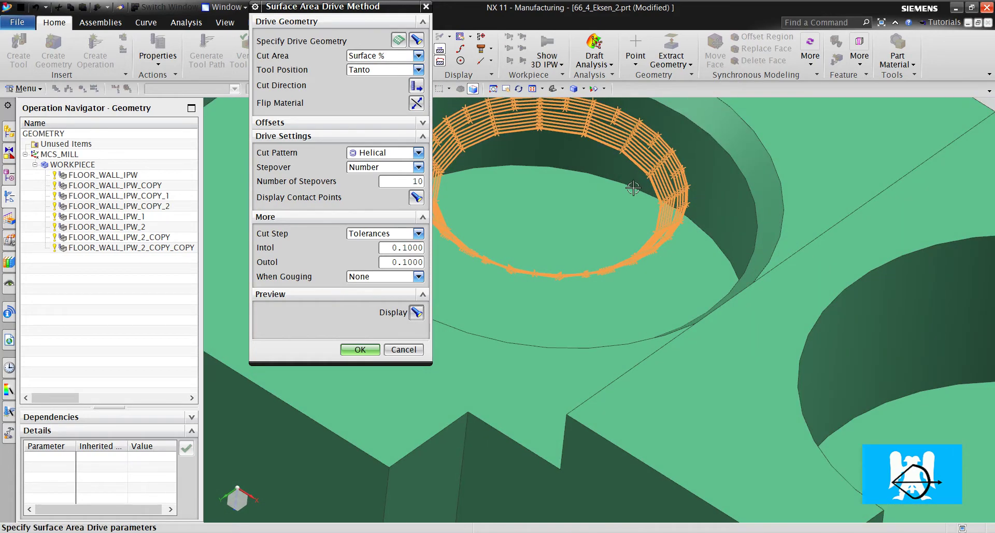
scroll(516, 188, down, 3)
scroll(516, 187, up, 2)
scroll(526, 178, up, 4)
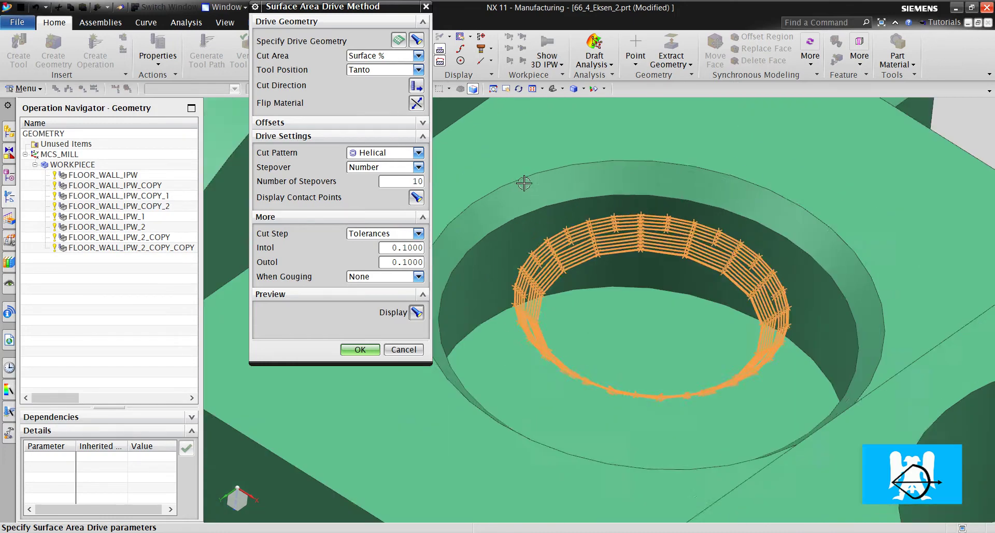
Step: Extend the cut area by surface percentage with Start Step -20% and End Step 120%, and accept the drive method
click(399, 58)
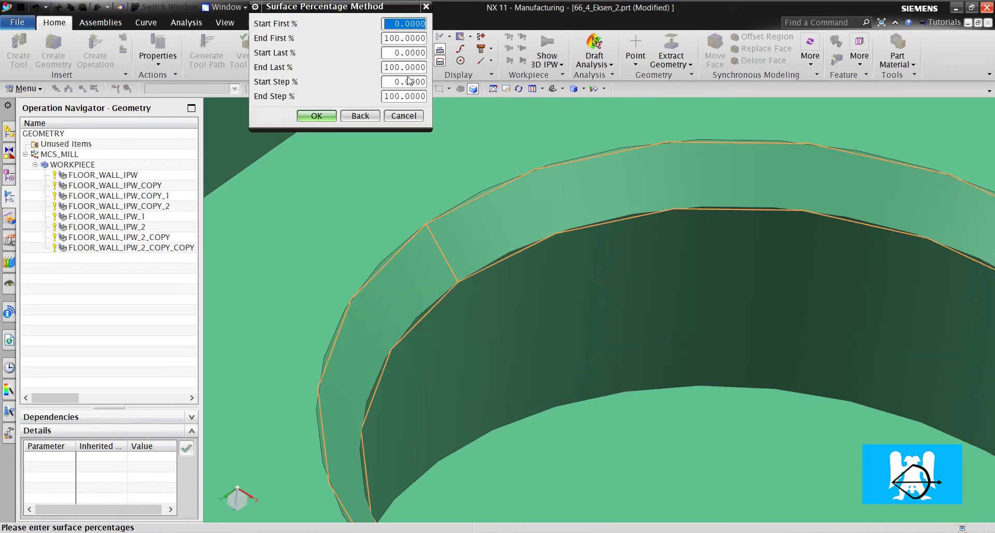
click(418, 83)
text(-)
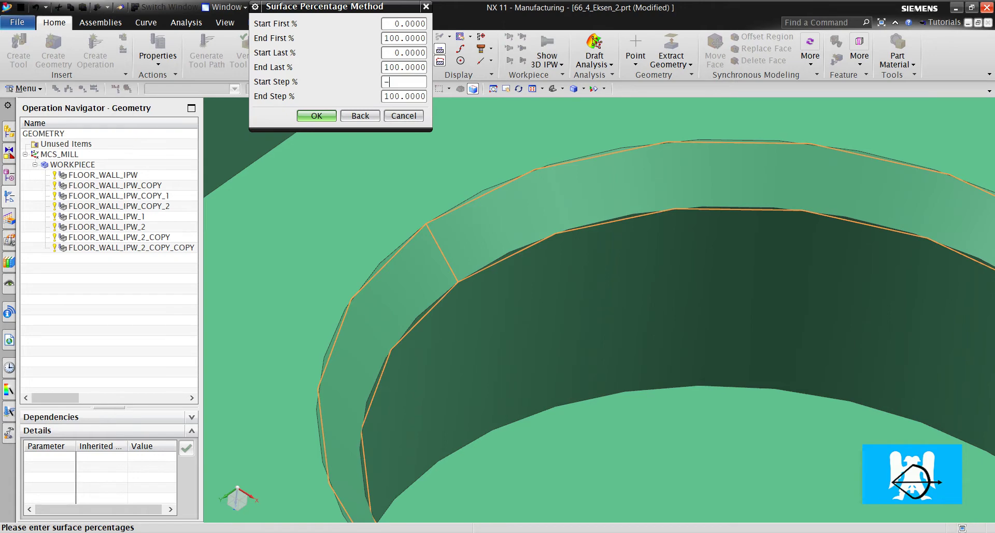
text(20)
key(Tab)
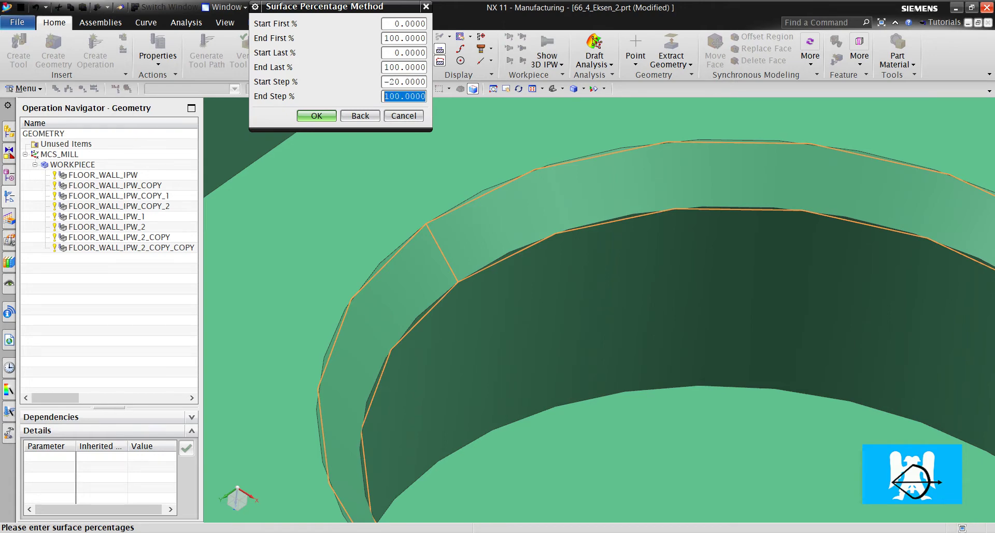
text(120)
click(317, 116)
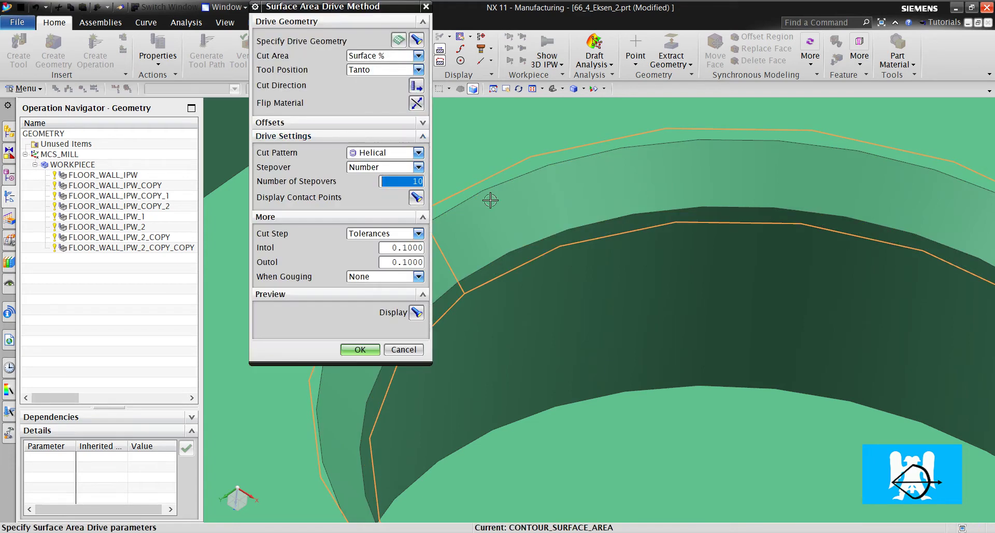
scroll(527, 202, down, 2)
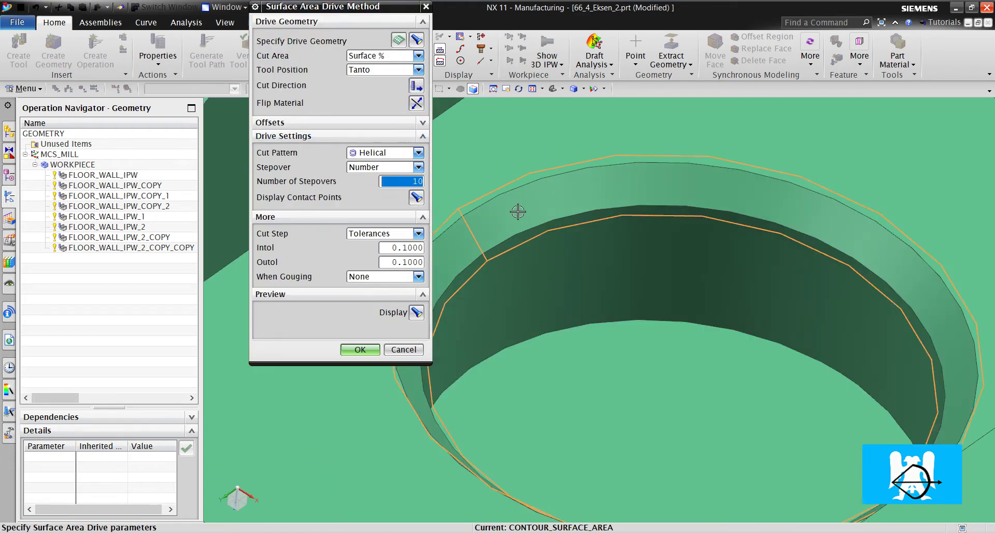
click(360, 349)
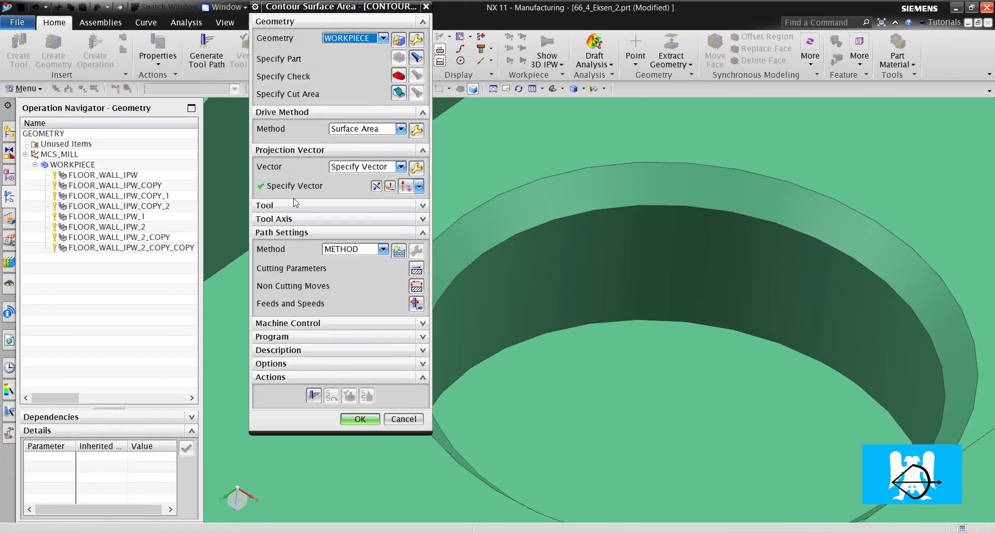
Step: Set the projection vector to Tool Axis and specify the tool axis as normal to the face surrounding the round pocket
click(367, 166)
click(363, 189)
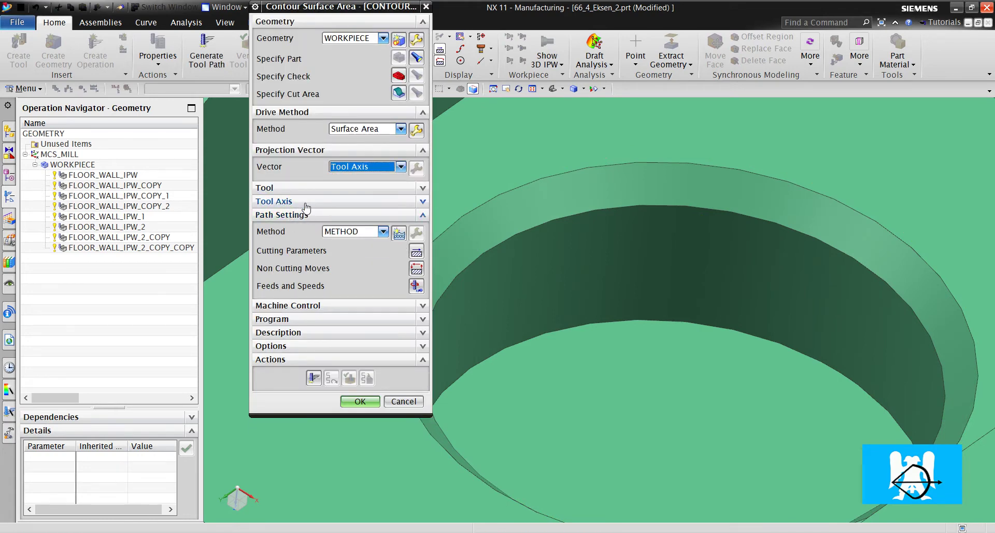
click(383, 218)
click(374, 238)
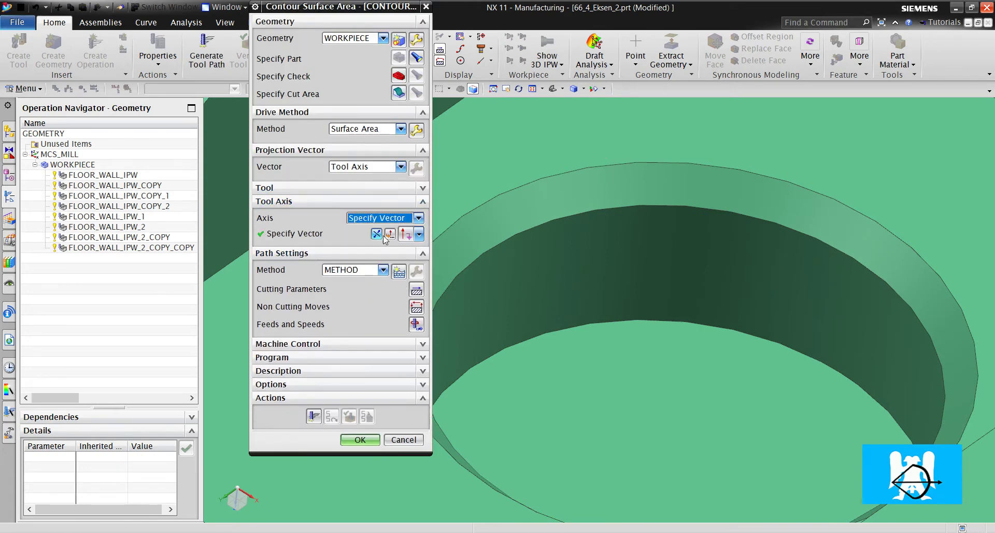
click(419, 234)
click(407, 251)
key(ctrl+f)
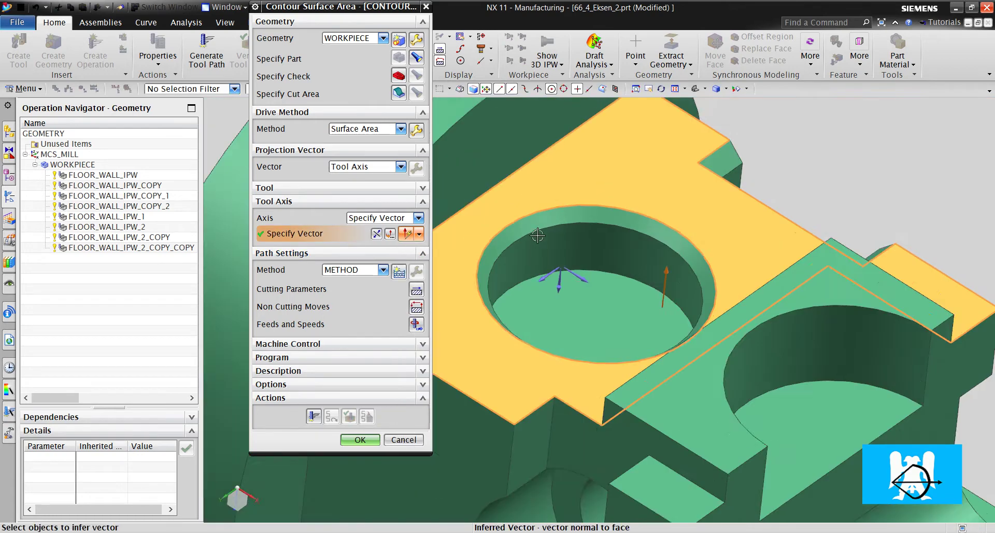
scroll(537, 228, up, 3)
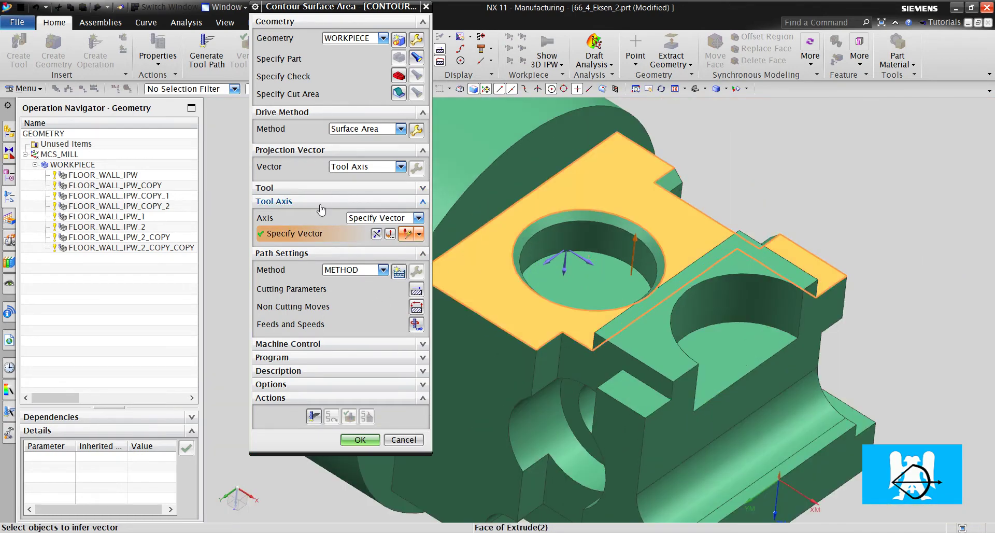
Step: Generate the chamfer's tool path, switch the projection vector to Normal to Drive, and regenerate the path
click(314, 416)
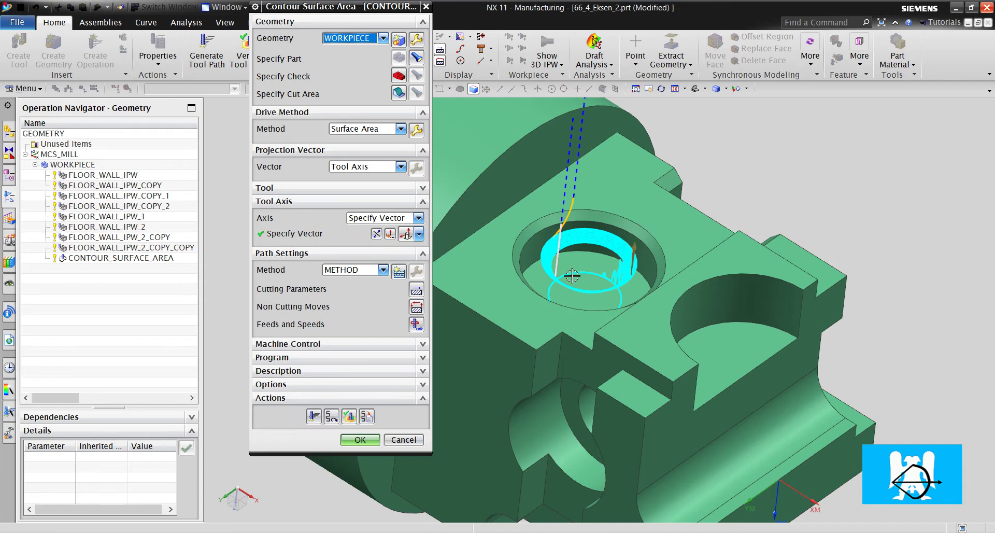
scroll(575, 278, up, 3)
click(355, 168)
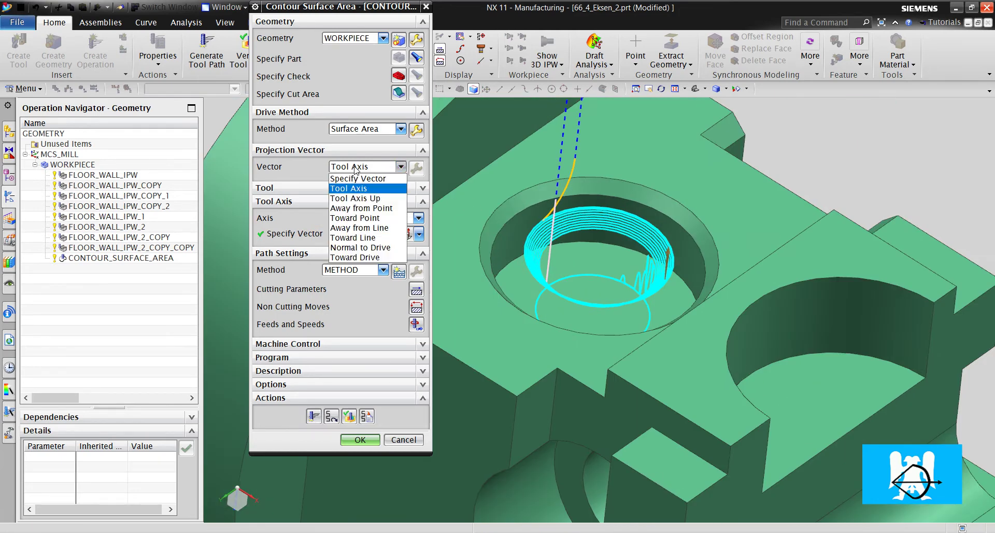
click(367, 251)
click(314, 416)
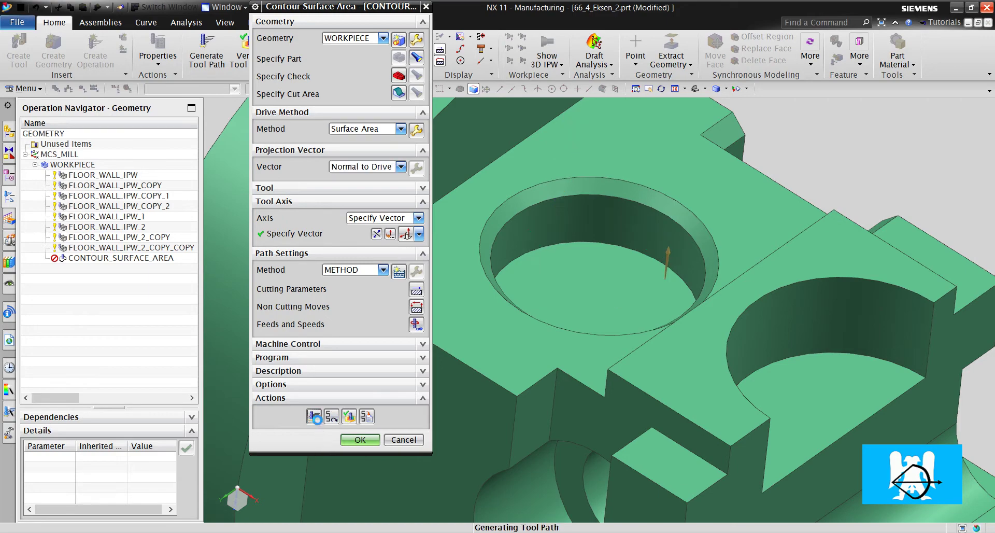
scroll(556, 180, up, 5)
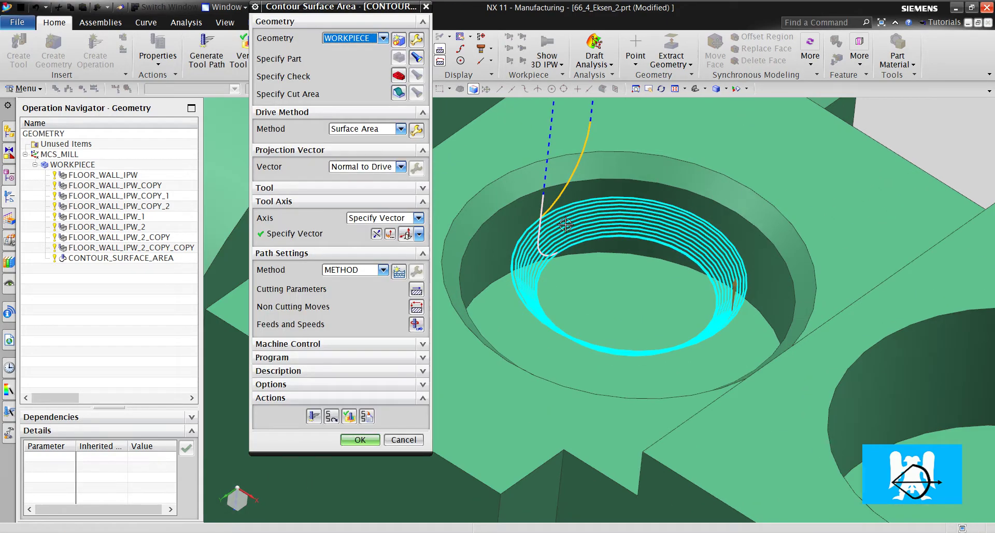
scroll(626, 182, down, 5)
middle_drag(677, 215, 482, 276)
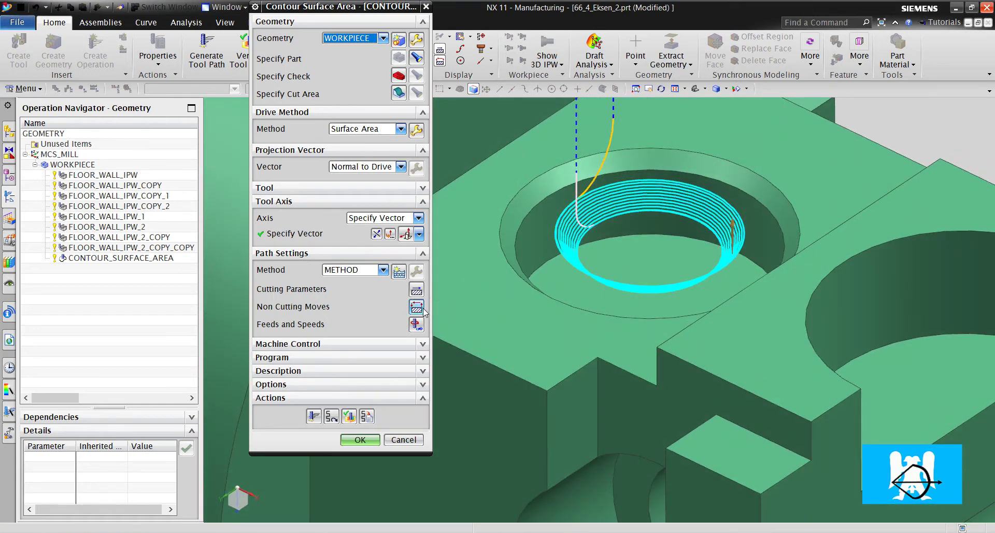
Step: Set the open-area engage type to Arc - Normal to Tool Axis, regenerate the tool path, and inspect its entry and exit moves
key(Return)
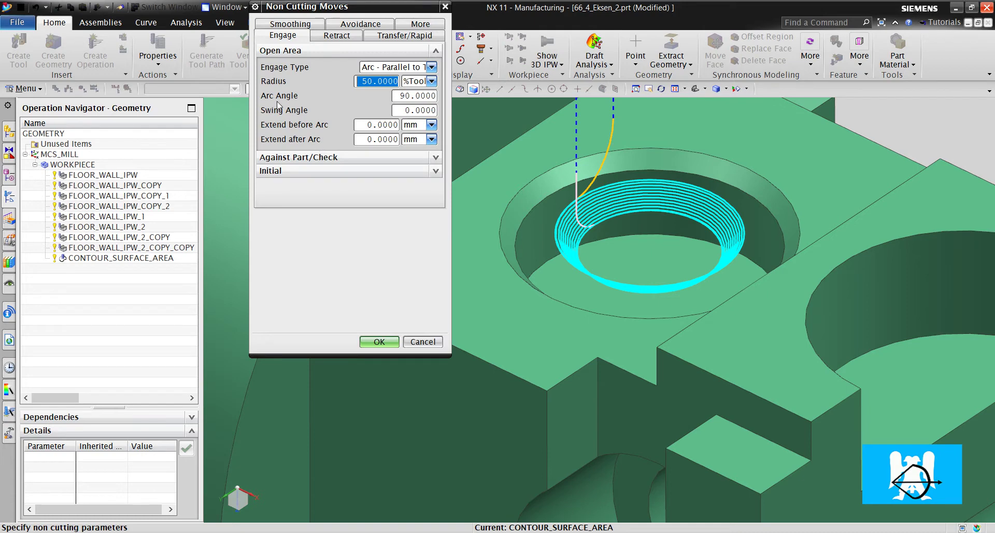
click(379, 71)
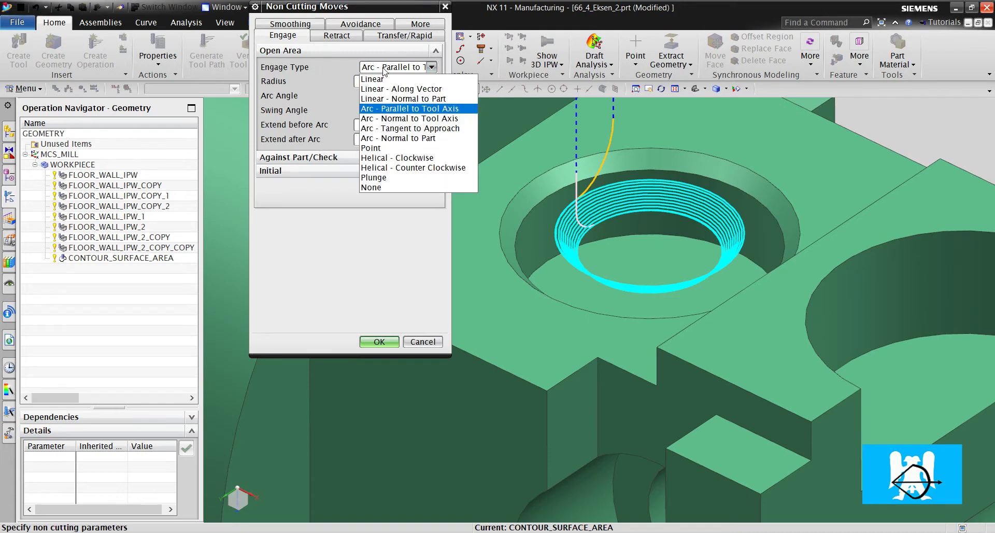
click(403, 119)
click(380, 342)
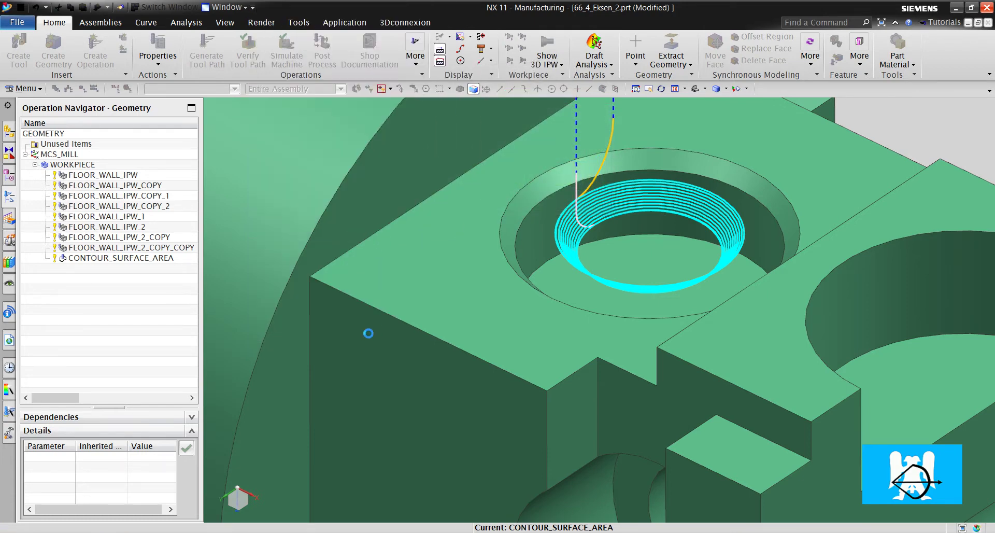
click(314, 416)
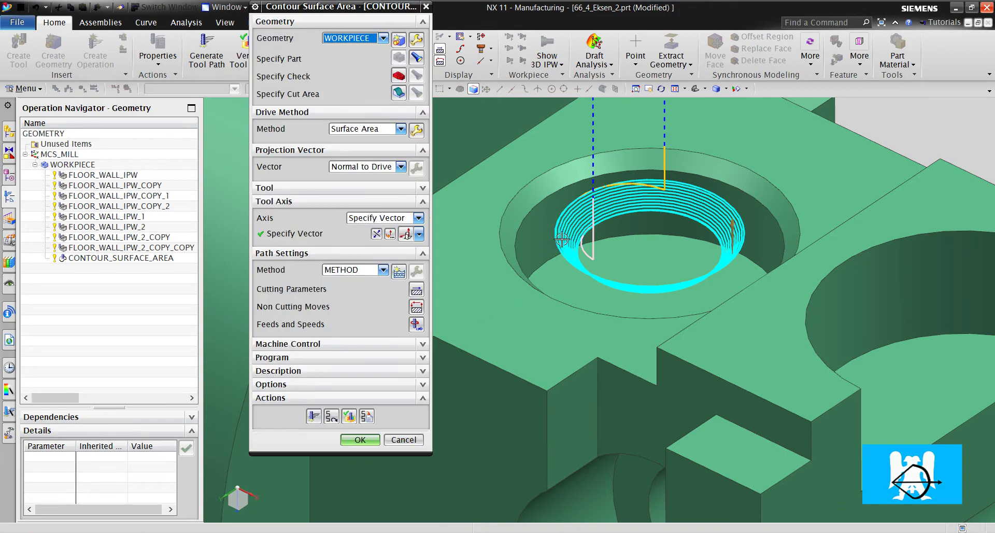
scroll(641, 171, up, 2)
scroll(641, 171, down, 3)
scroll(685, 213, up, 4)
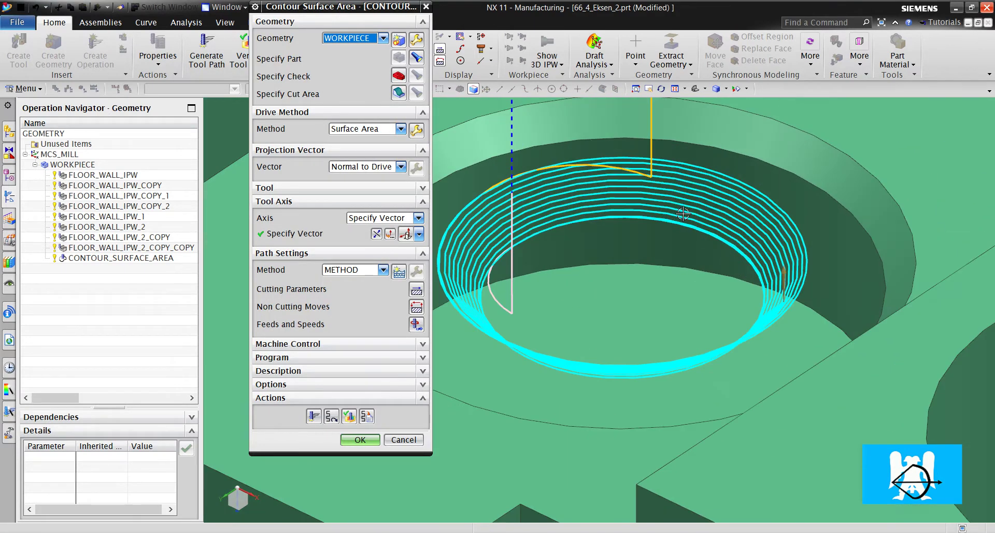
scroll(445, 219, up, 4)
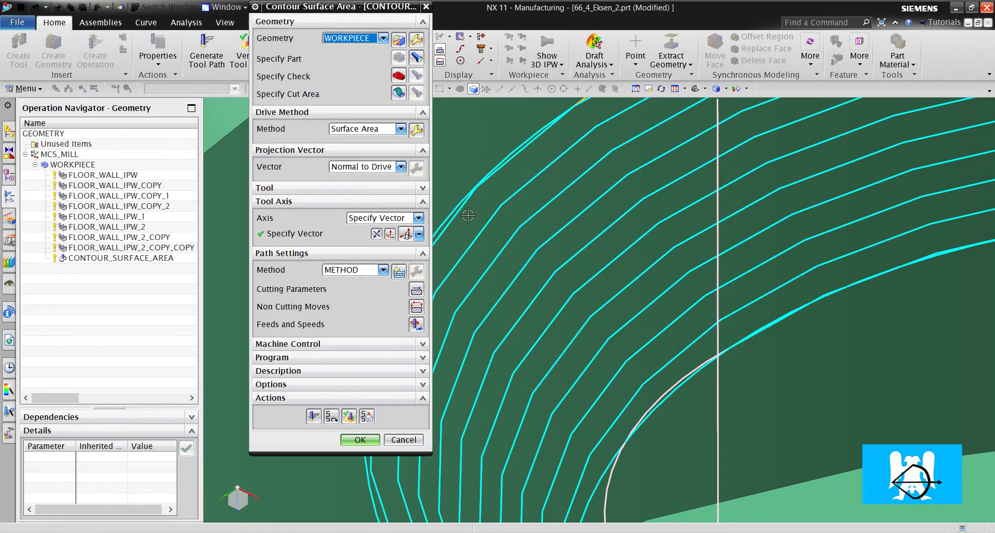
scroll(519, 202, down, 3)
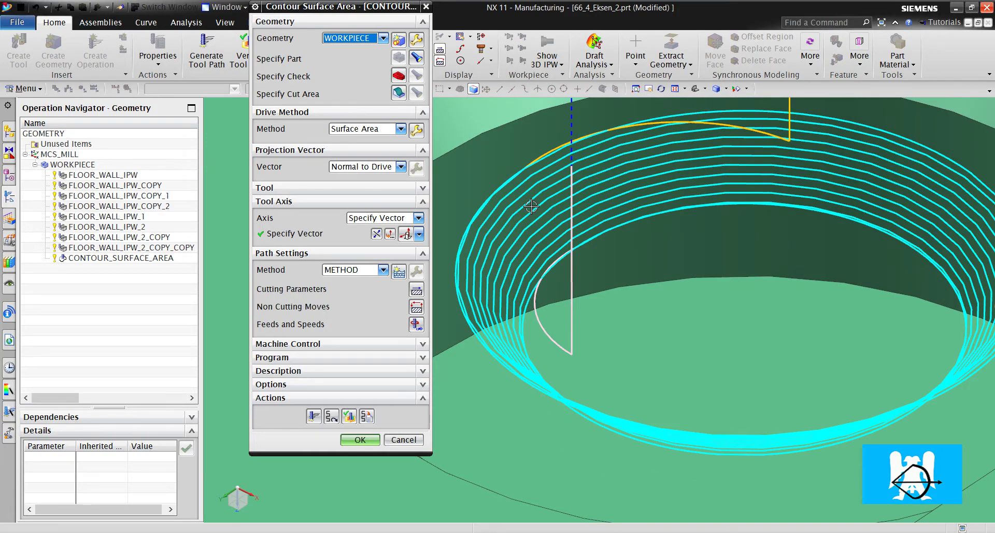
Step: Verify the chamfer's tool path with a 3D Dynamic material removal simulation and accept the operation
click(349, 415)
scroll(570, 176, down, 4)
scroll(532, 173, up, 1)
click(343, 426)
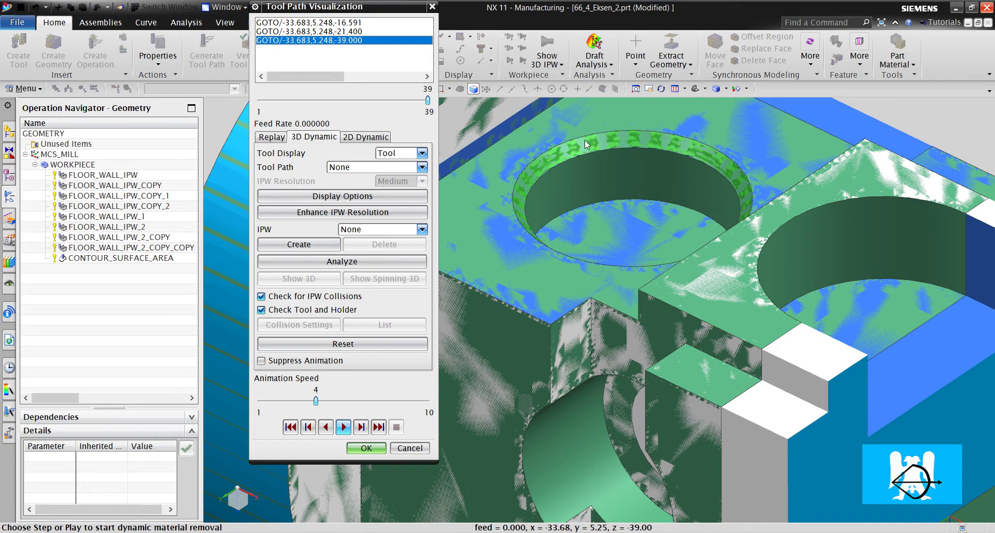
click(366, 448)
click(363, 444)
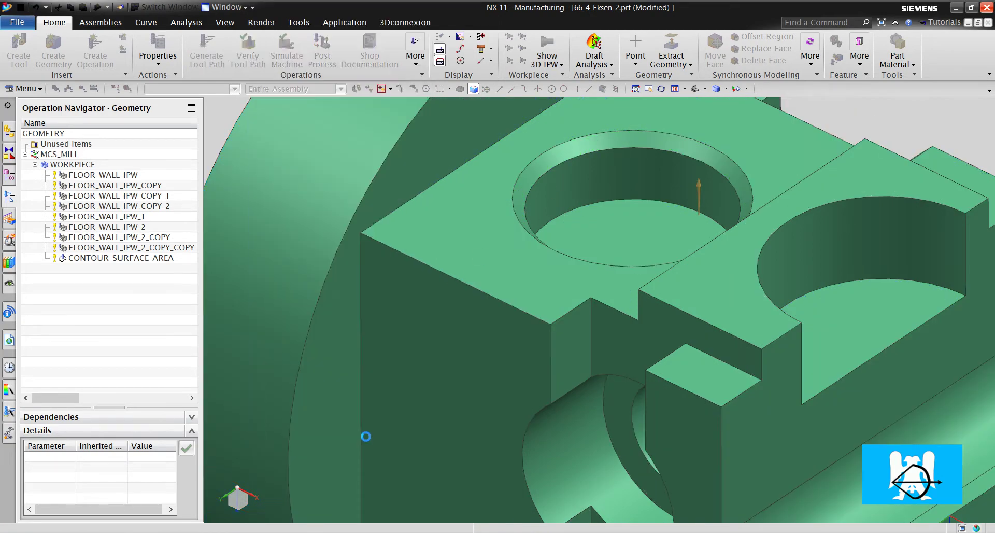
Step: Create a second Contour Surface Area operation under WORKPIECE using the COUNTER_SINK tool
click(95, 55)
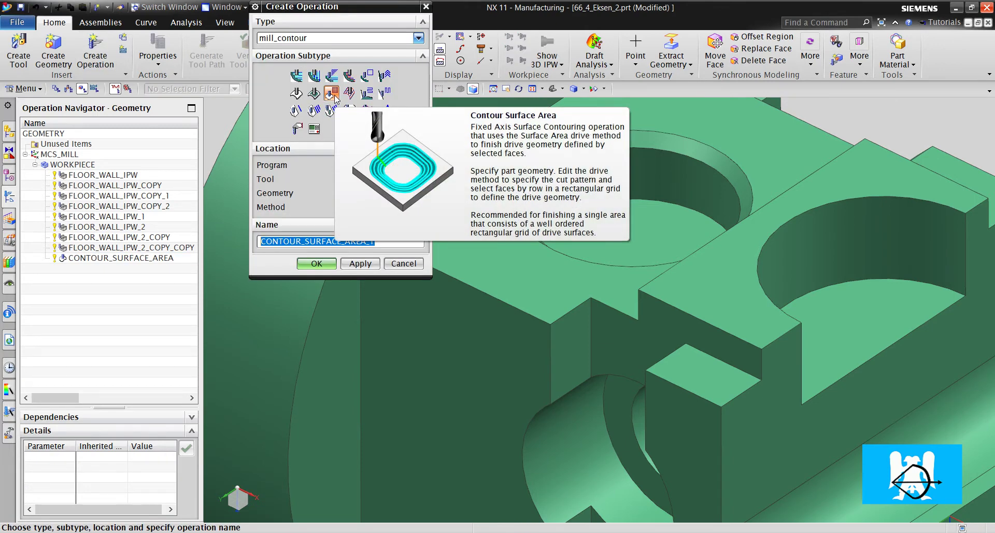
click(419, 179)
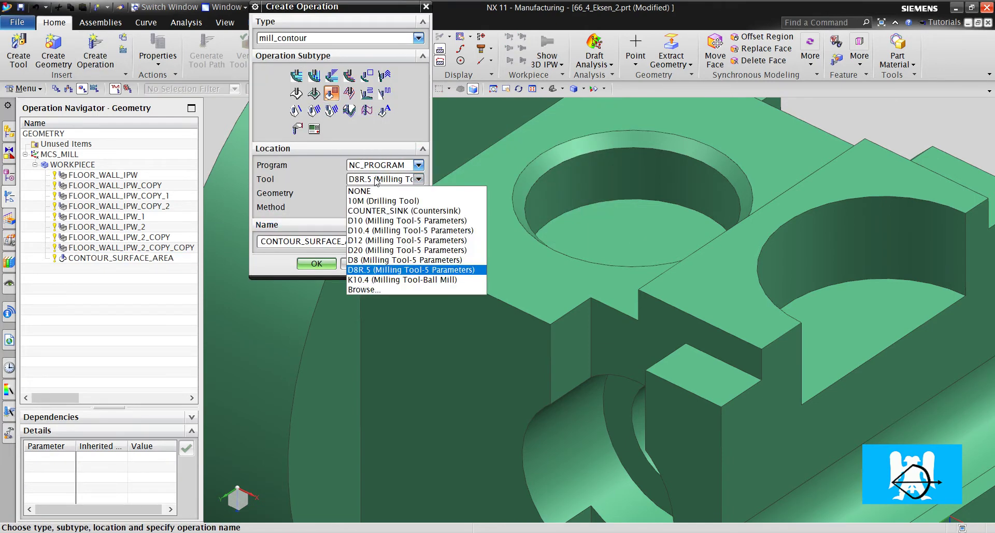
click(390, 211)
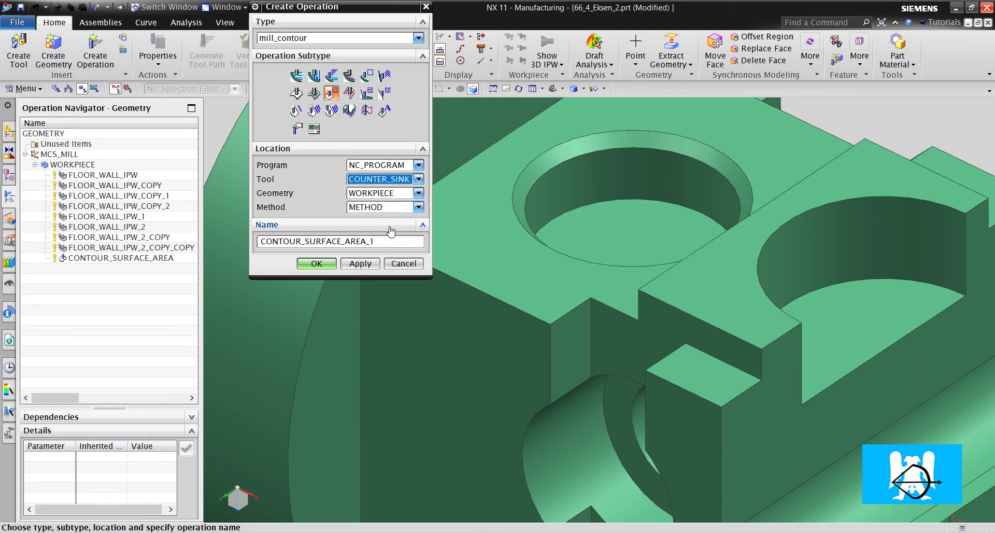
click(330, 264)
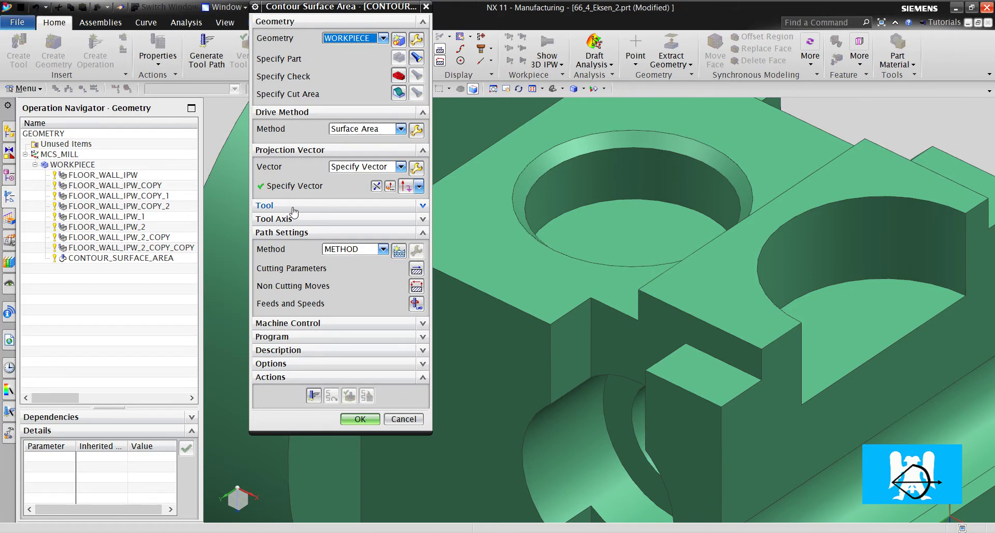
Step: Examine the countersink tool's dimensions and preview on the part, leaving its definition unchanged
click(294, 207)
click(417, 224)
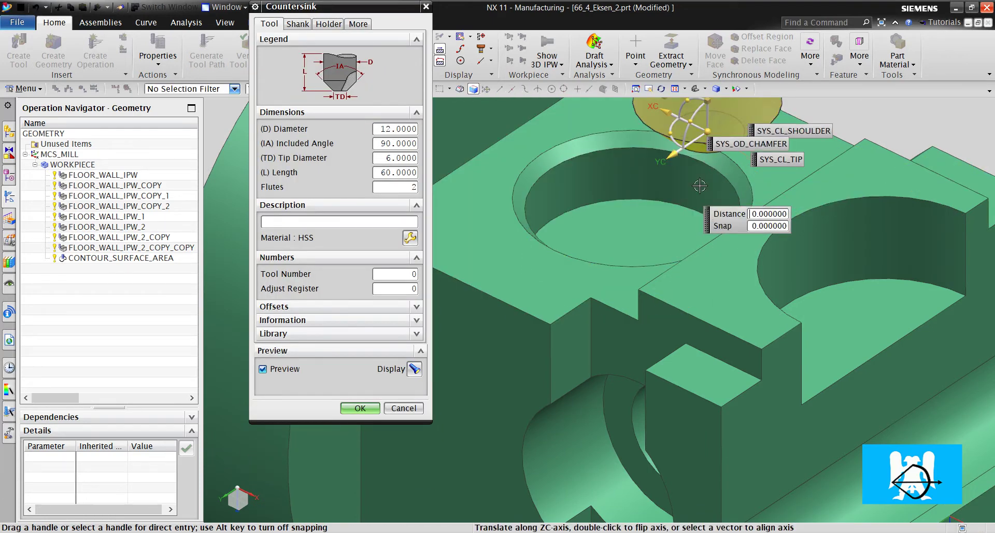
scroll(706, 180, down, 3)
middle_drag(518, 269, 435, 358)
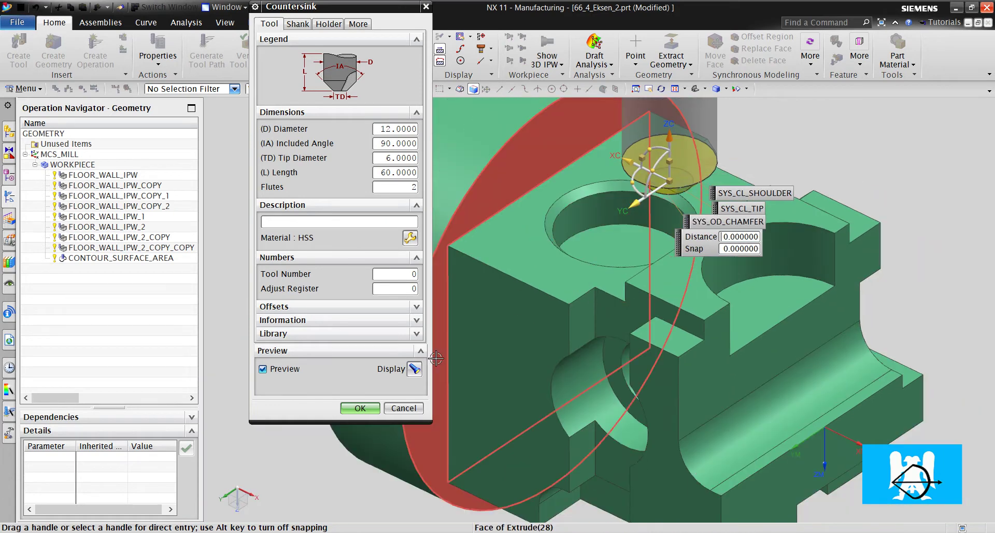
click(404, 408)
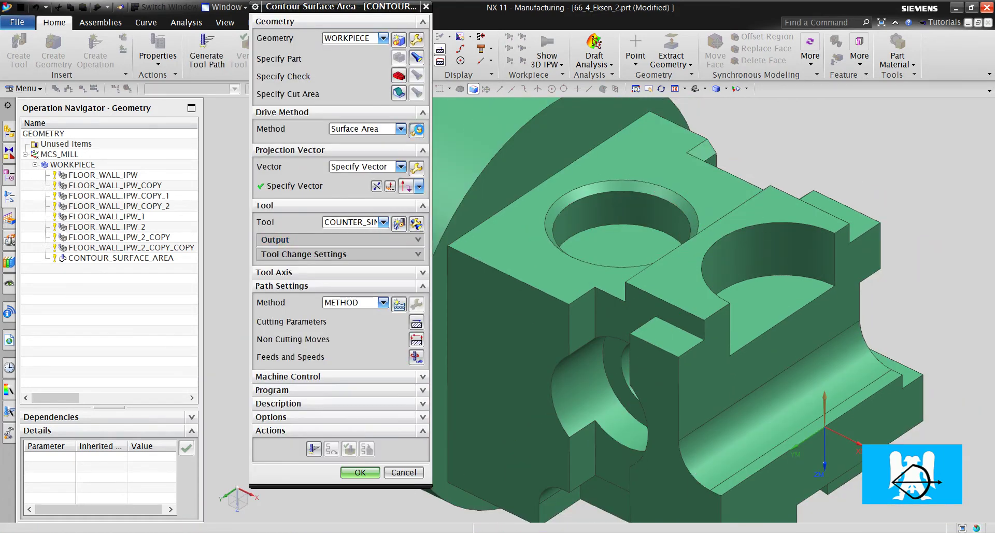
Step: Specify the round pocket's chamfer face as the drive geometry of the Surface Area drive method
click(417, 130)
click(399, 40)
scroll(570, 195, up, 3)
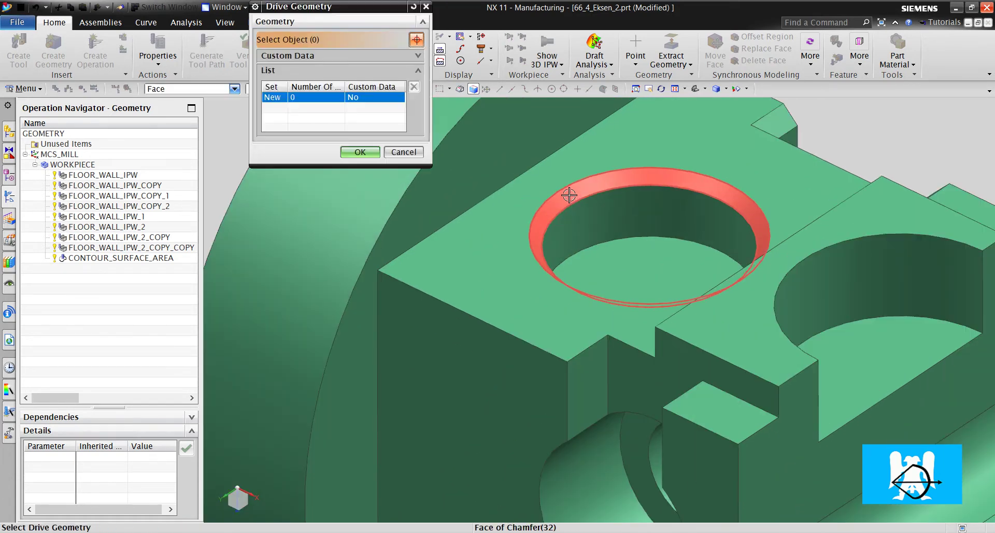
click(569, 195)
click(362, 168)
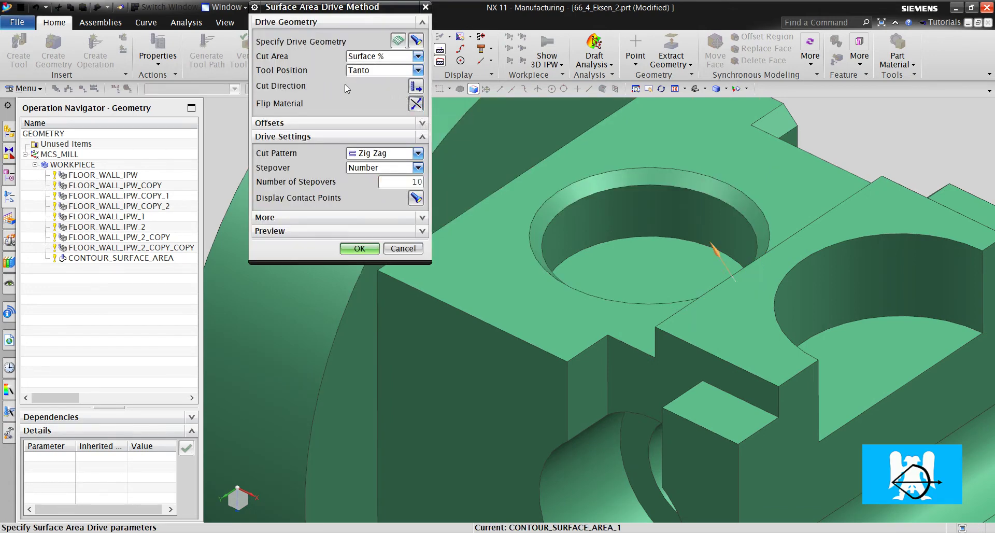
Step: Set the cut direction along the chamfer's circumference from its inner edge, and set the cut pattern to Zig
click(417, 86)
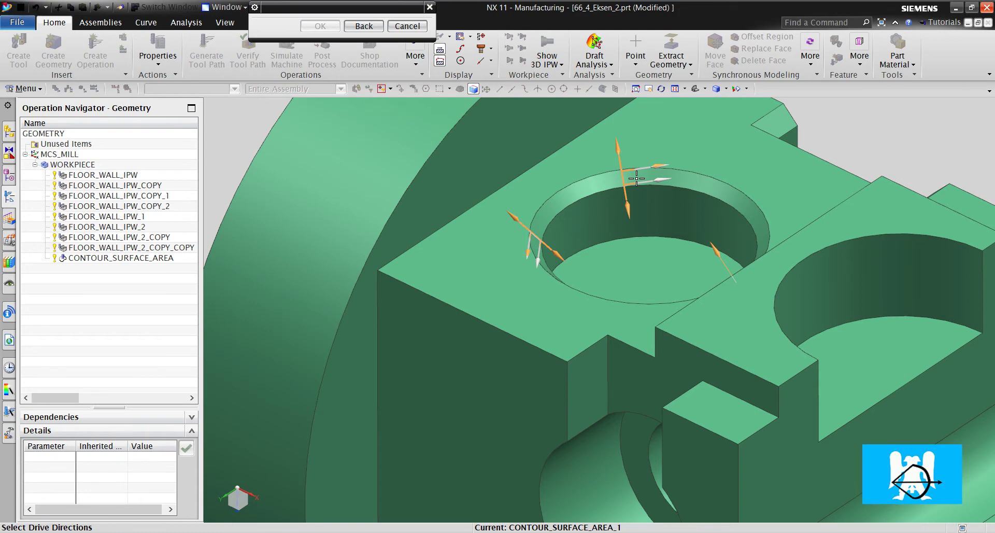
scroll(637, 179, up, 6)
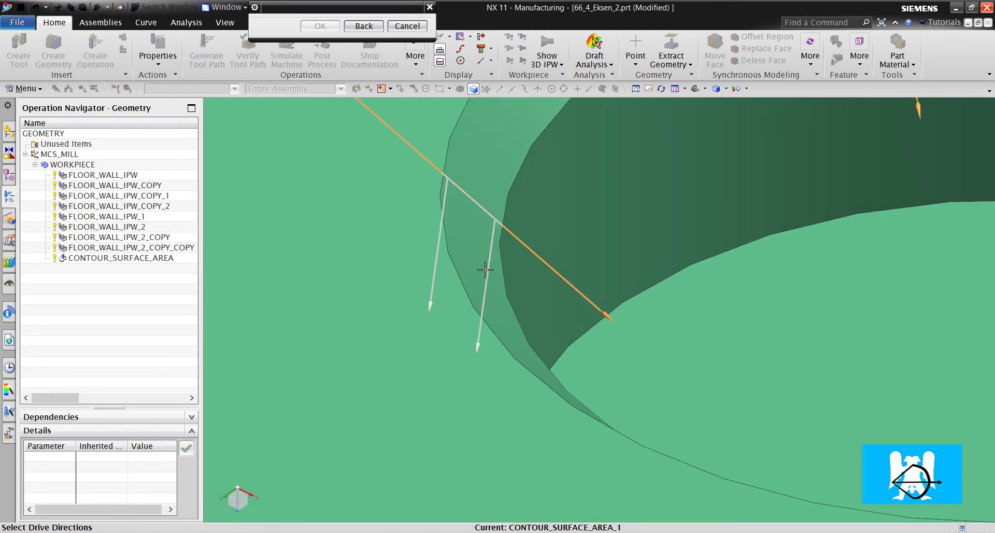
click(487, 270)
scroll(490, 263, down, 5)
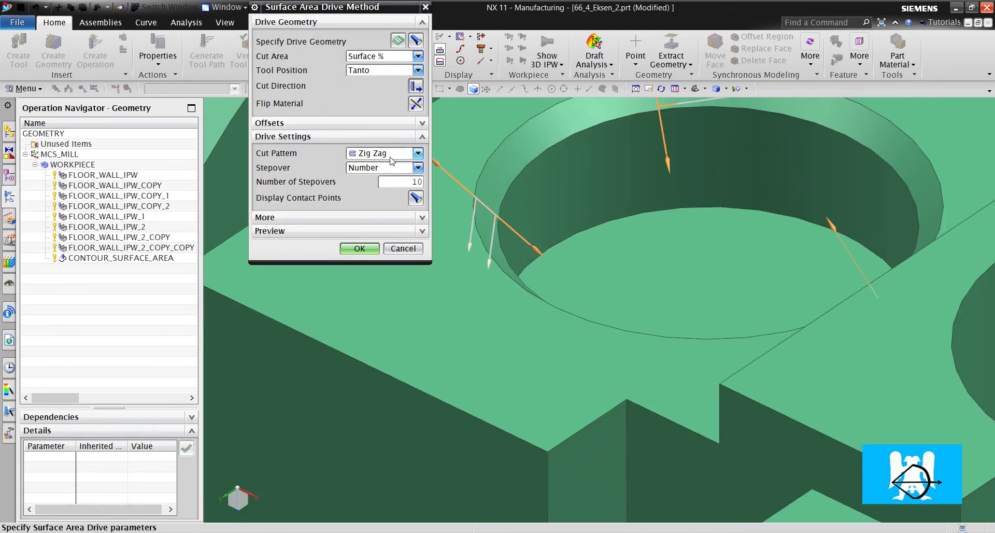
click(387, 156)
click(381, 186)
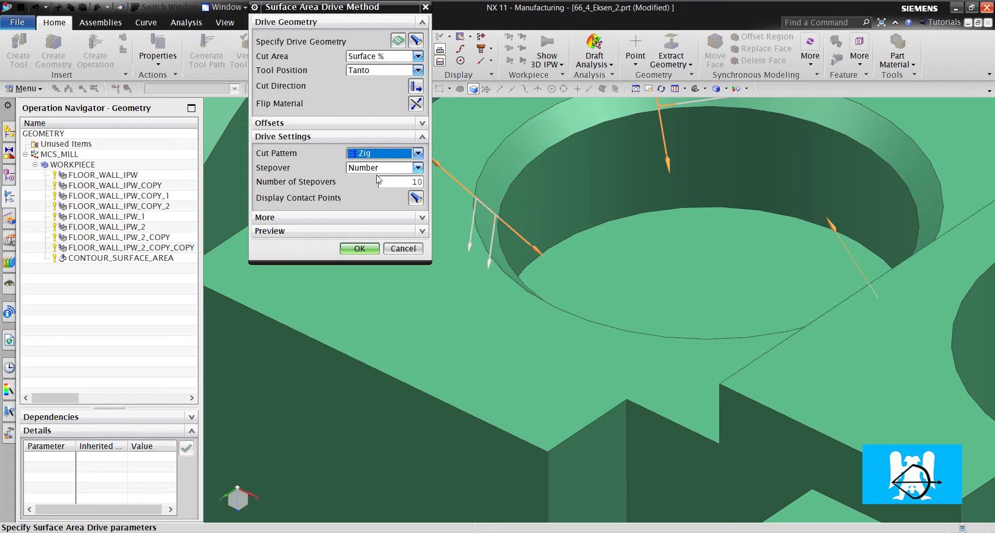
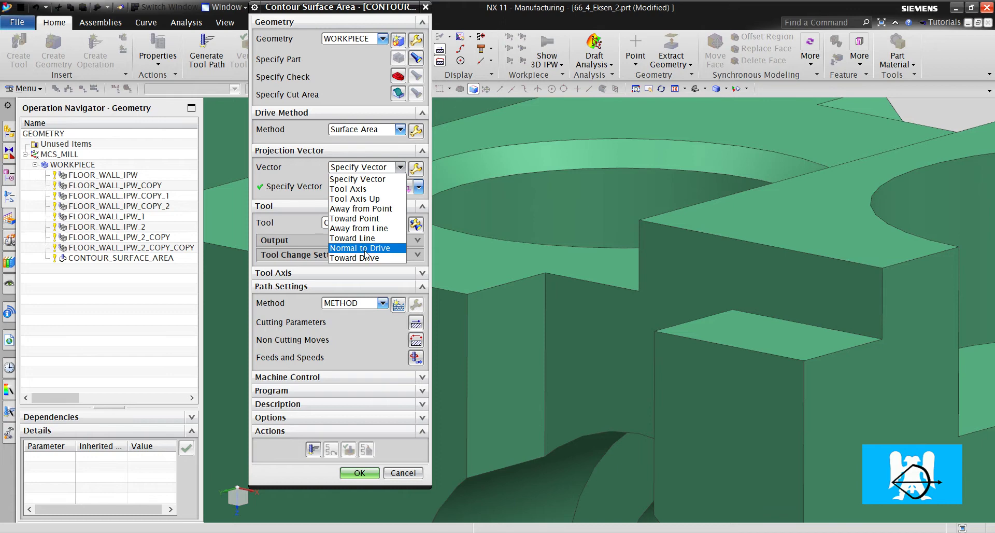
Step: Set the projection vector to Normal to Drive and specify the tool axis normal to the face around the round pocket
click(366, 249)
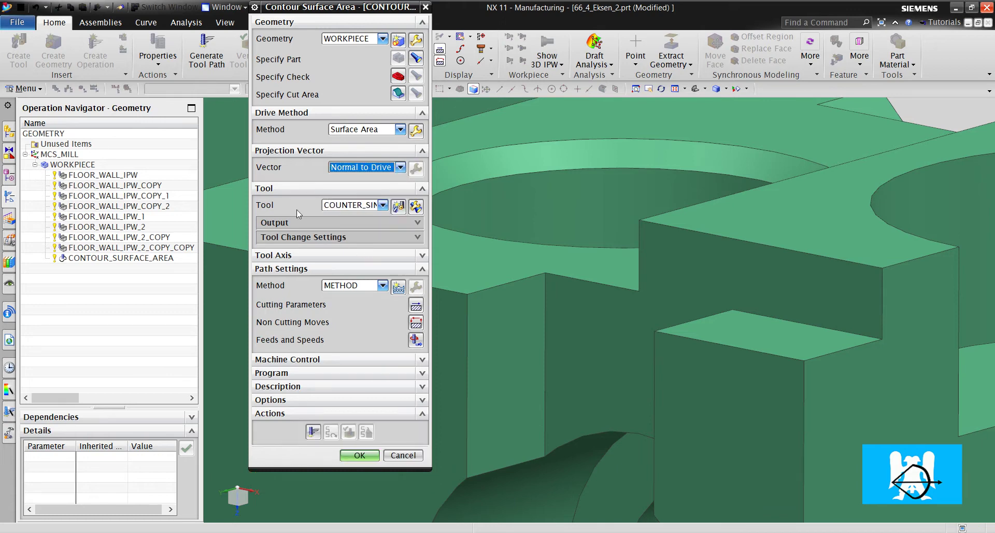
click(318, 255)
click(386, 271)
click(398, 292)
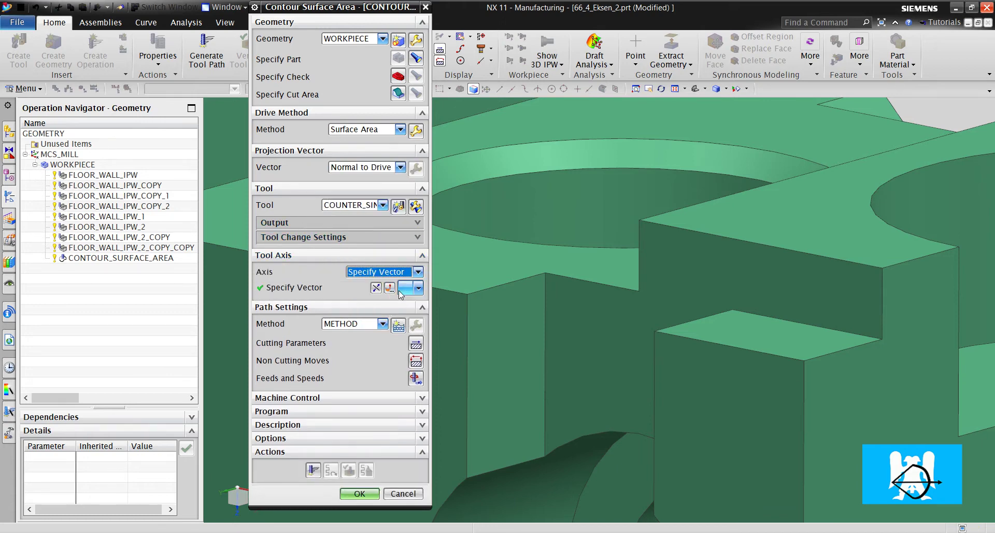
click(417, 287)
click(407, 306)
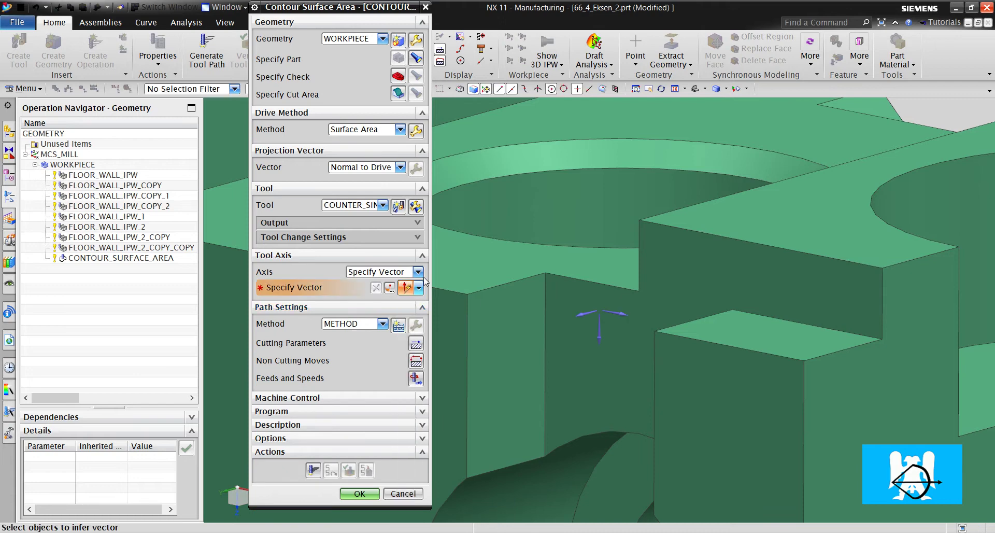
click(500, 141)
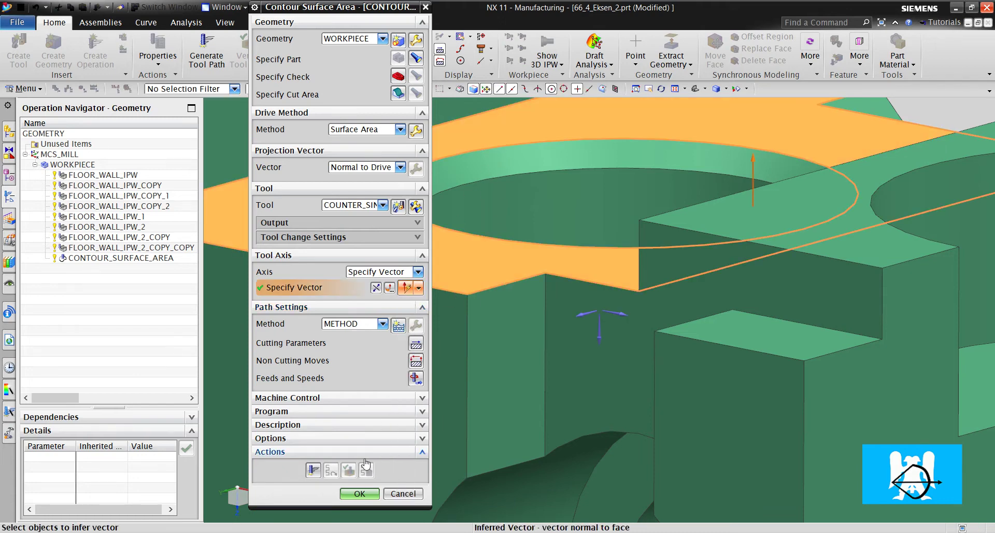
Step: Reopen the Surface Area drive method, preview the drive path, and examine its position relative to the pocket's chamfer
click(416, 131)
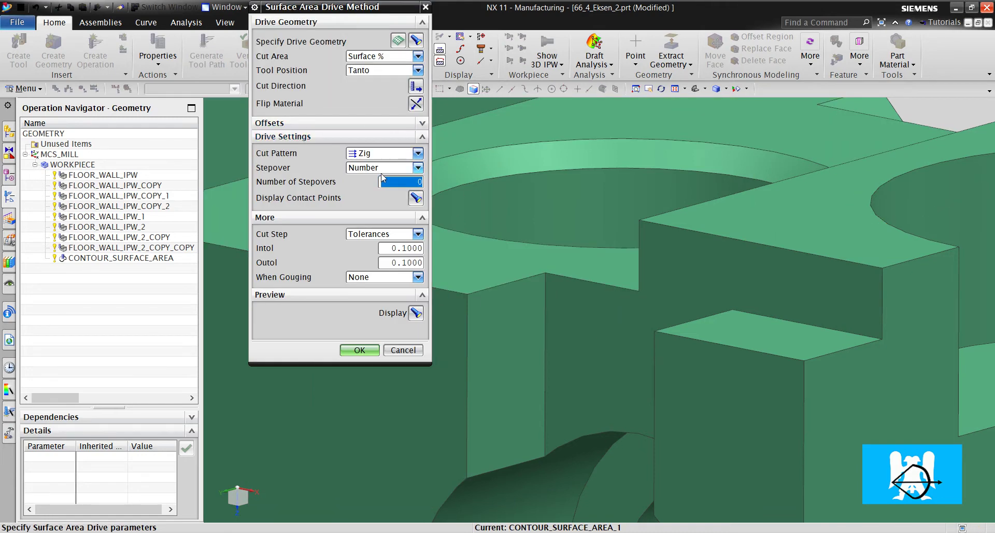
click(416, 313)
mouse_move(596, 207)
middle_down()
mouse_move(624, 202)
mouse_move(612, 200)
mouse_move(696, 157)
mouse_move(549, 221)
middle_up()
scroll(687, 187, up, 5)
scroll(746, 169, down, 5)
scroll(548, 221, up, 5)
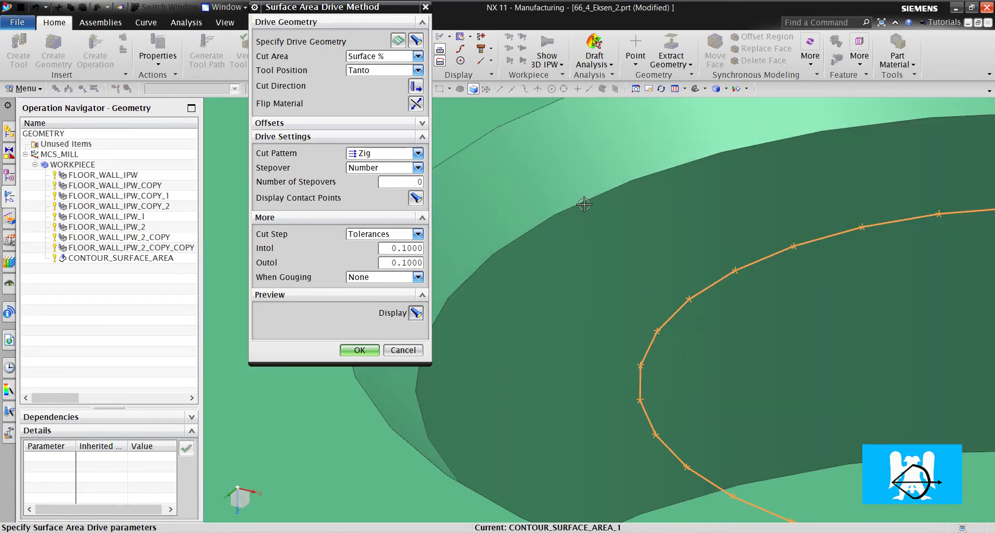
scroll(555, 204, down, 3)
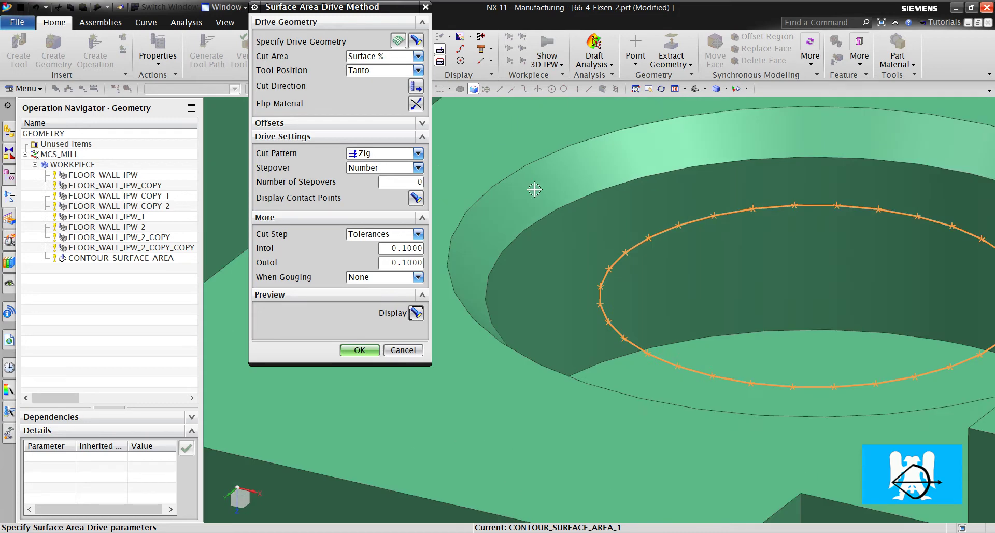
Step: Try extending the chamfer's drive surface with a surface percentage End Step of 120%
click(381, 58)
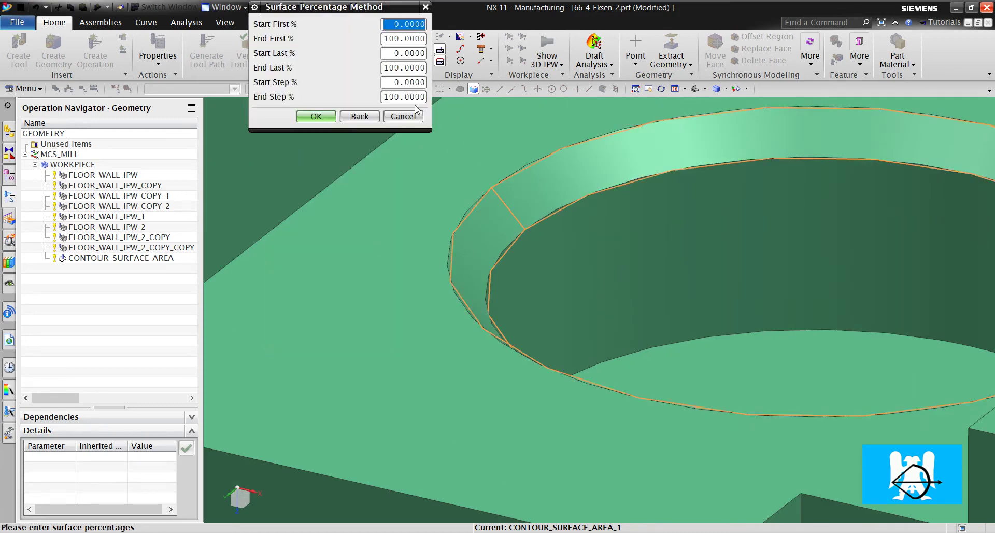
click(394, 97)
text(50)
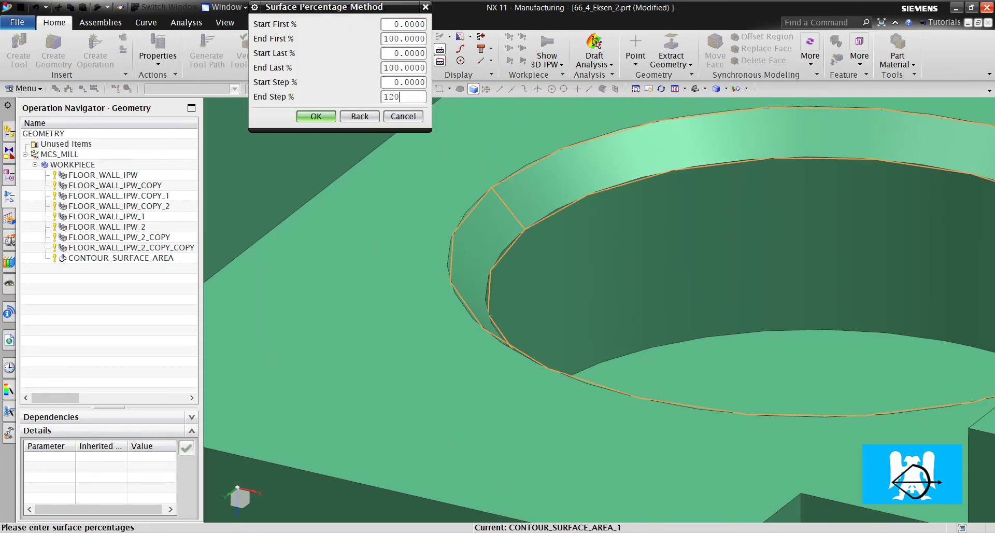
key(Return)
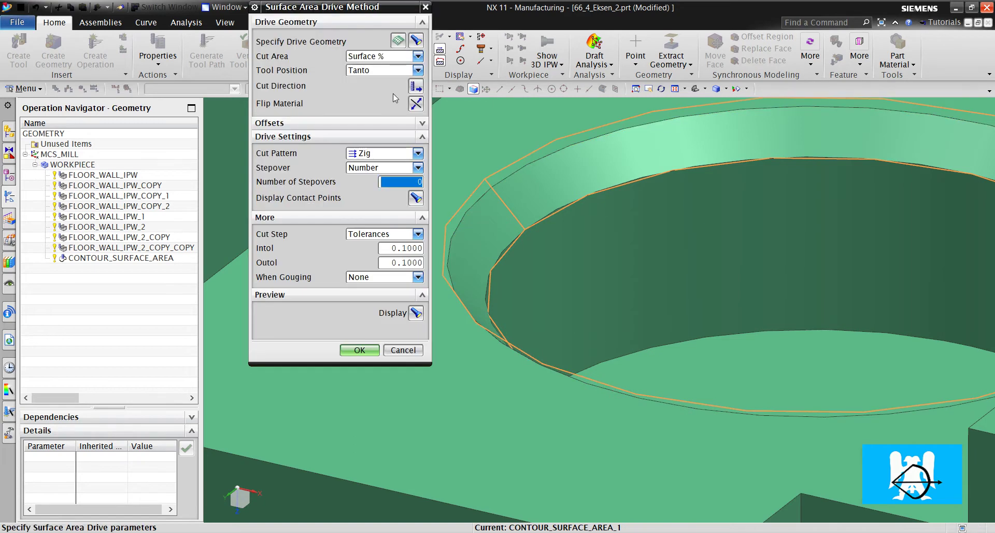
Step: Set the surface percentage End Step to 100% and Start Step to a negative value, and accept the drive method
click(386, 55)
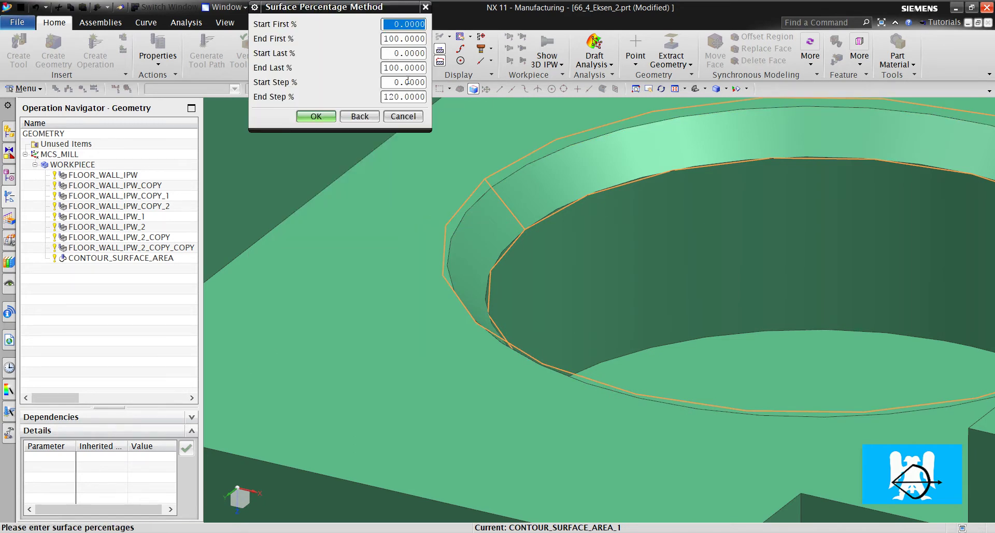
double_click(402, 97)
text(100)
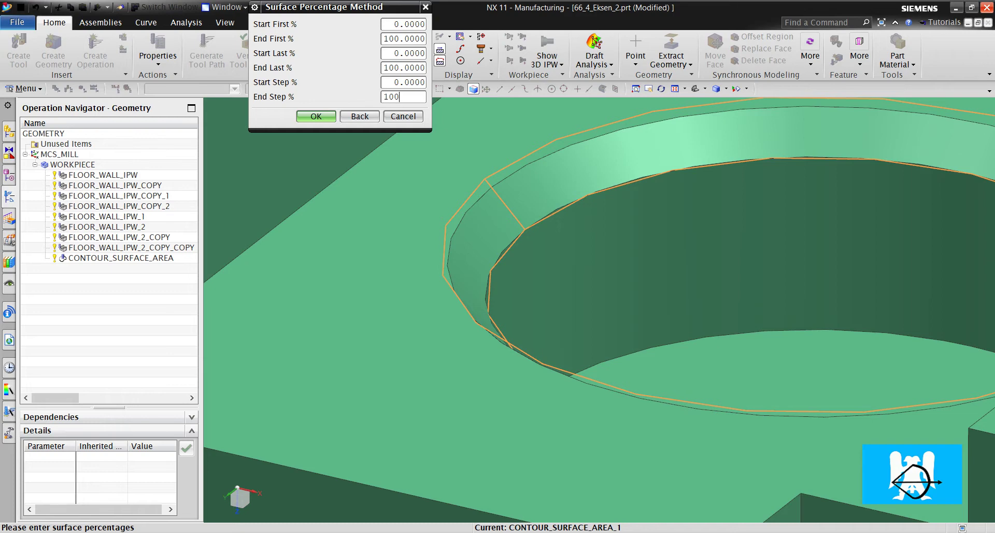
key(shift+Tab)
text(-)
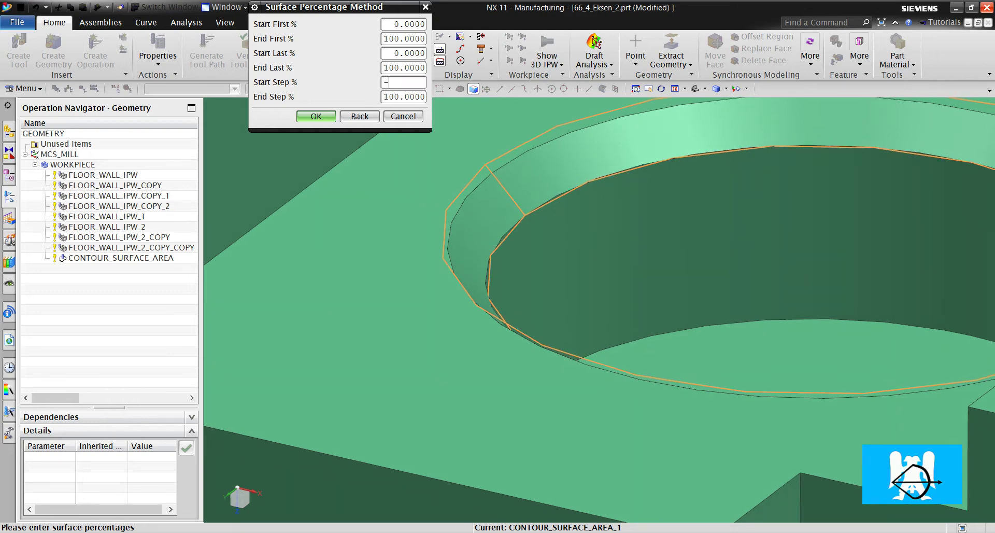
key(Return)
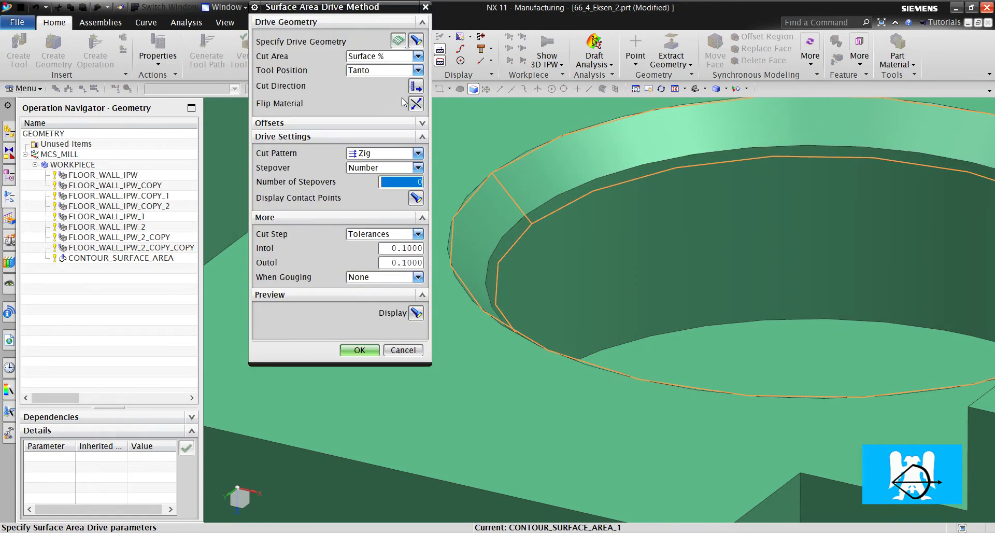
click(360, 350)
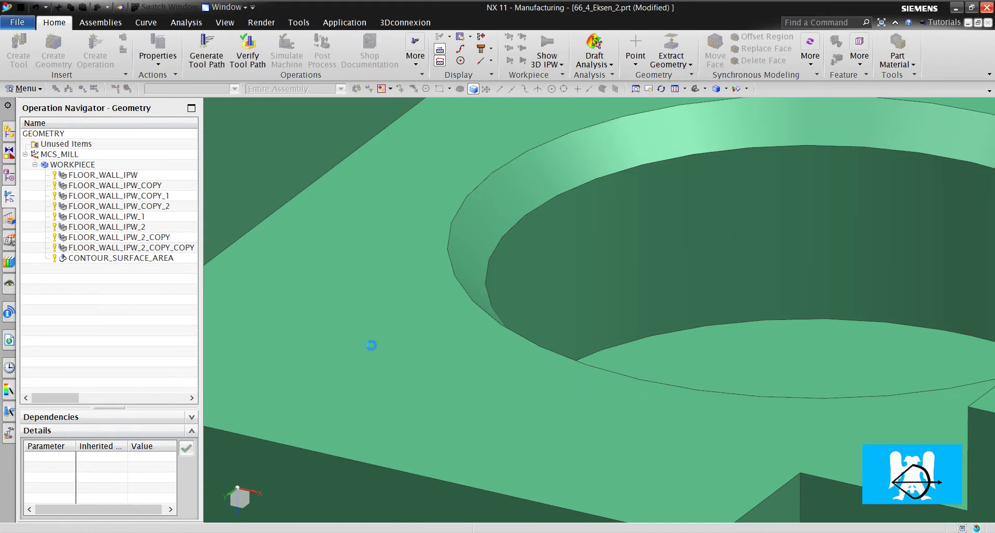
Step: Set the open area engage type to Arc - Normal to Tool Axis and generate the chamfer tool path
middle_click(332, 193)
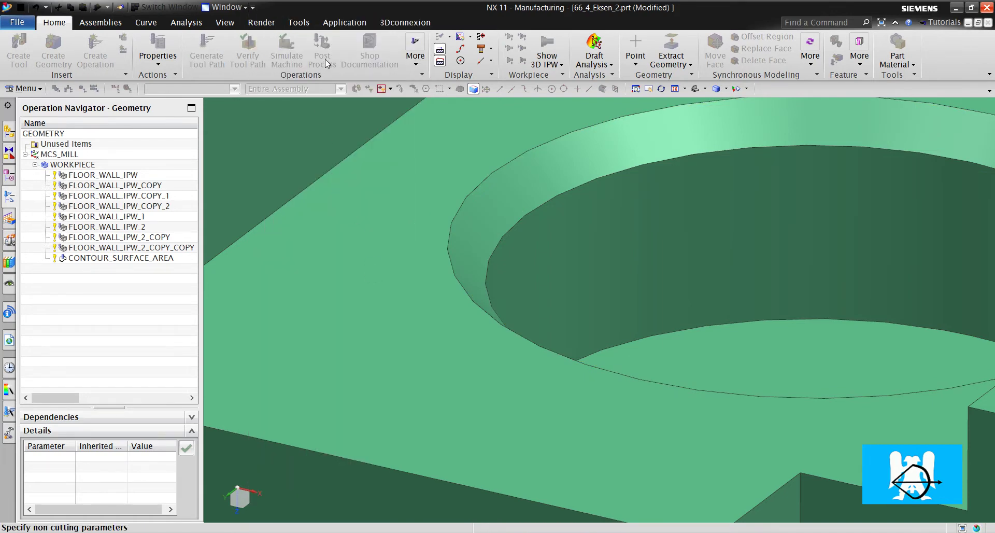
click(376, 68)
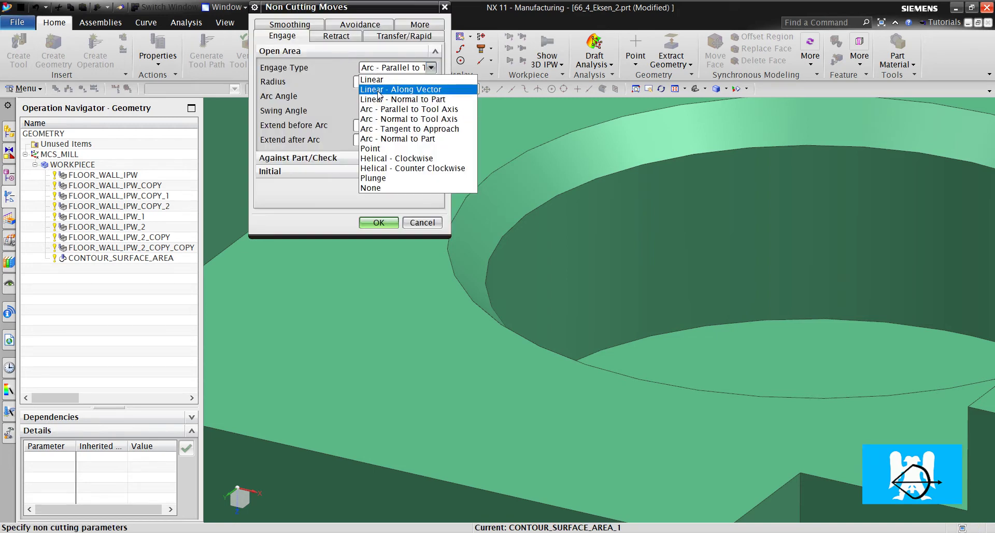
click(402, 120)
click(381, 221)
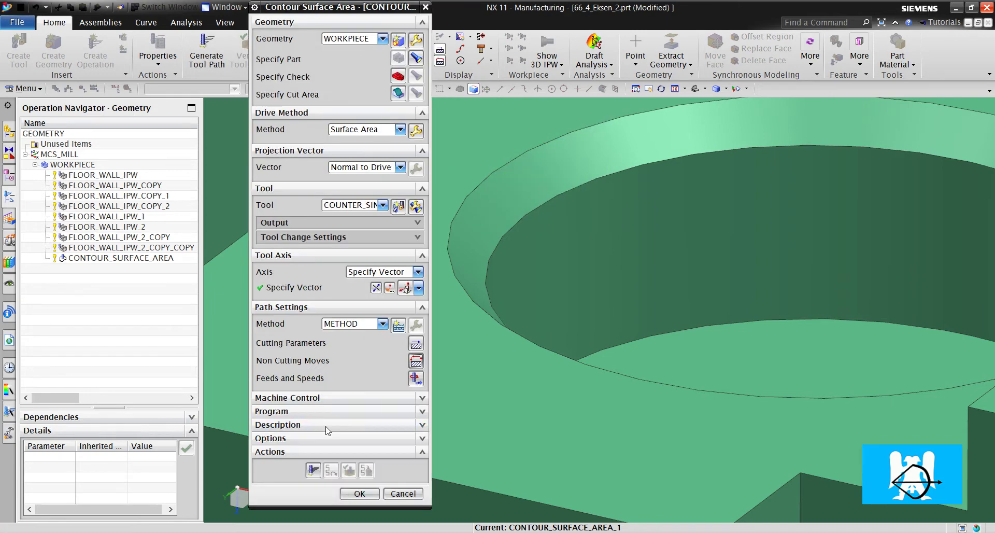
click(313, 470)
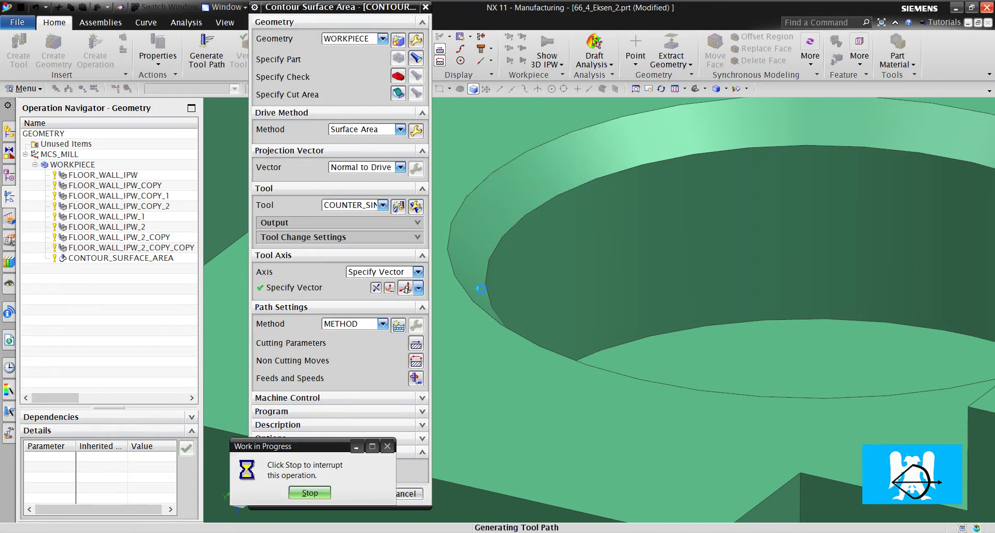
scroll(460, 301, down, 3)
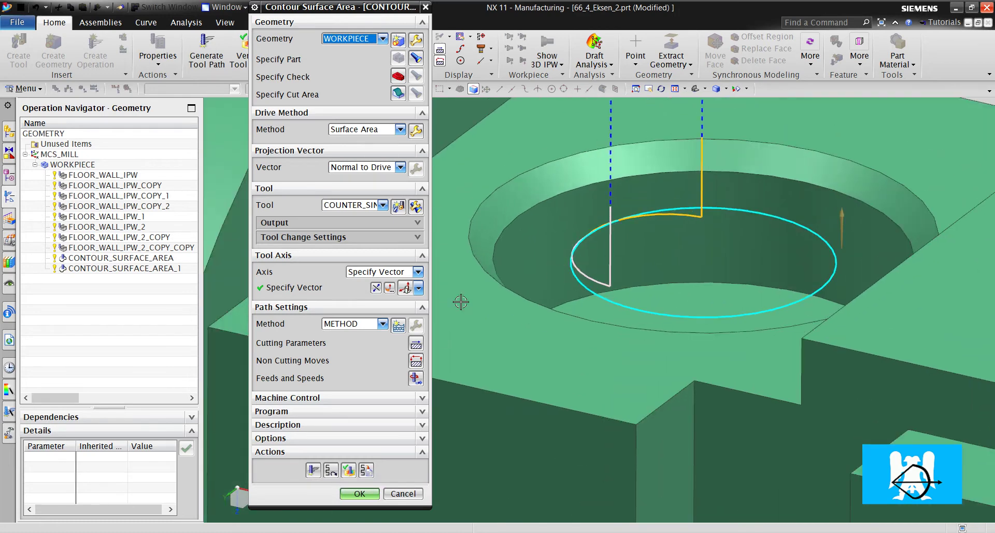
Step: Replay the countersink tool path motion by motion around the round pocket
click(348, 470)
click(271, 137)
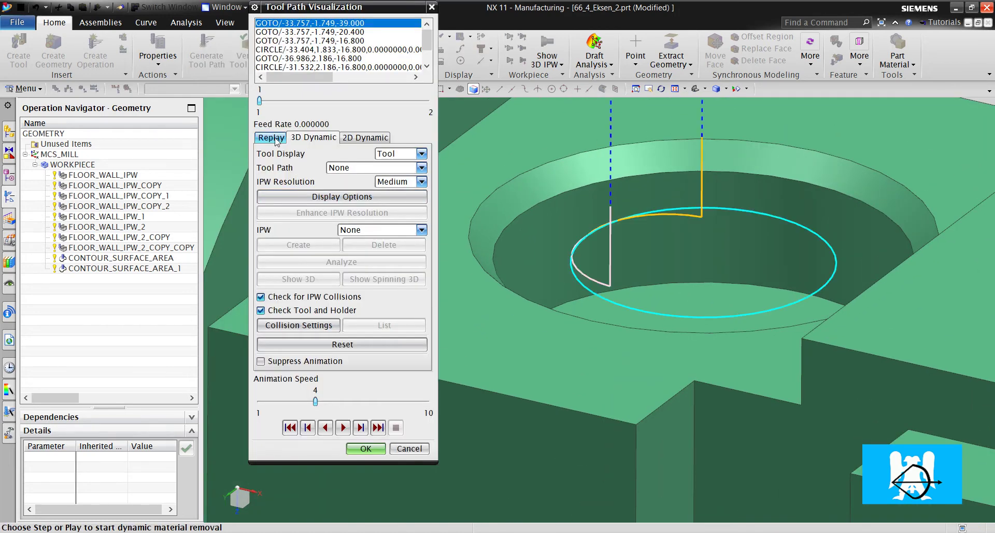
click(361, 427)
click(360, 427)
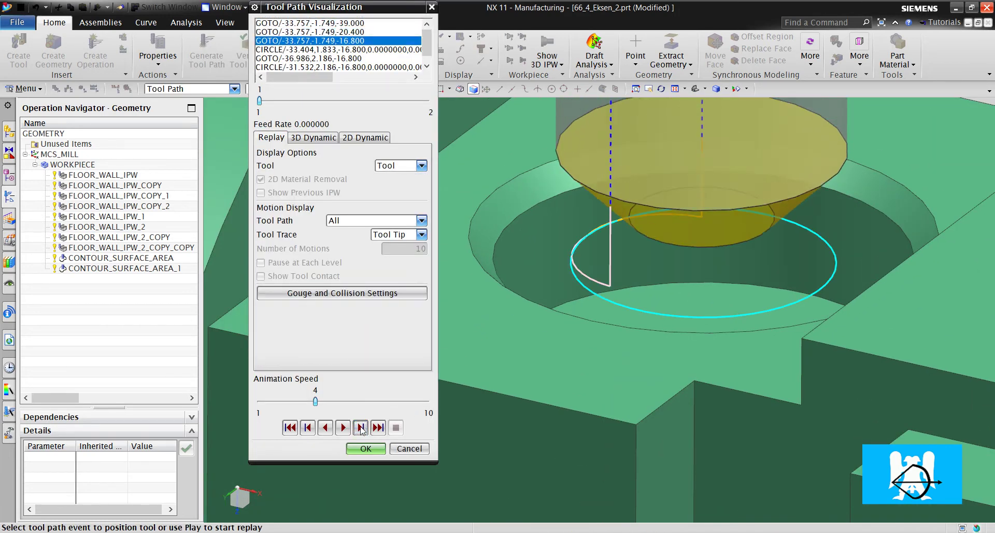
click(360, 427)
click(360, 428)
click(360, 427)
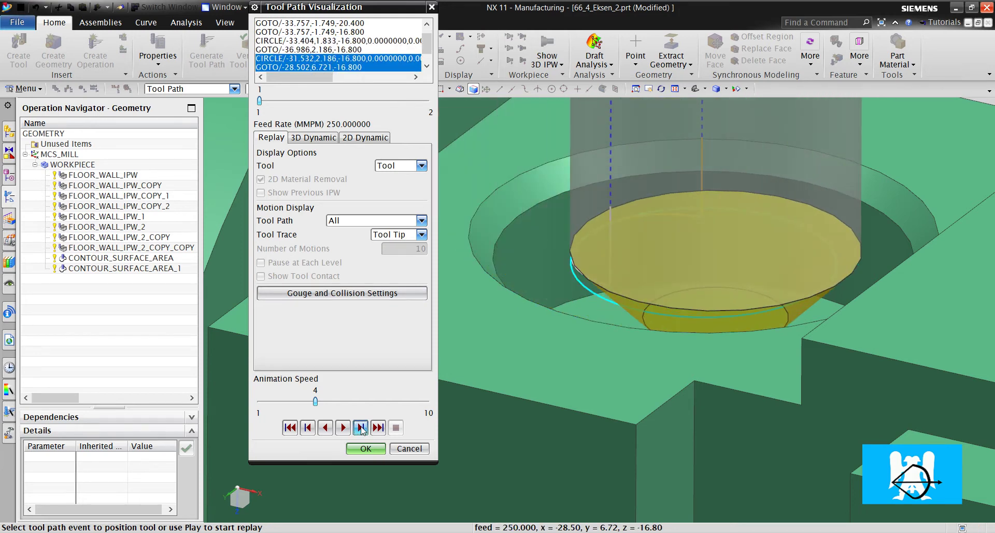
click(360, 427)
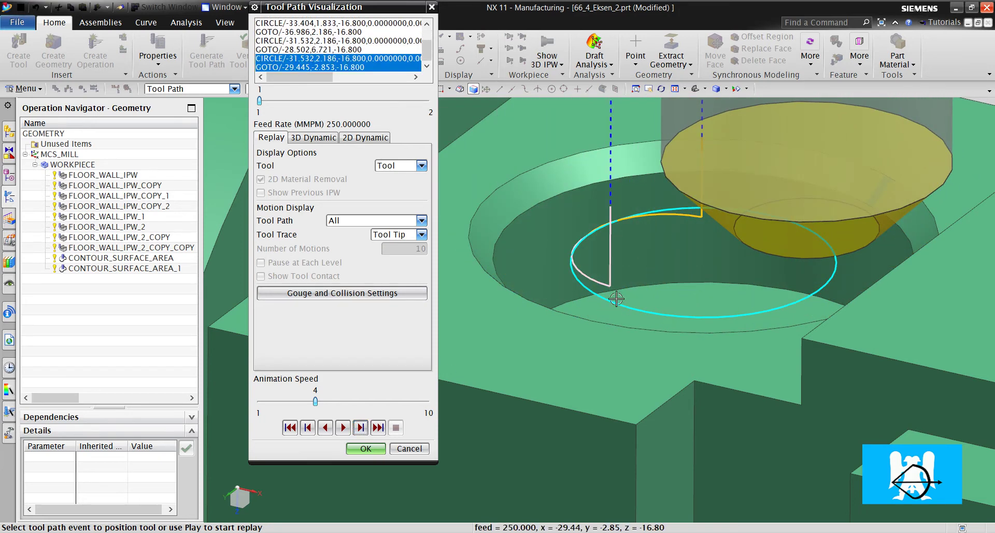
Step: Examine the countersink's contact with the pocket's chamfer, close the visualization and accept the Contour Surface Area operation
scroll(617, 299, up, 2)
scroll(775, 211, up, 2)
scroll(811, 247, up, 1)
scroll(812, 248, down, 4)
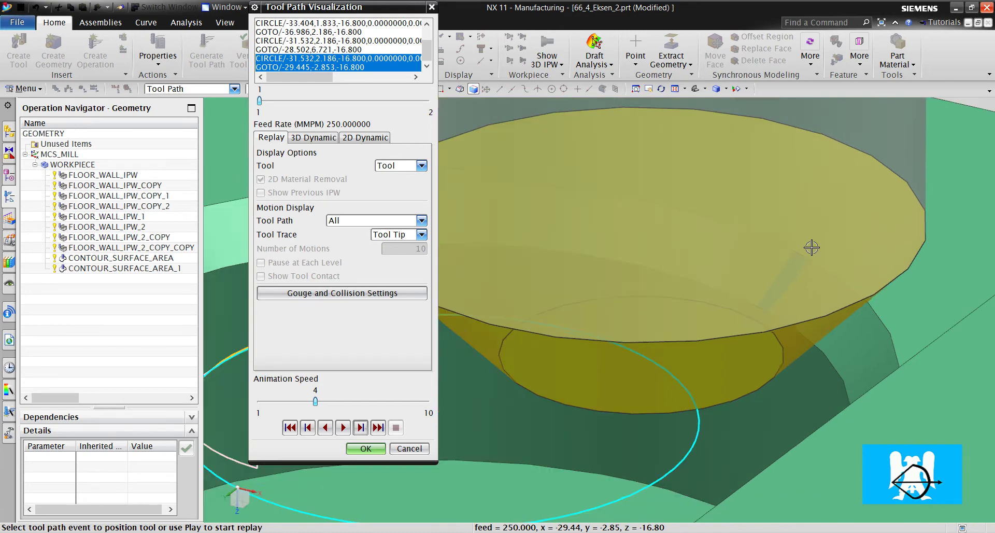
scroll(764, 270, up, 3)
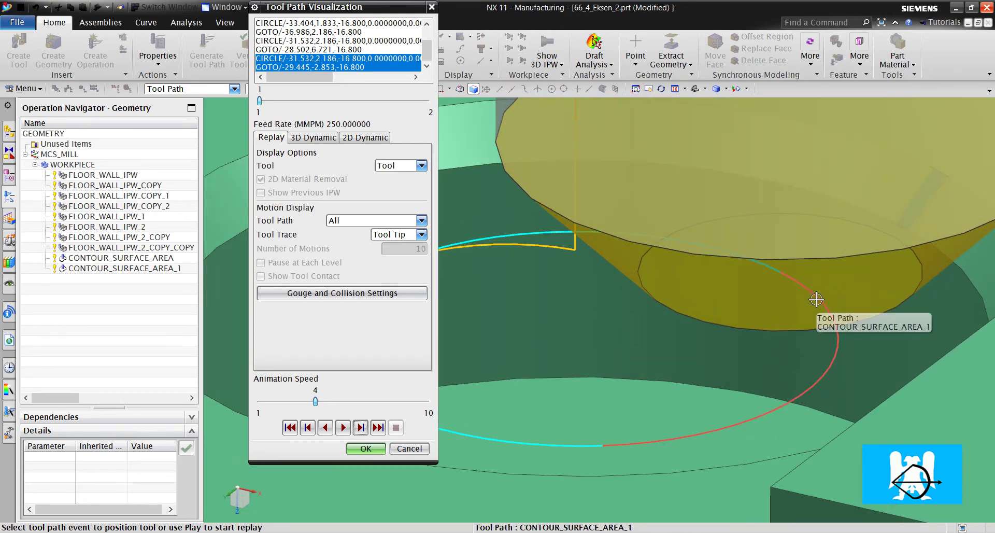
scroll(829, 280, down, 2)
scroll(851, 276, up, 4)
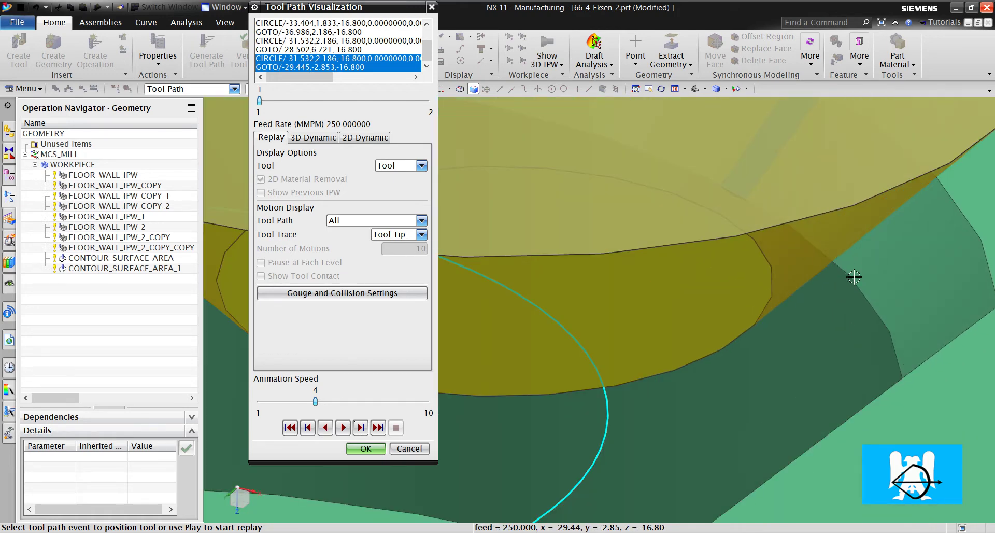
scroll(854, 277, down, 5)
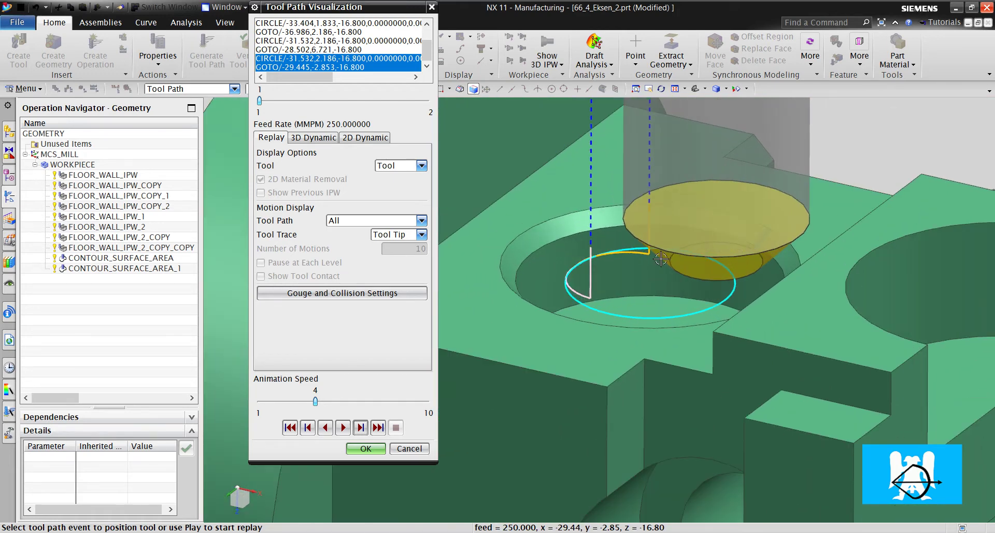
middle_drag(661, 259, 643, 293)
click(366, 448)
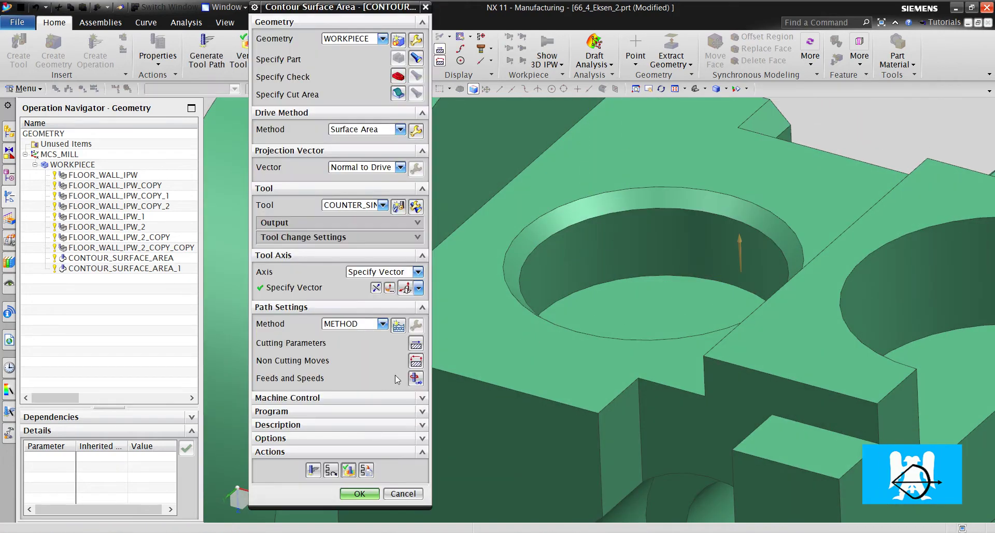
click(360, 494)
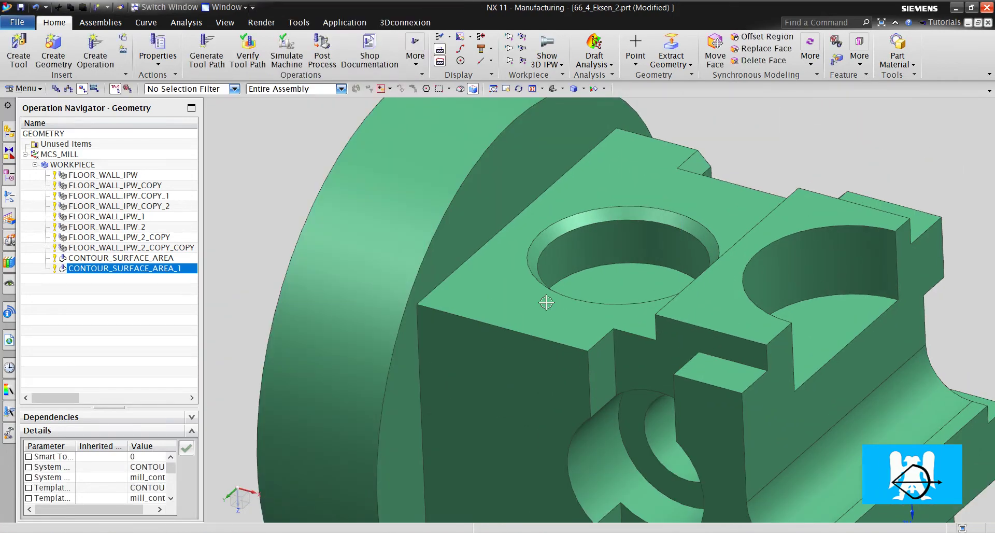
Step: Copy the FLOOR_WALL_IPW_2_COPY_COPY operation and paste the copy after CONTOUR_SURFACE_AREA_1
middle_drag(611, 261, 625, 311)
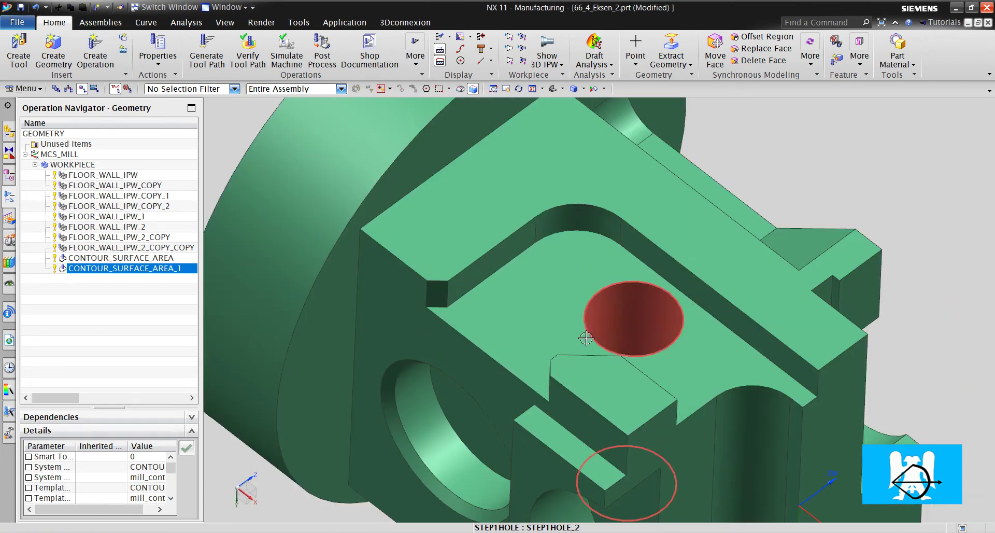
click(137, 248)
right_click(141, 248)
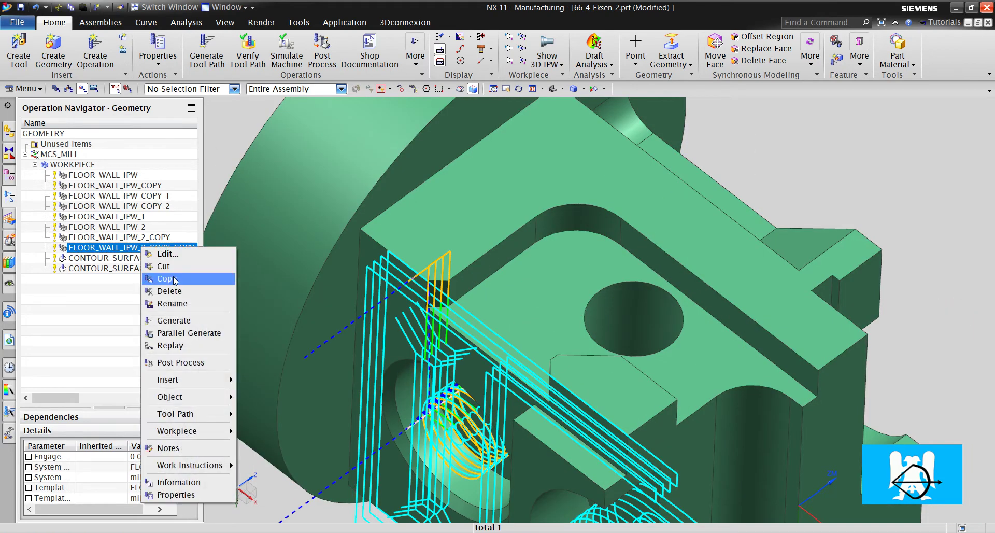
click(172, 266)
right_click(164, 268)
click(189, 310)
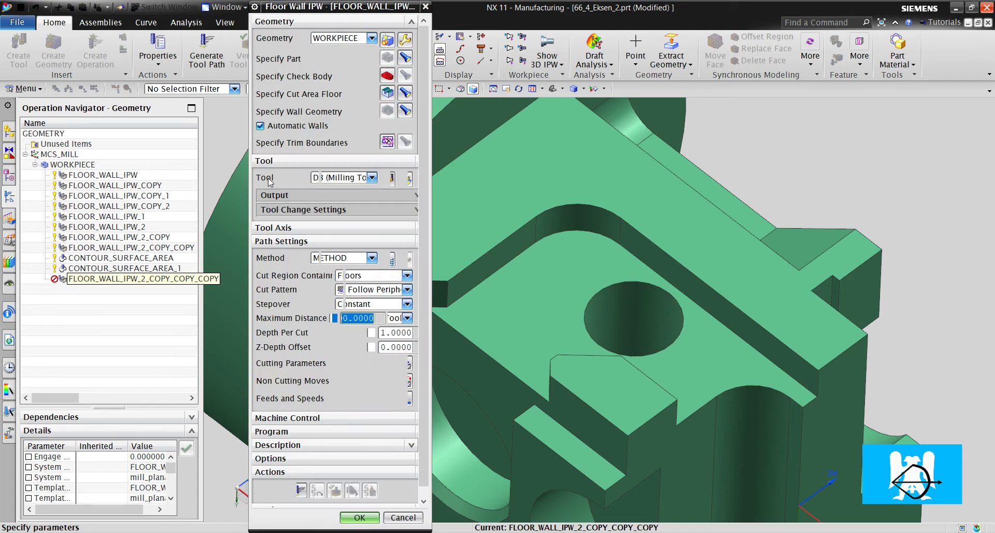
Step: Replace the copied operation's cut area floor with the recessed floor face around the round hole
click(416, 94)
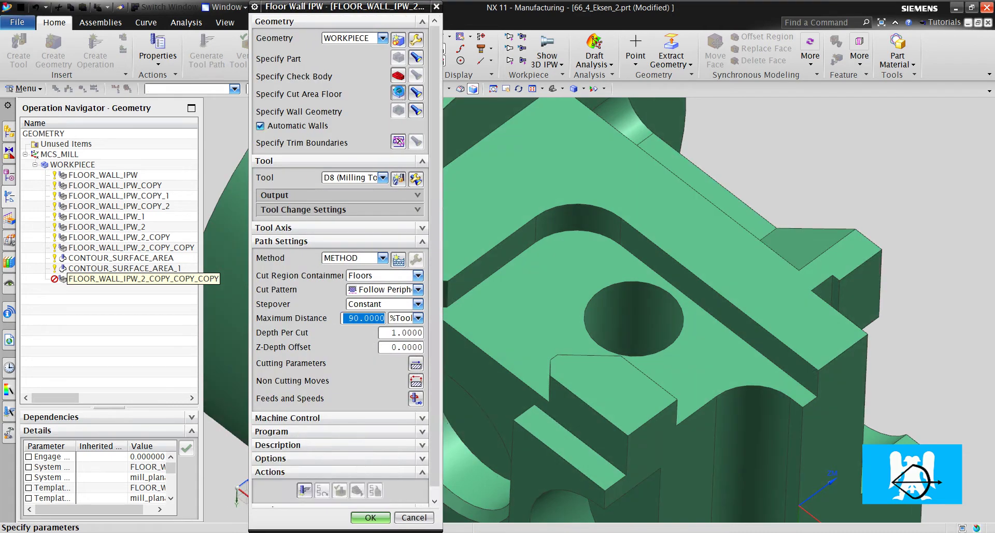
click(413, 89)
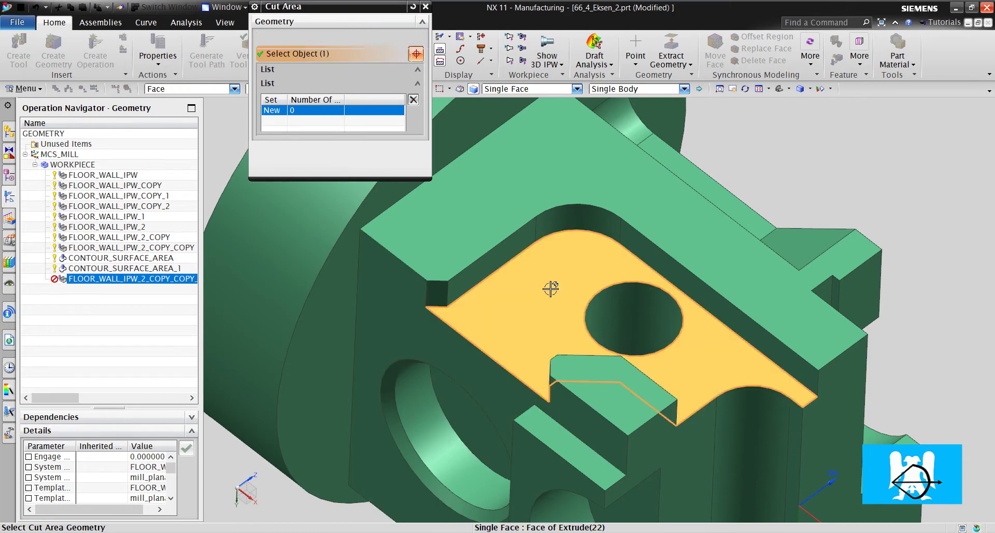
click(558, 244)
click(360, 151)
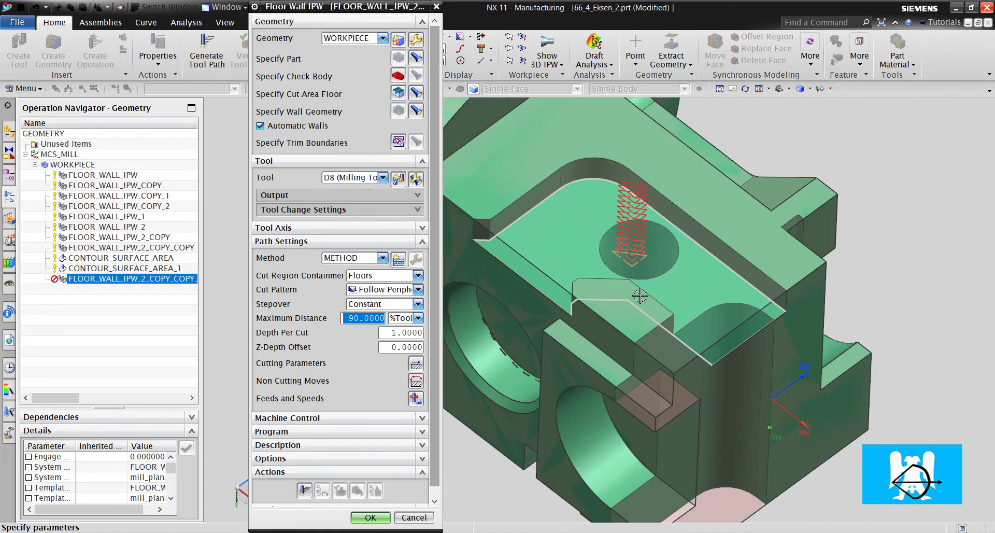
scroll(649, 264, up, 3)
middle_drag(649, 264, 584, 337)
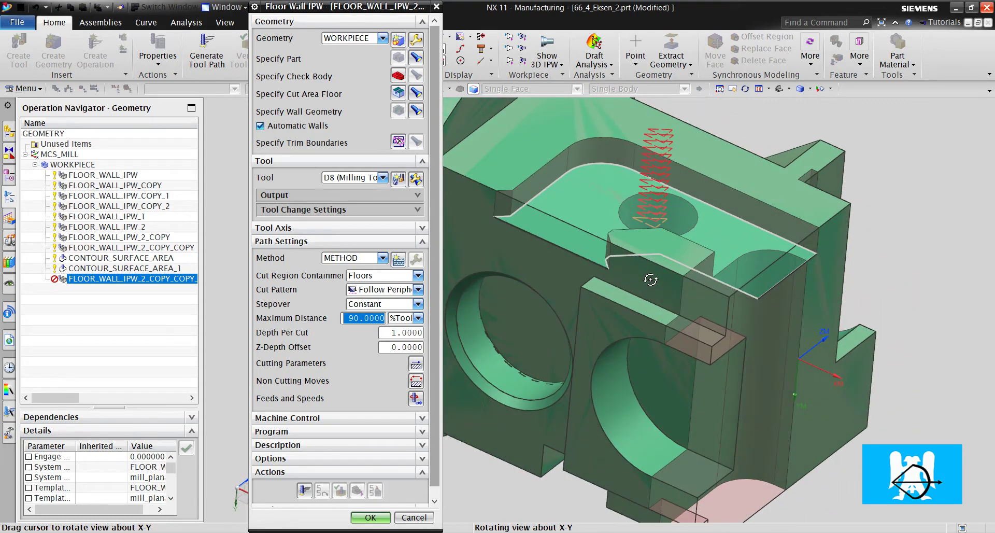
Step: Generate the recessed floor's tool path and examine how it covers the angled corner
click(304, 490)
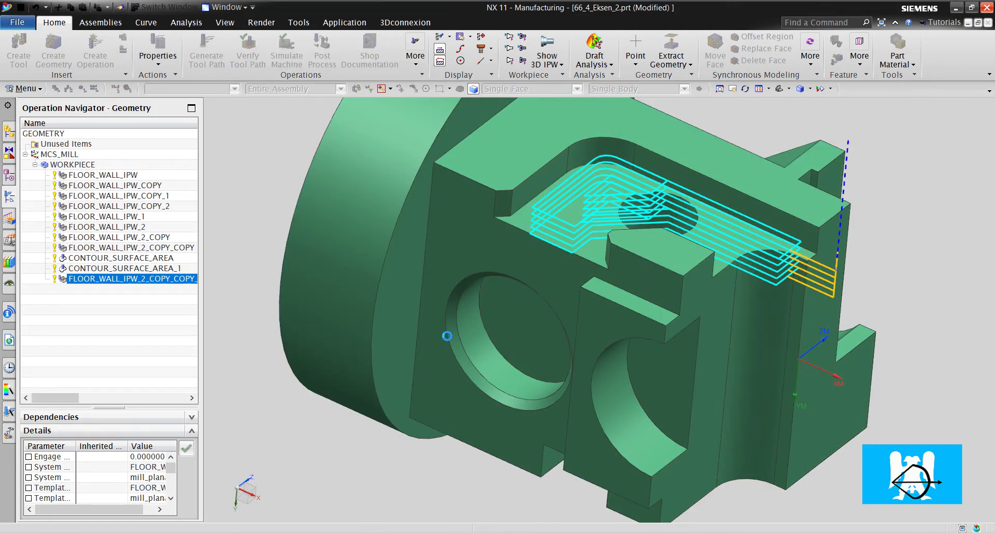
middle_drag(493, 290, 595, 305)
scroll(584, 245, up, 3)
scroll(595, 305, up, 4)
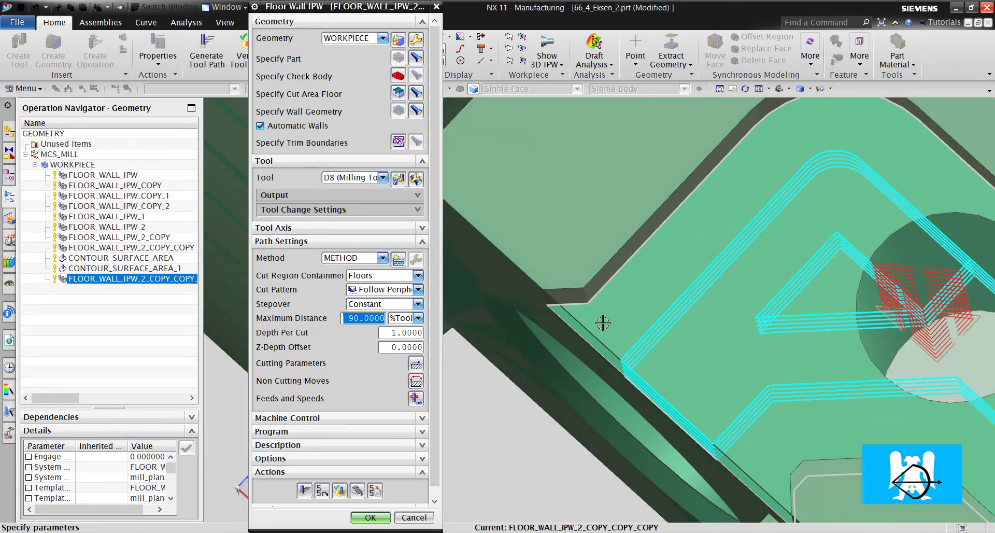
scroll(581, 304, up, 2)
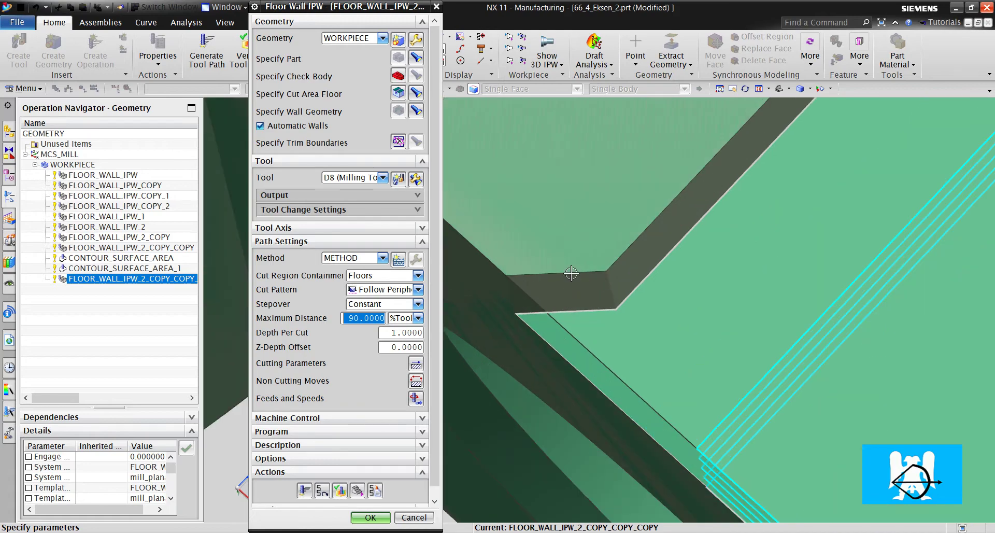
scroll(571, 273, down, 1)
scroll(353, 467, down, 1)
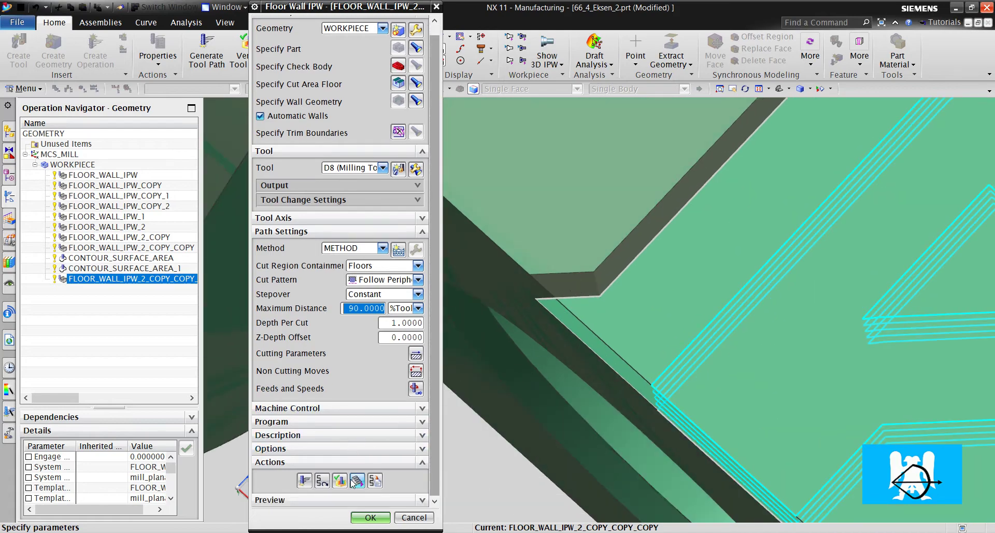
Step: Simulate the recessed floor's material removal in 3D Dynamic and close the tool path visualization
click(340, 480)
click(312, 137)
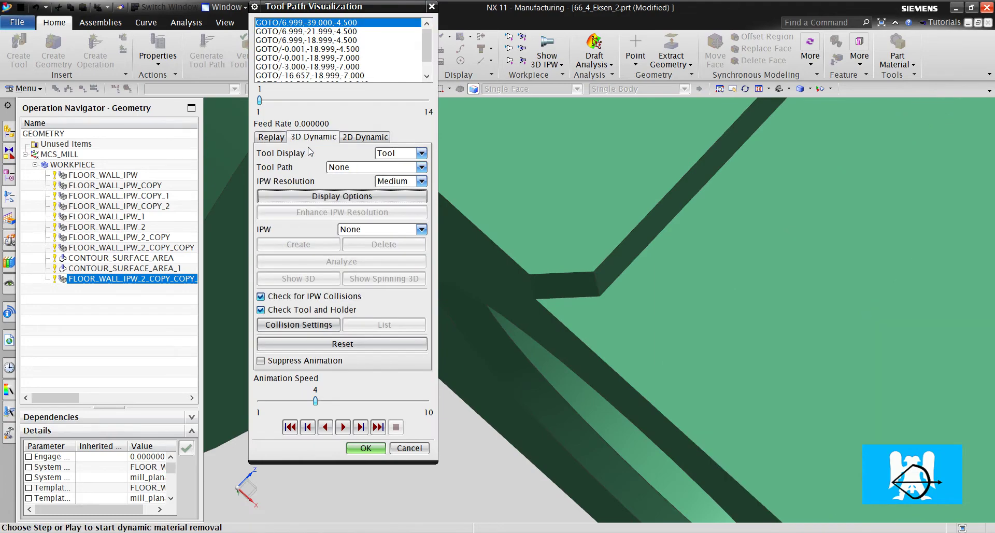
click(342, 426)
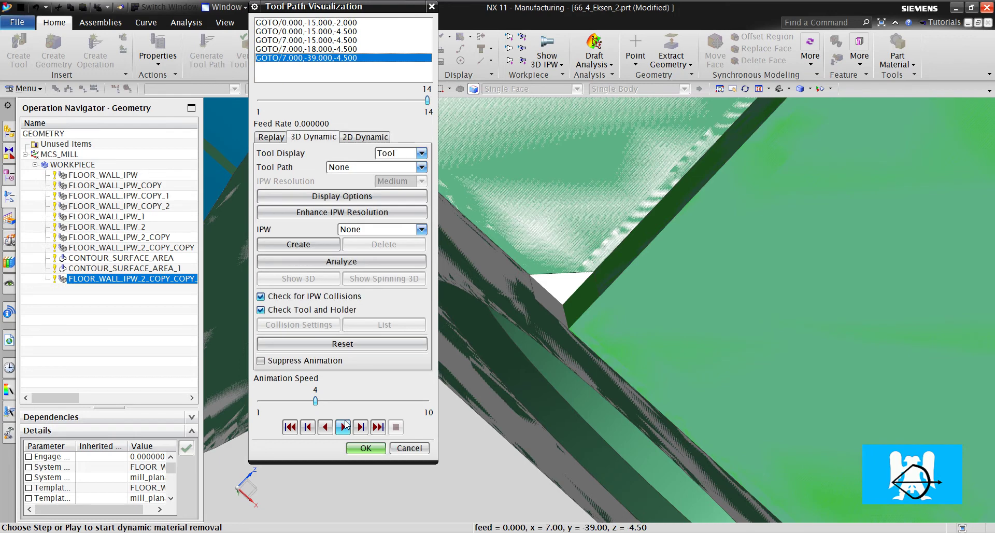
click(365, 447)
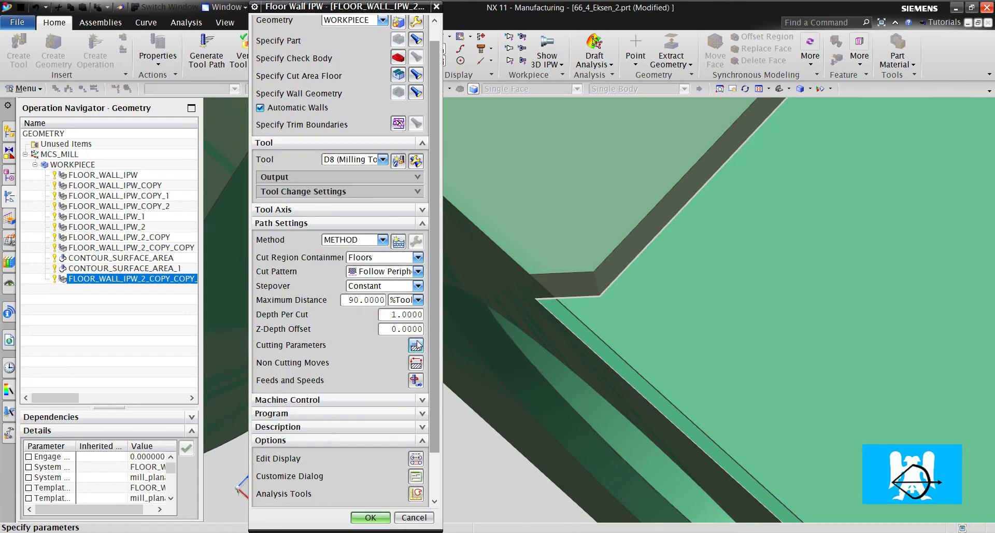
Step: Set the tool overhang to 1 %Tool in the containment cutting parameters and regenerate the recessed floor's tool path
click(416, 345)
click(354, 37)
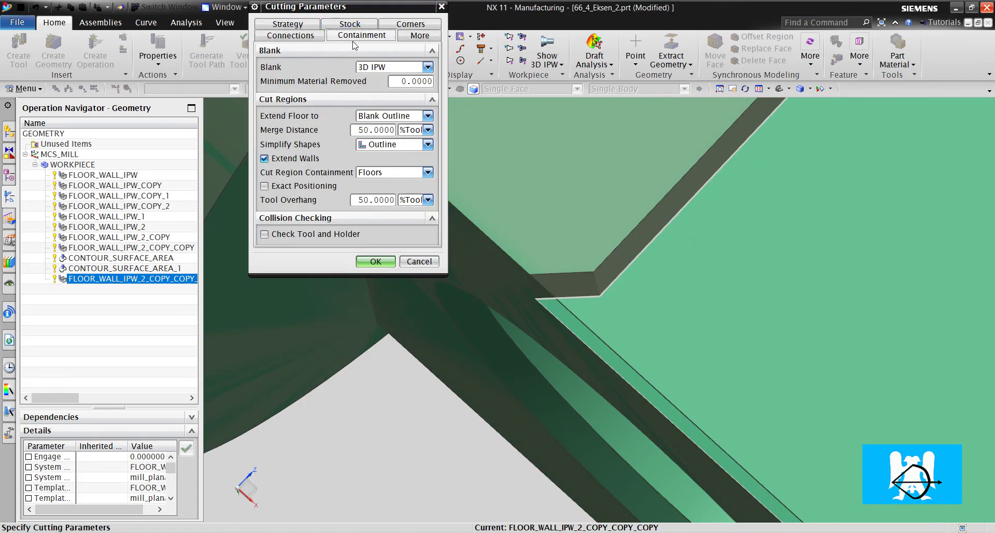
double_click(354, 200)
text(1)
click(375, 262)
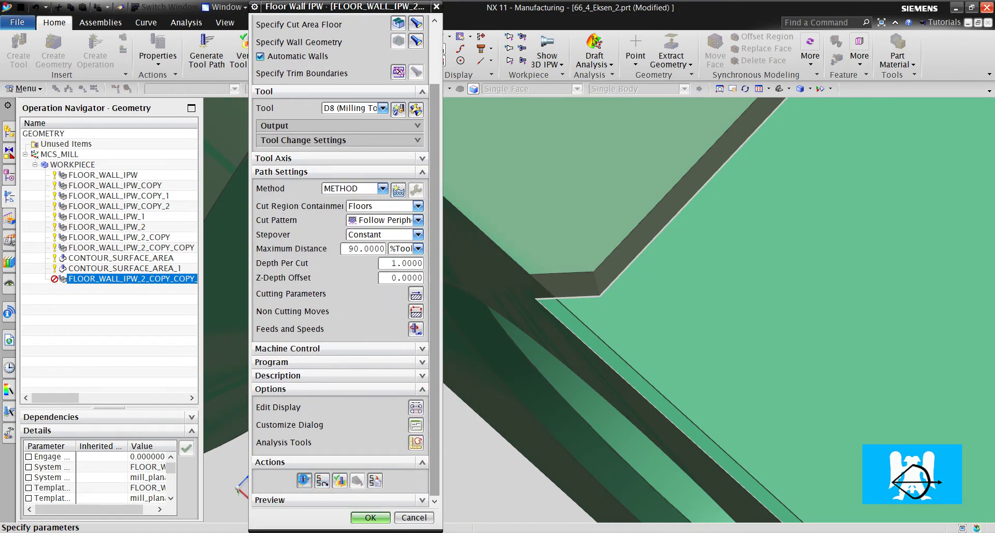
click(304, 481)
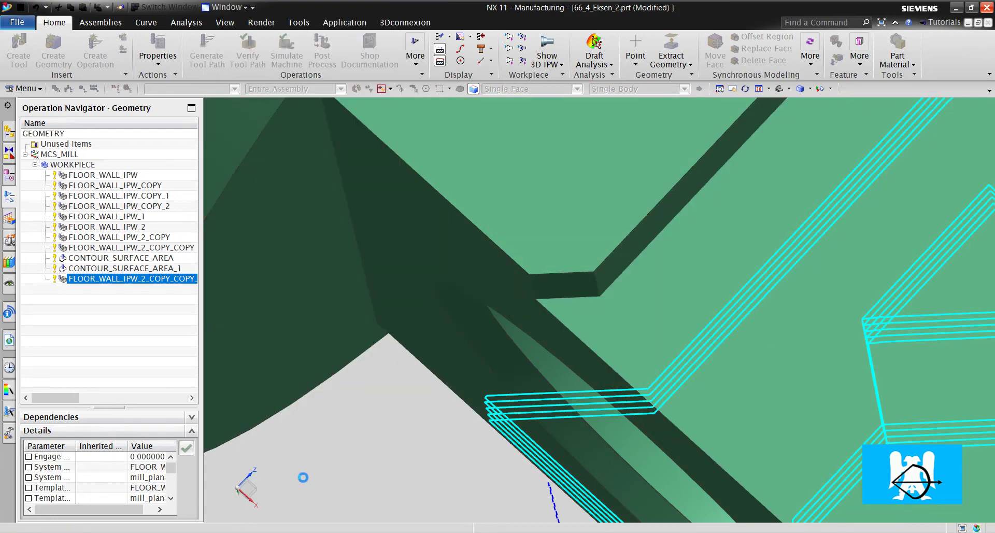
Step: Review the regenerated path around the recessed floor, simulate its material removal in 3D Dynamic and close the visualization
scroll(626, 353, up, 1)
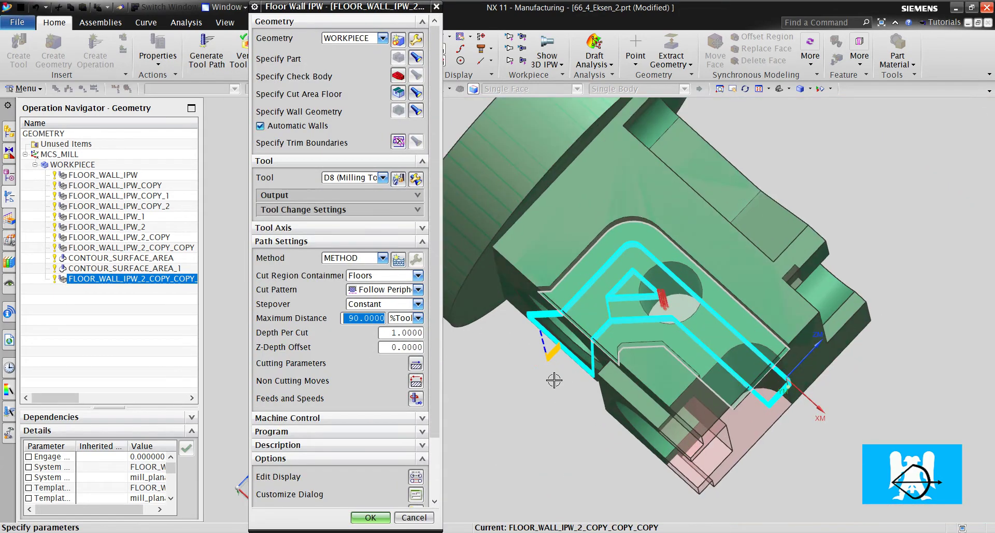
scroll(351, 401, down, 3)
click(351, 396)
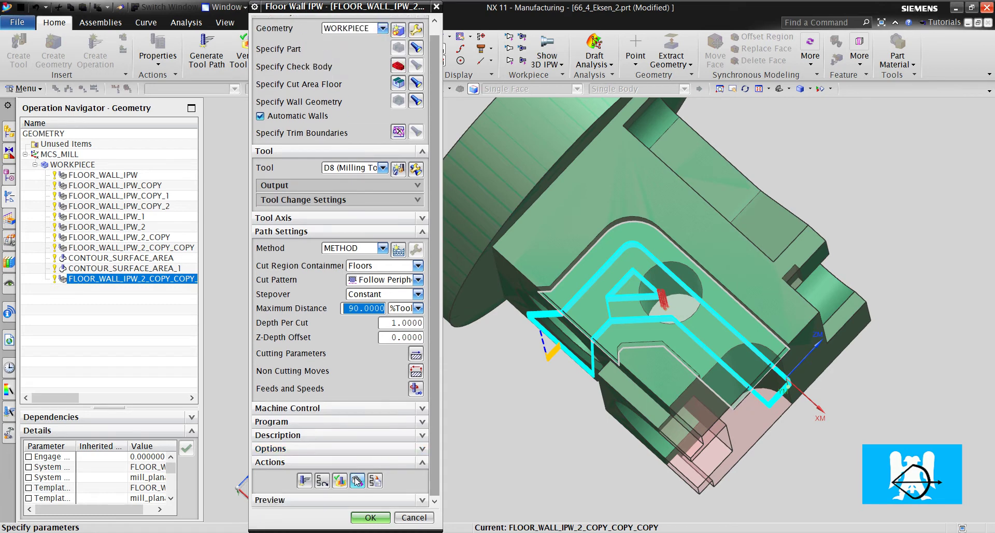
click(340, 487)
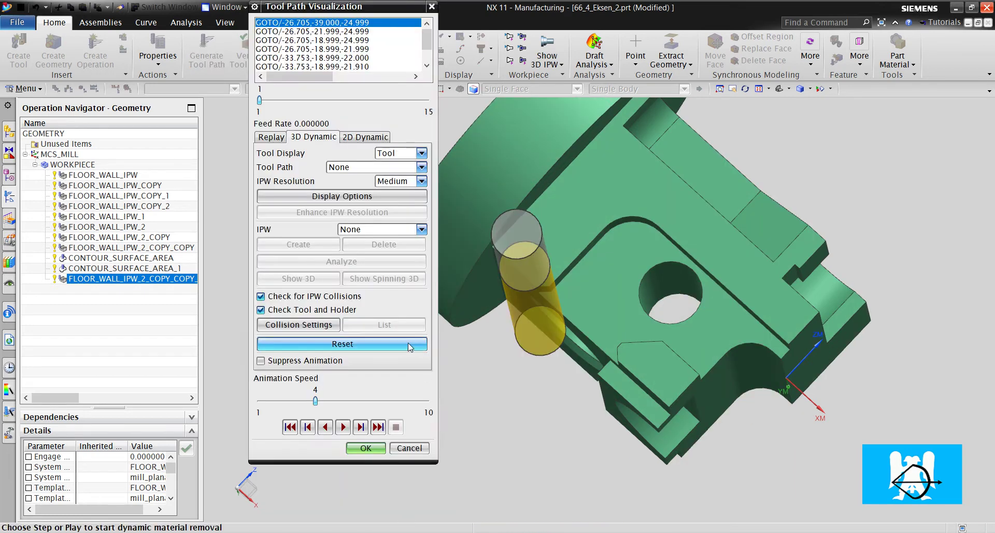
click(343, 426)
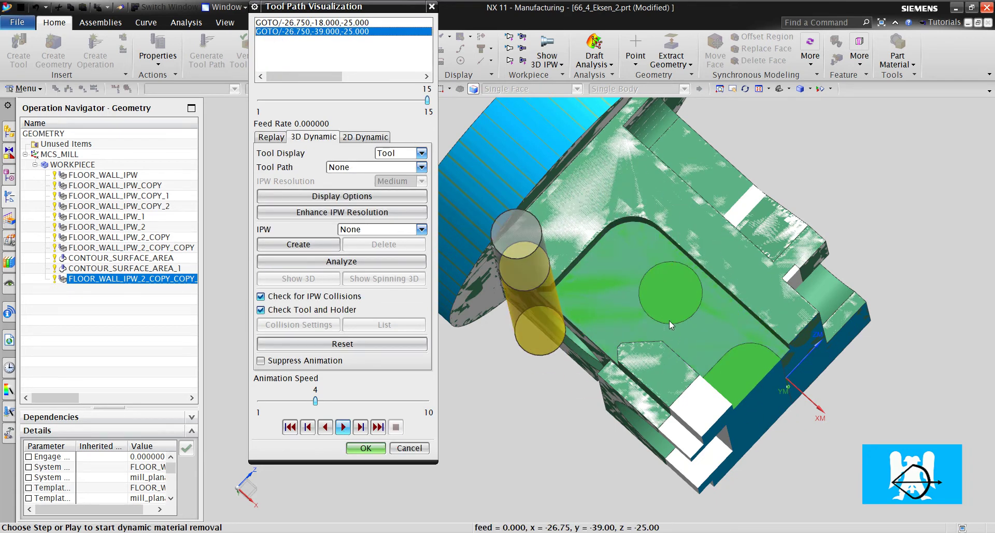
middle_click(639, 290)
Step: Inspect the recessed floor's open end and the concave groove in the end wall, and accept the Floor Wall IPW operation
scroll(678, 328, up, 4)
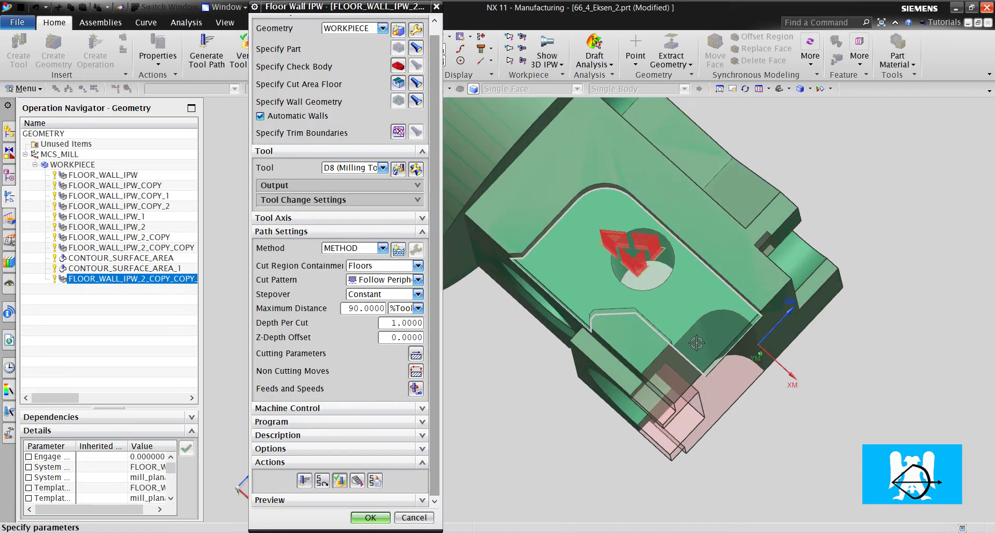
middle_drag(679, 327, 694, 251)
scroll(694, 250, up, 1)
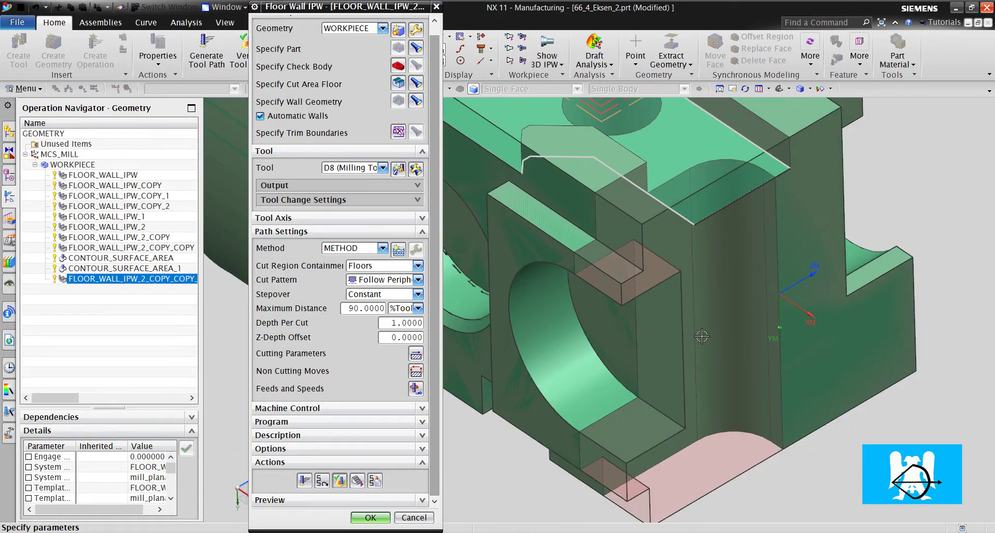
middle_drag(702, 336, 627, 287)
scroll(624, 289, up, 5)
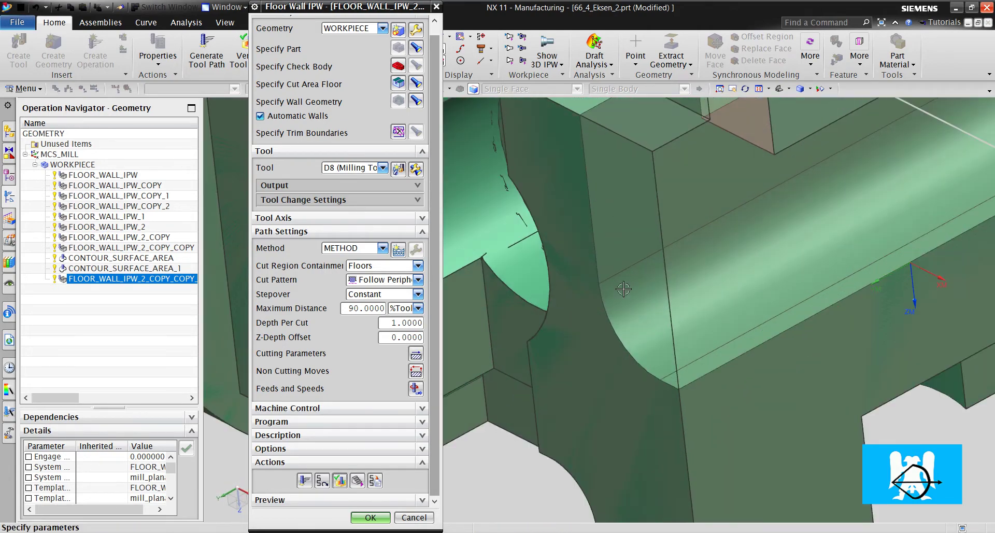
scroll(784, 254, down, 5)
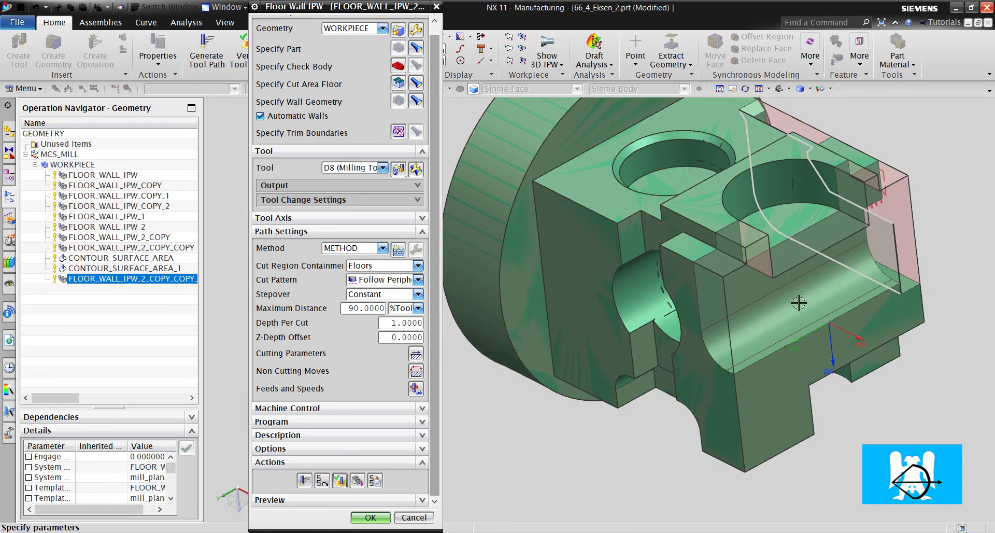
middle_drag(799, 303, 793, 270)
scroll(806, 224, up, 5)
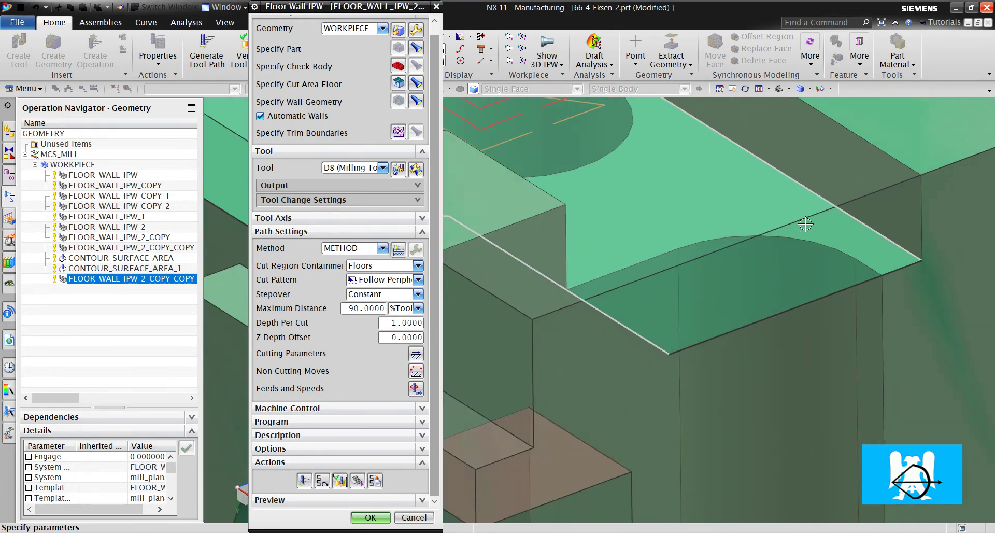
scroll(575, 243, down, 5)
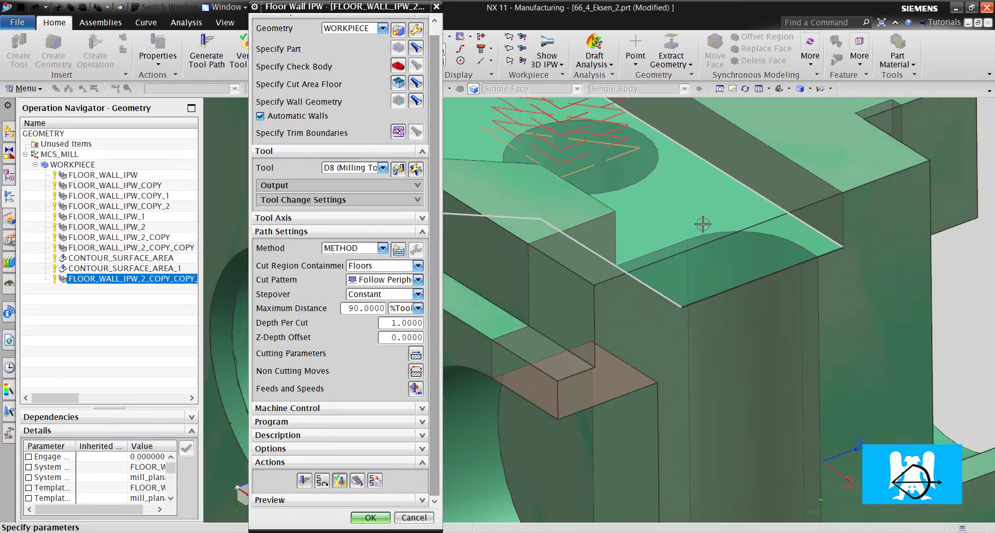
scroll(589, 300, up, 5)
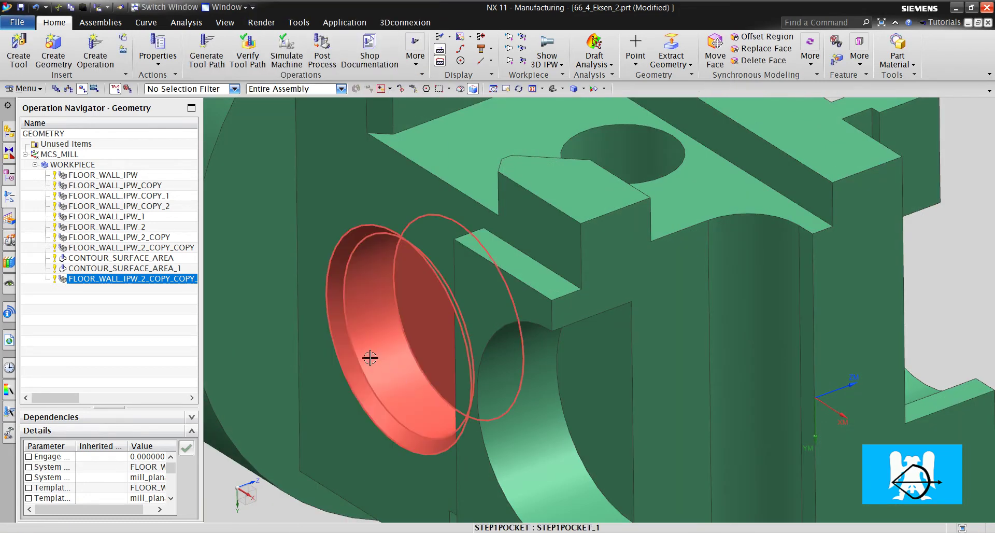
scroll(522, 285, down, 3)
scroll(620, 298, up, 5)
scroll(680, 249, down, 3)
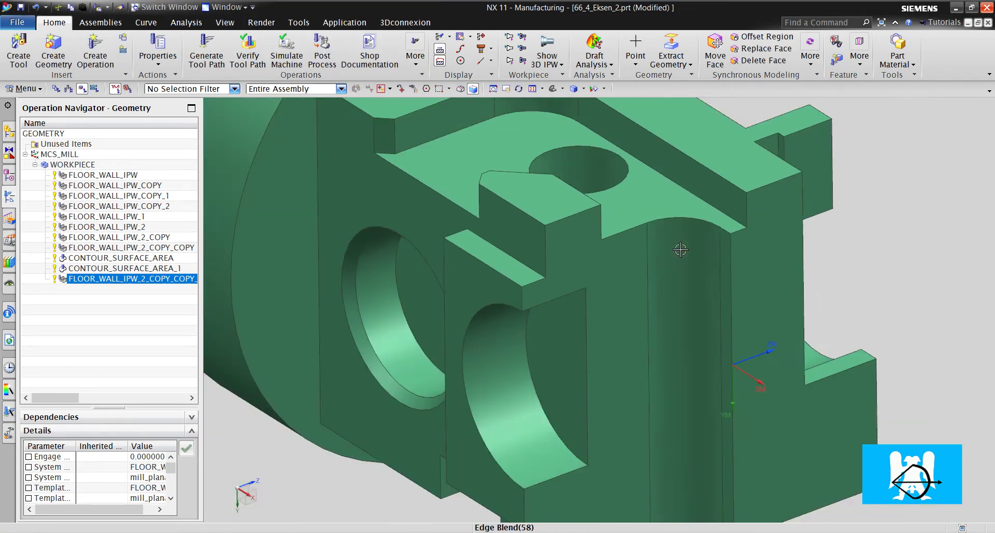
scroll(712, 247, up, 2)
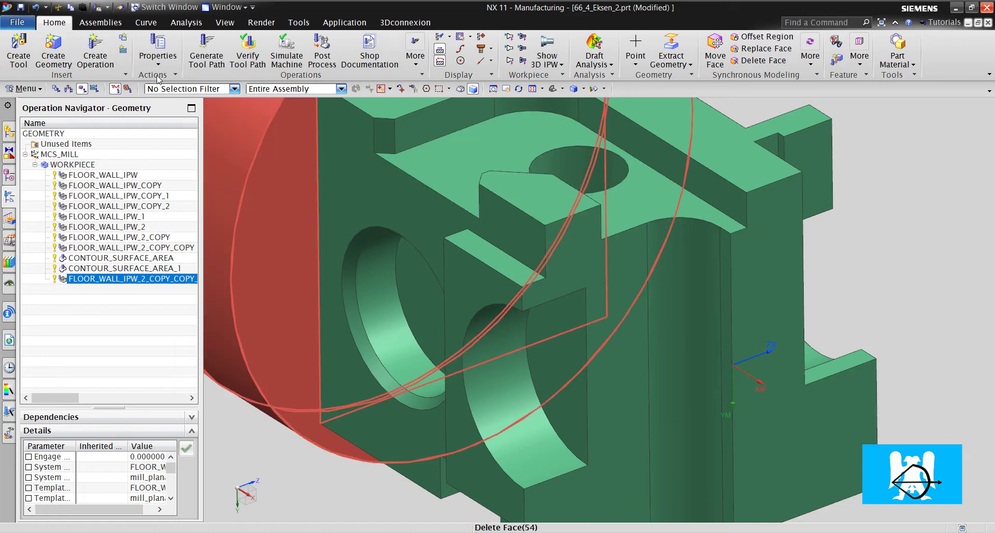
Step: Create a mill_planar FLOOR_WALL operation under WORKPIECE using the D12 milling tool
click(104, 59)
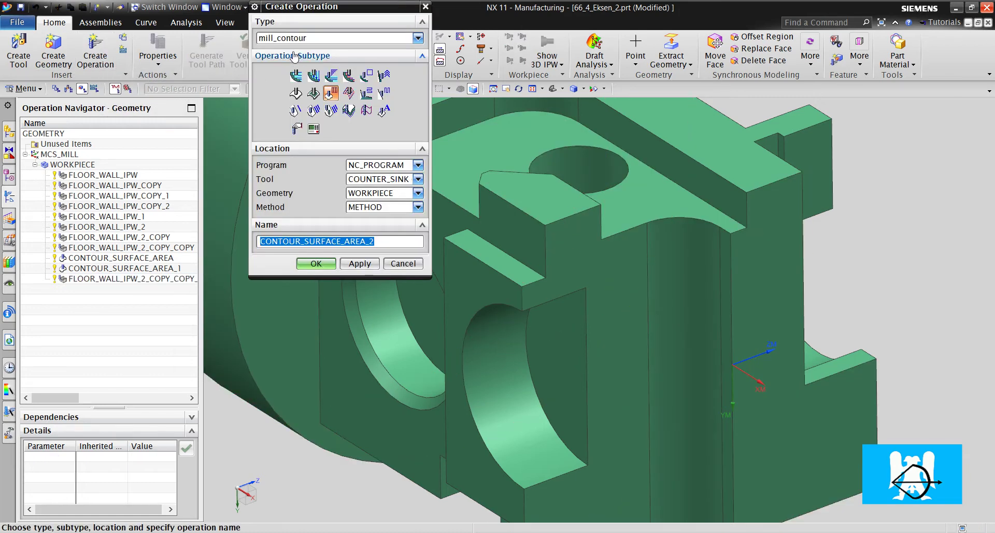
click(417, 38)
click(300, 50)
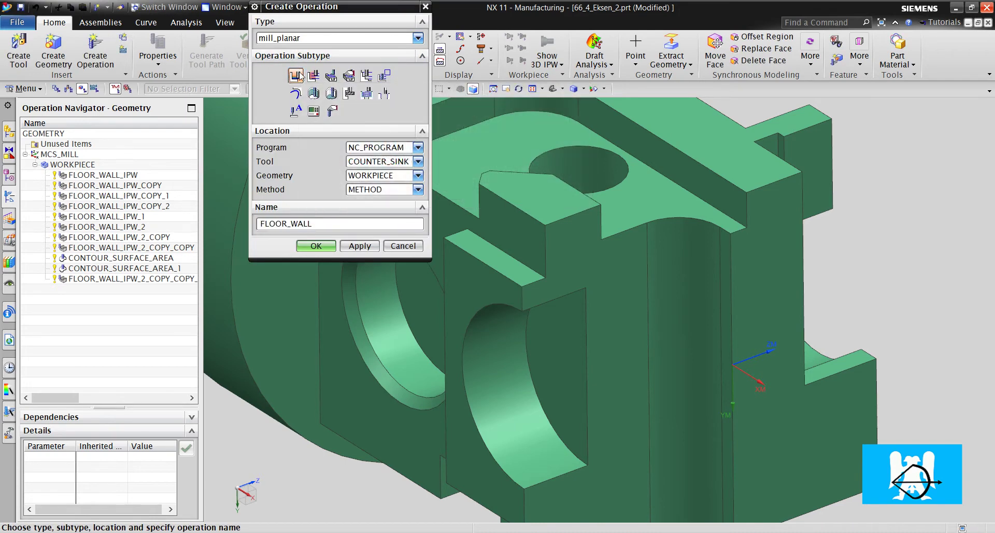
click(397, 162)
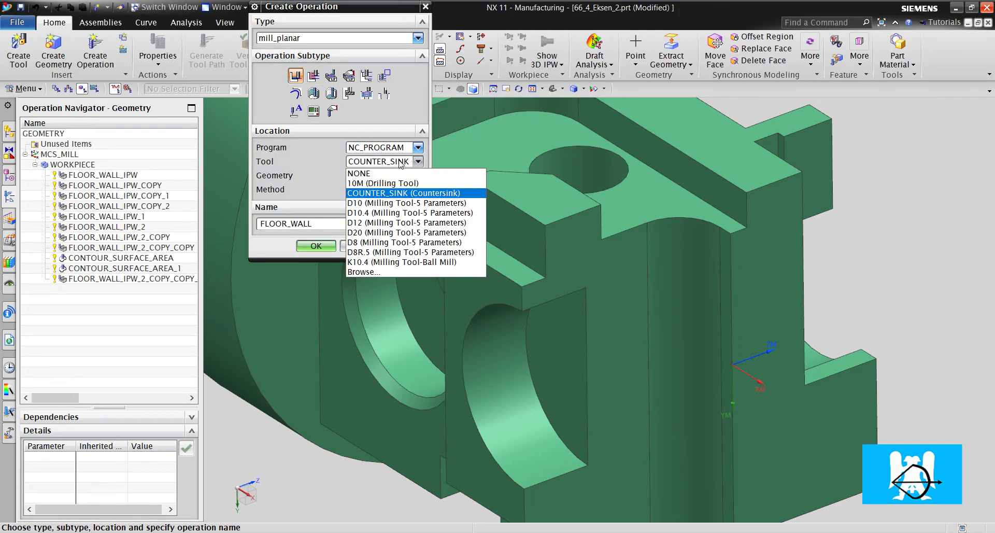
click(393, 223)
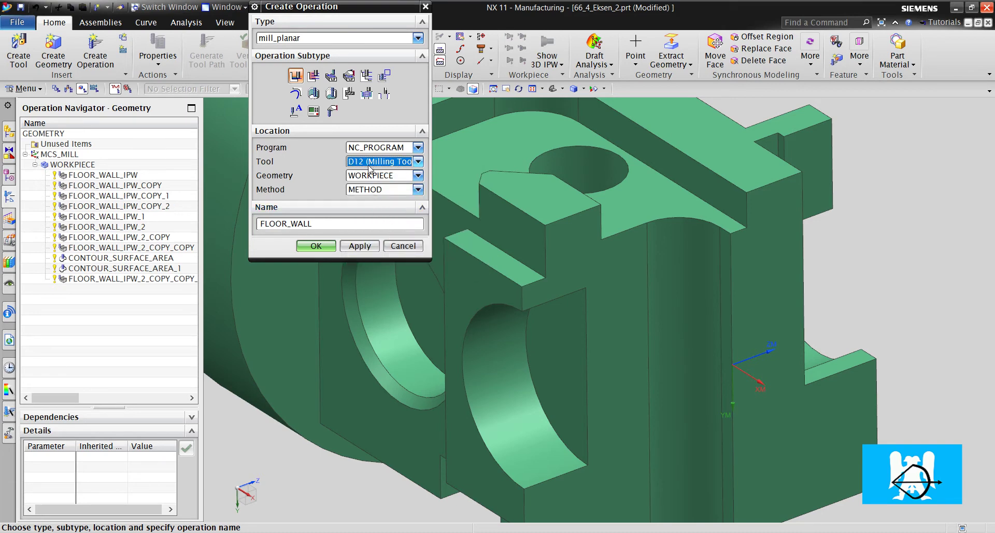
click(317, 245)
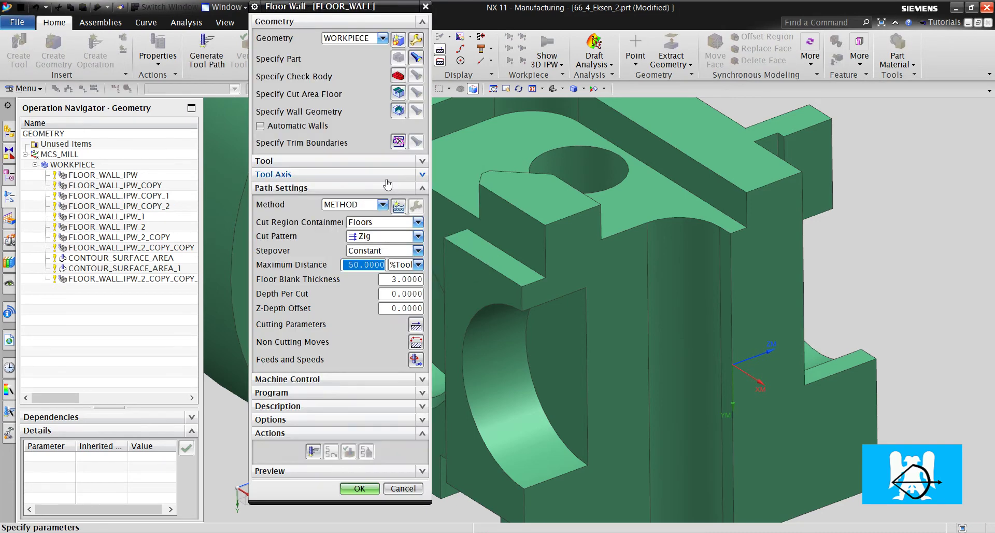
Step: Specify the flat end face, the concave groove face and the narrow strip beside it as the operation's wall geometry
click(399, 110)
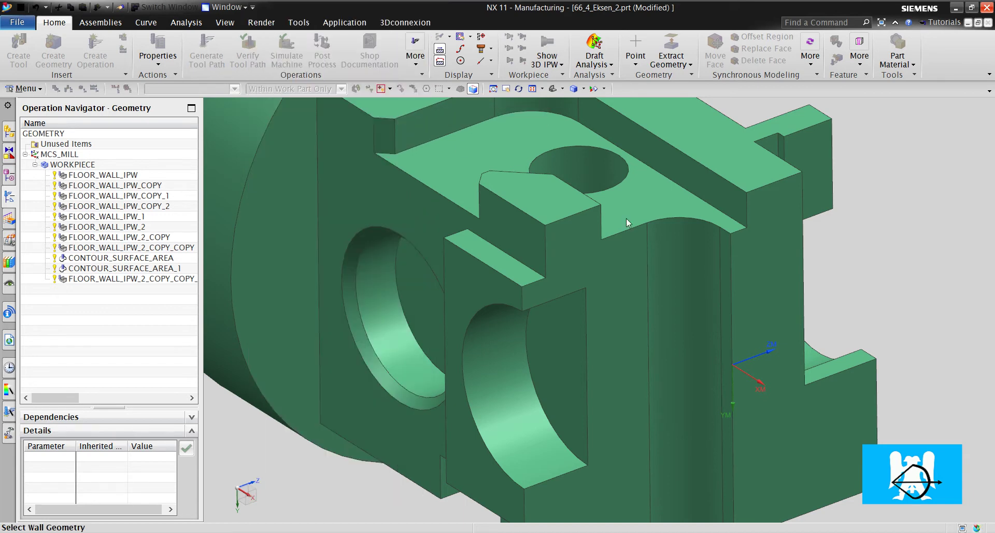
click(726, 254)
click(684, 244)
click(548, 255)
scroll(548, 255, down, 3)
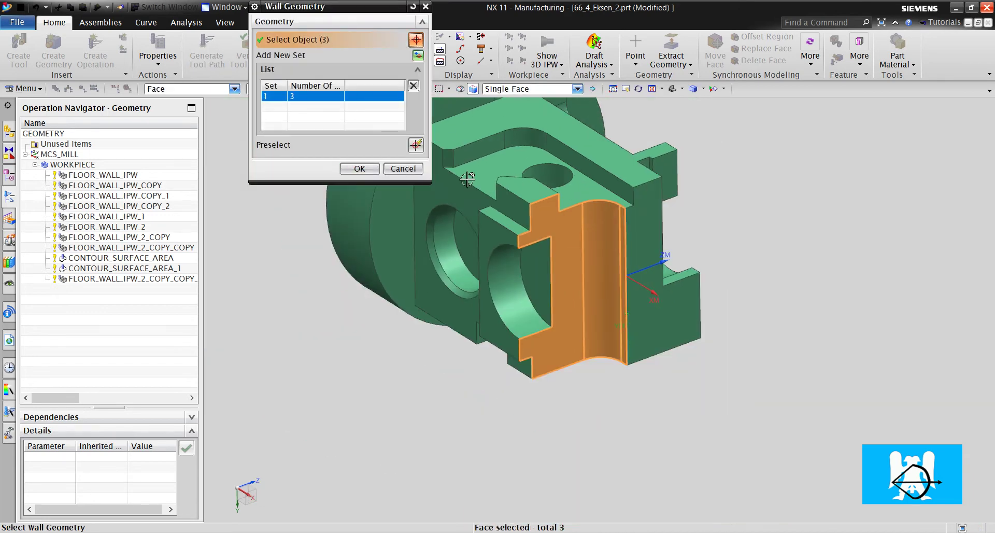
click(360, 168)
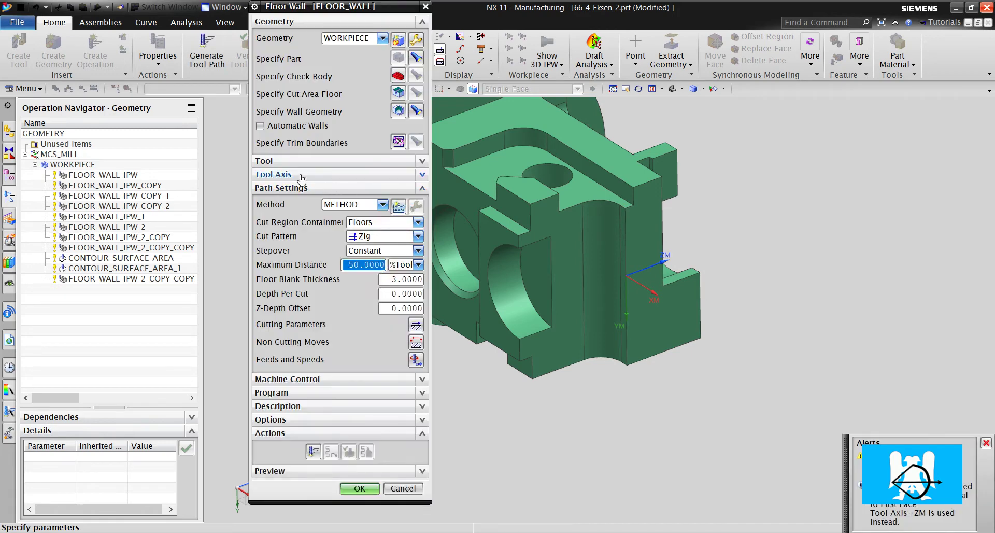
Step: Set the tool axis to a specified vector normal to the raised flat face above the recessed floor
click(301, 174)
click(418, 190)
click(376, 210)
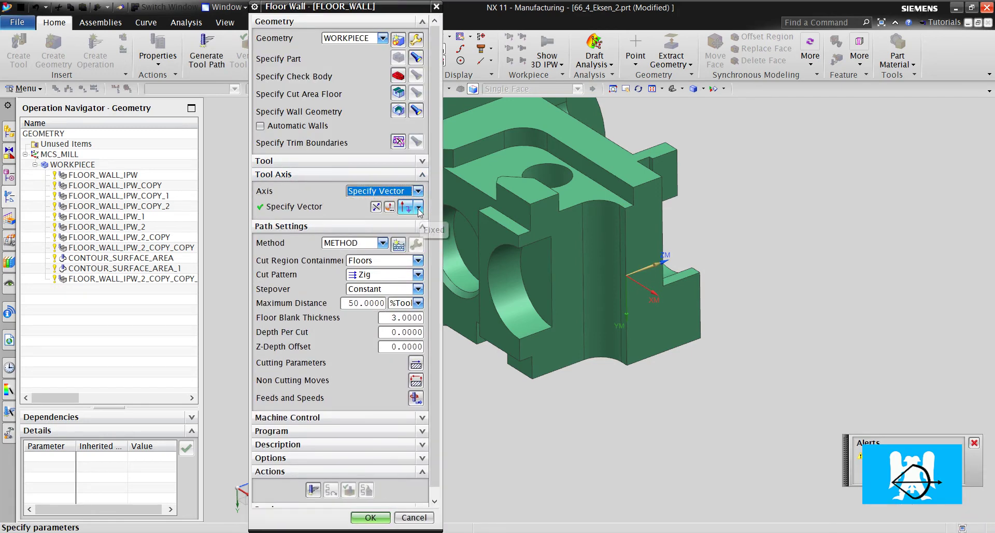
click(418, 207)
click(407, 227)
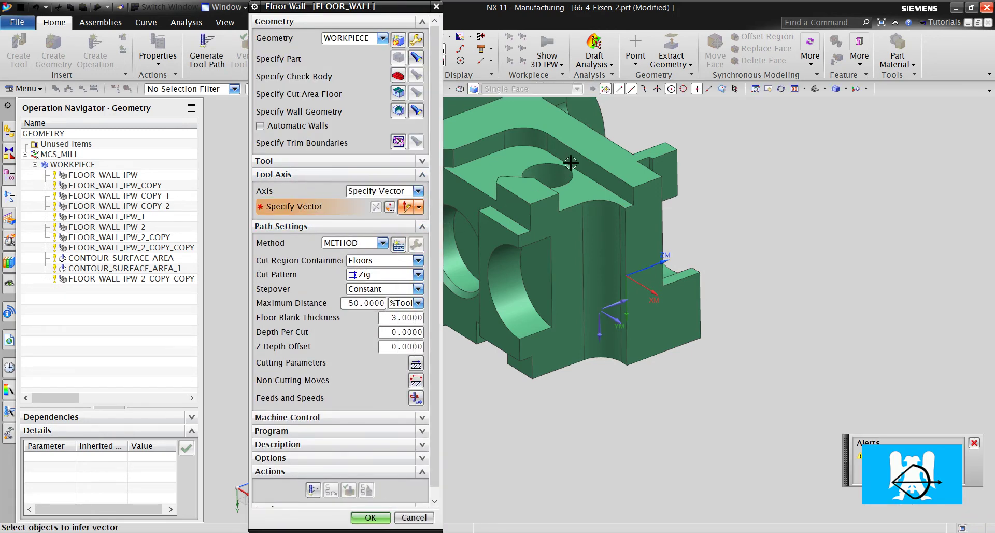
click(571, 163)
scroll(567, 214, down, 3)
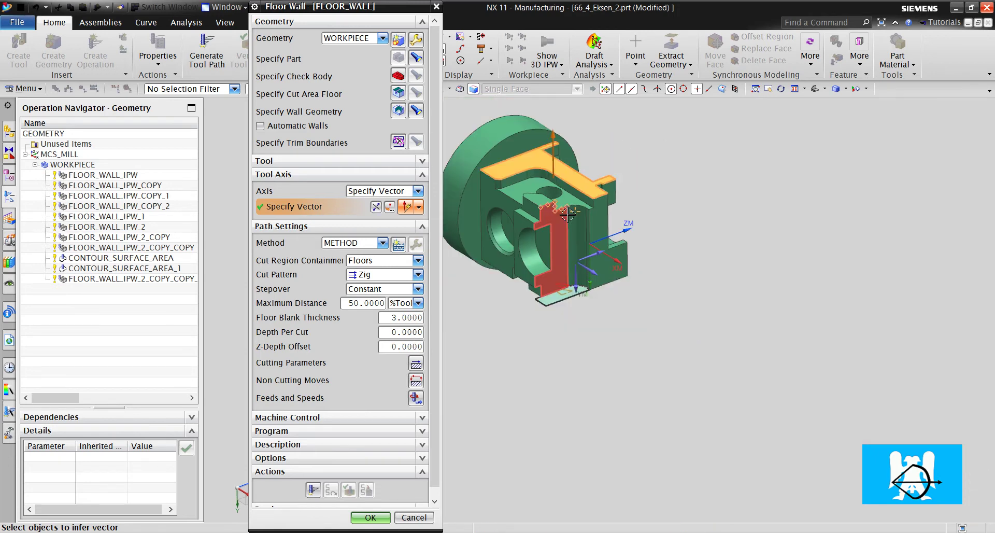
scroll(567, 214, up, 5)
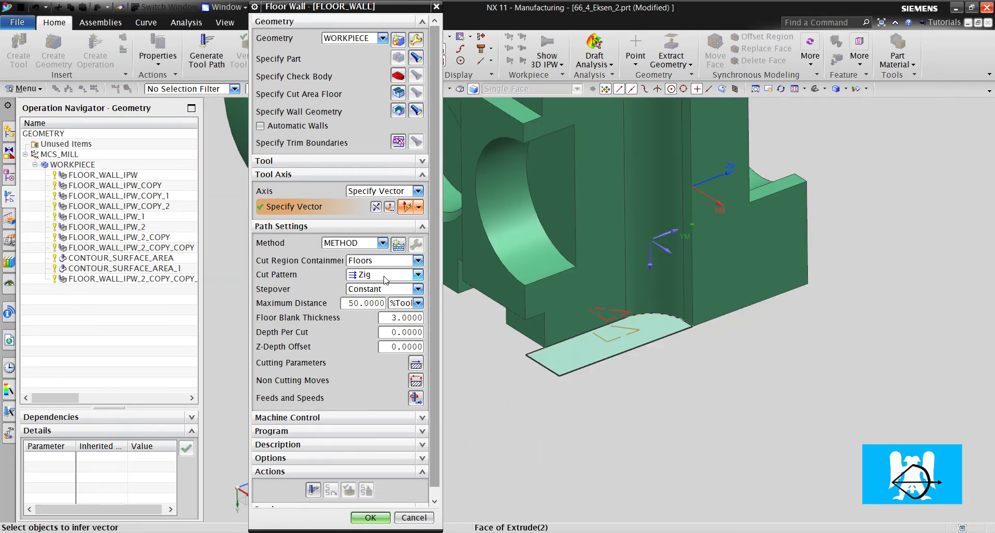
Step: Set the cut pattern to Profile and open the Z-depth offset for editing
click(384, 274)
click(384, 308)
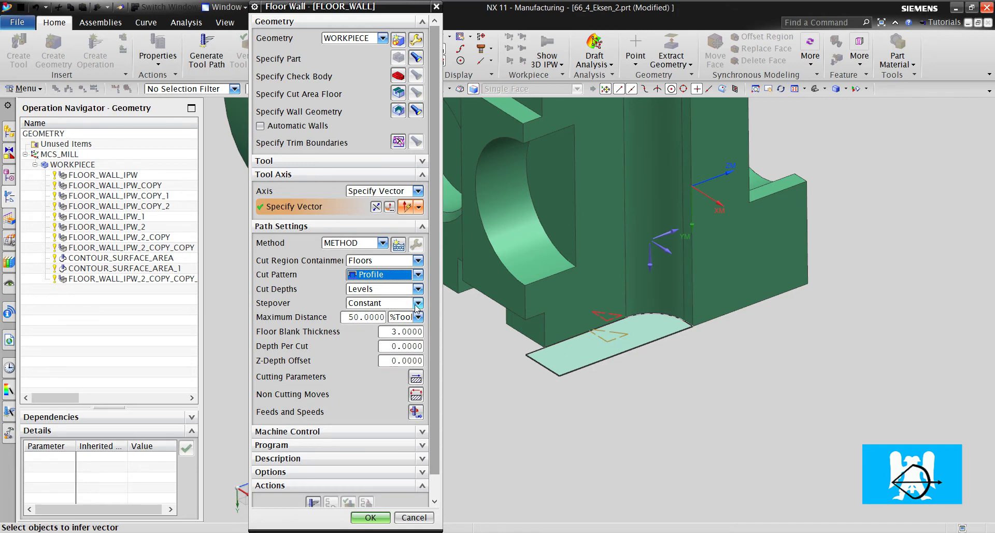
click(405, 360)
scroll(633, 279, down, 3)
scroll(634, 280, up, 2)
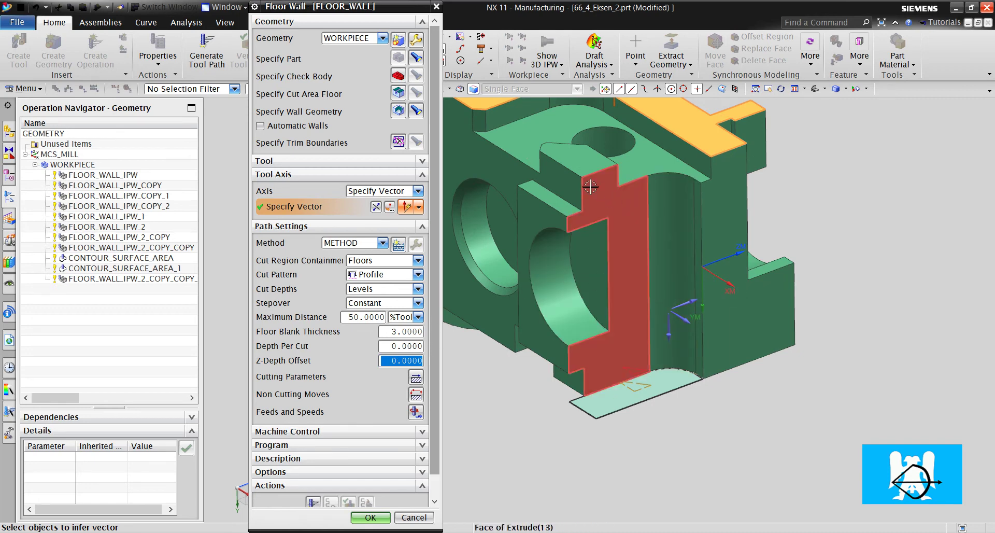
Step: Measure the lengths of the concave groove's long vertical edge and the short step edge above the end face
click(186, 23)
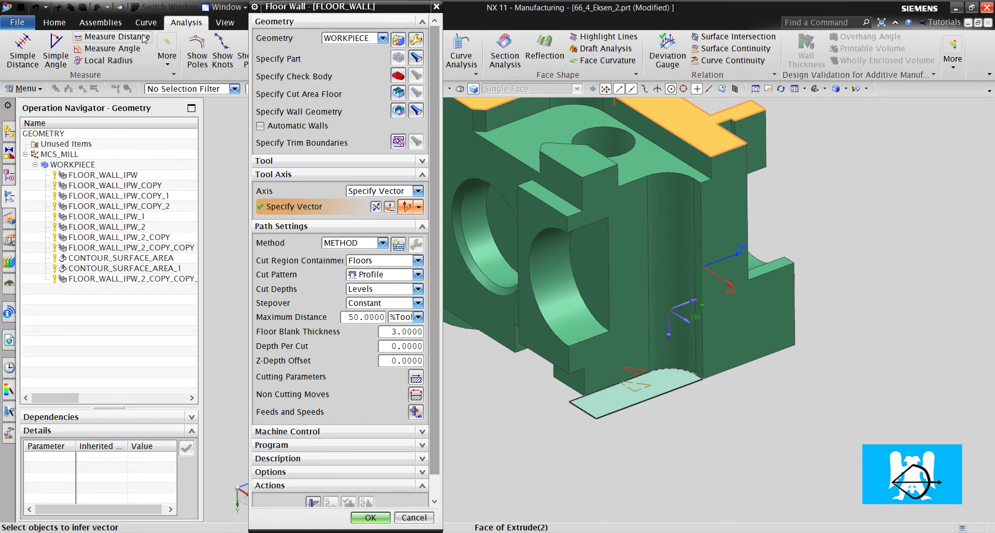
click(112, 37)
click(294, 39)
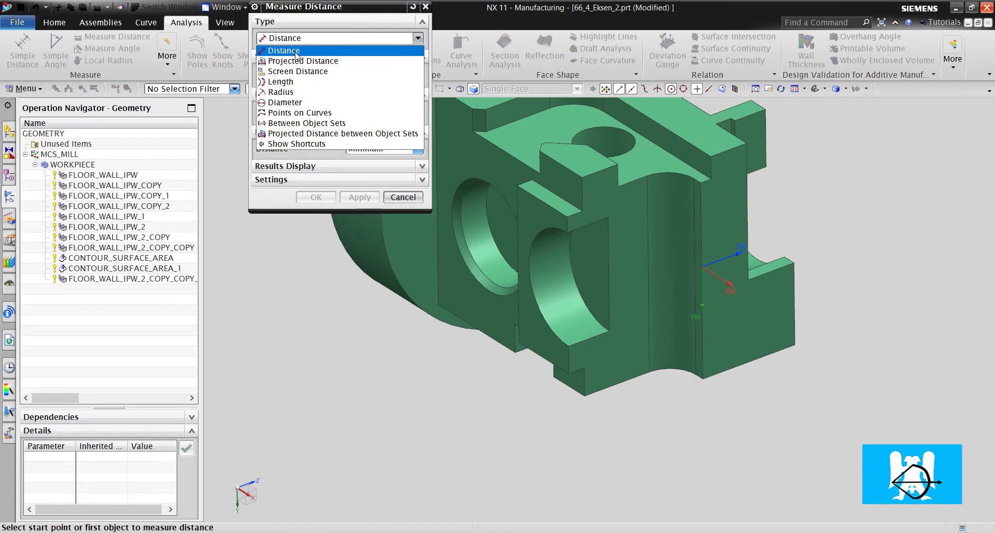
click(298, 81)
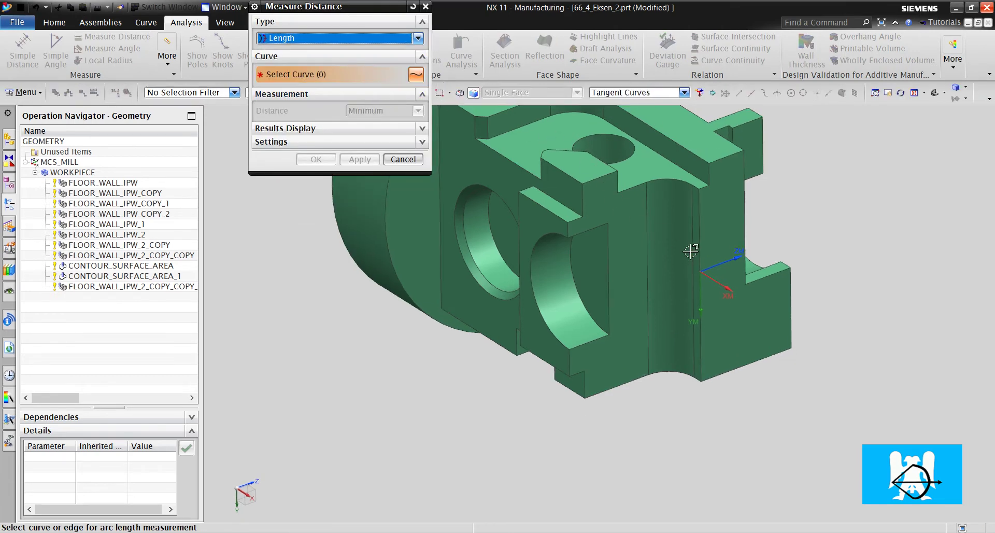
click(695, 252)
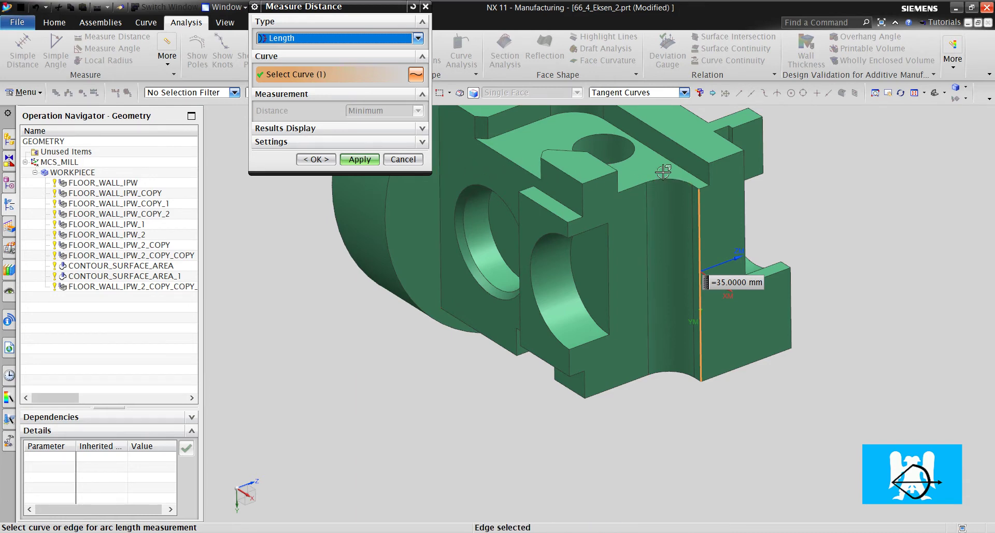
scroll(598, 163, up, 3)
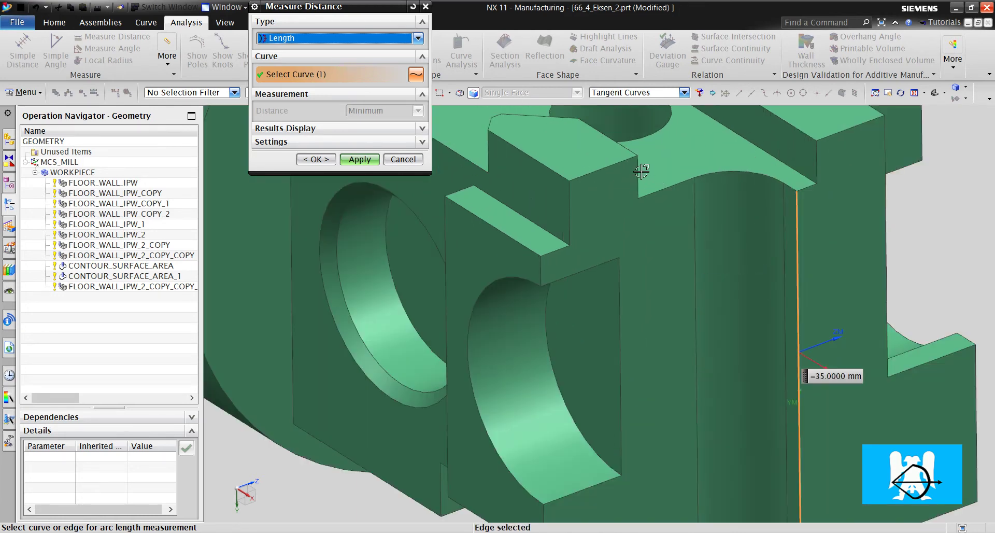
click(641, 174)
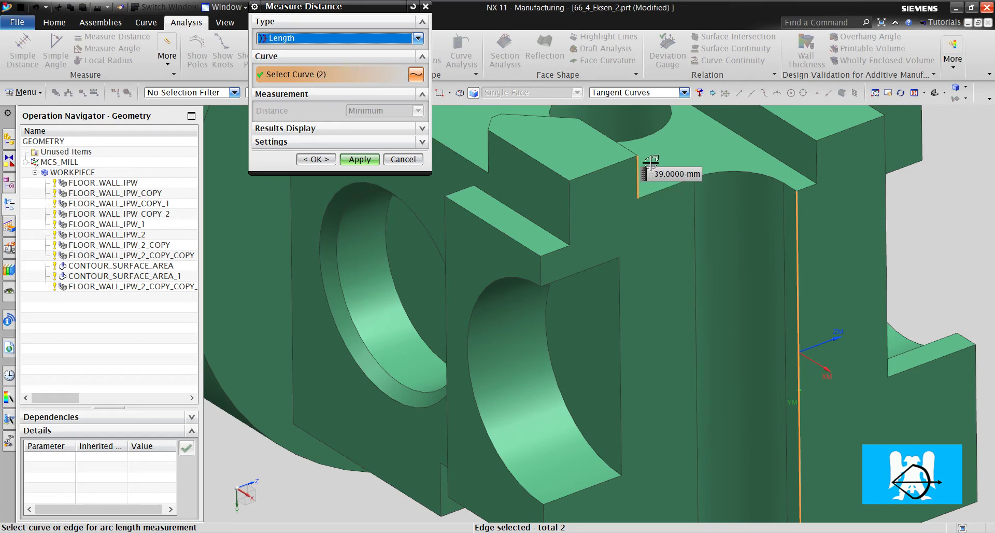
scroll(648, 166, down, 4)
click(403, 159)
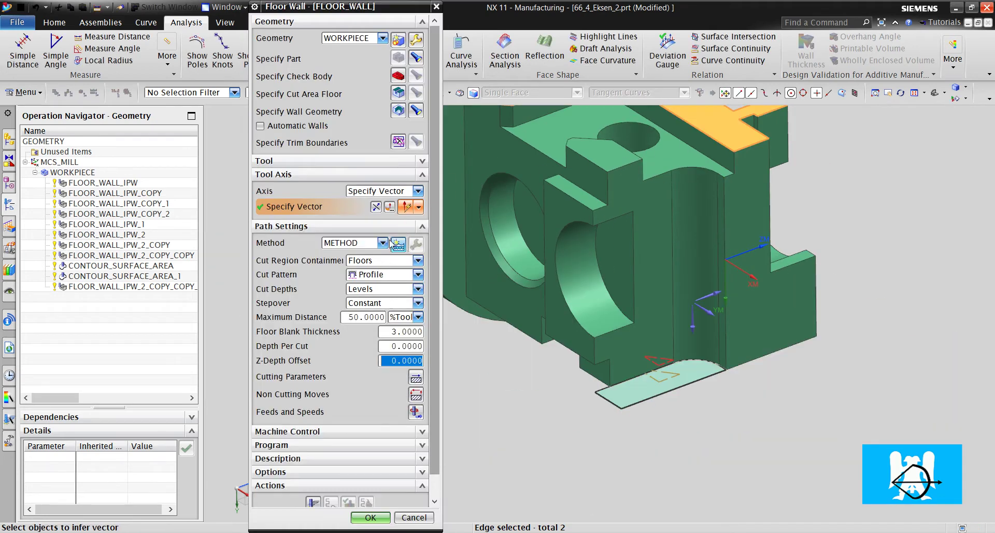
Step: Set the operation's Z-depth offset to -18 and the floor blank thickness to 40
click(394, 345)
click(410, 361)
text(-18)
key(Return)
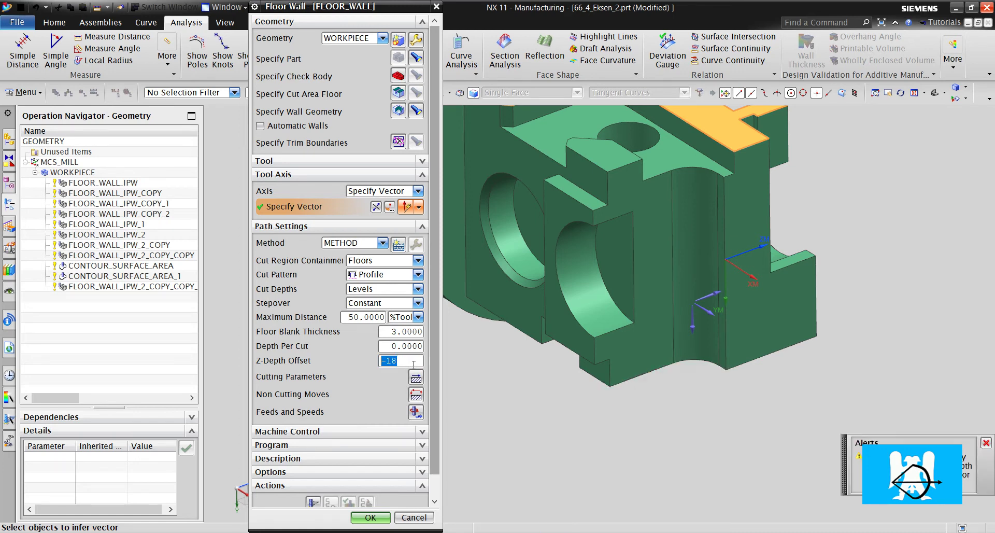
click(408, 332)
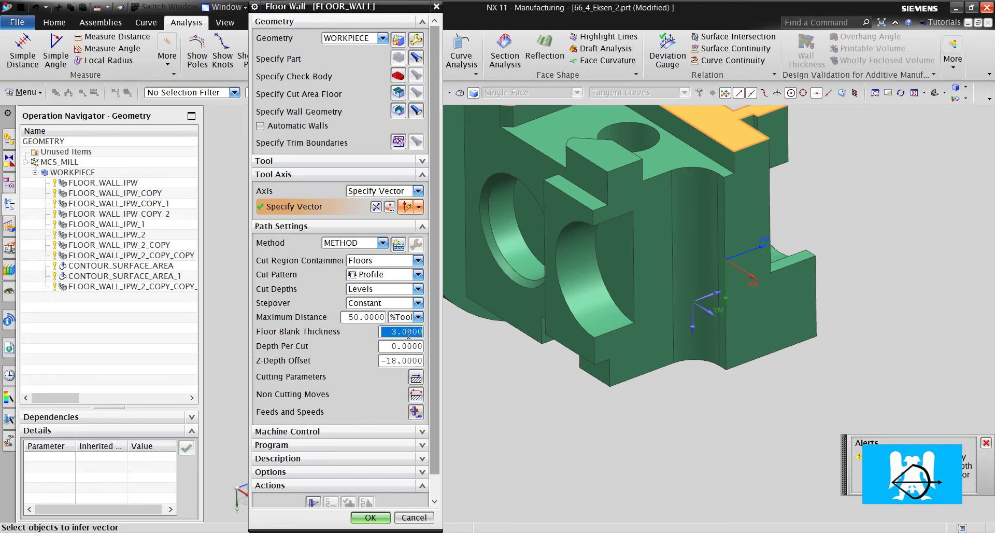
text(40)
key(Return)
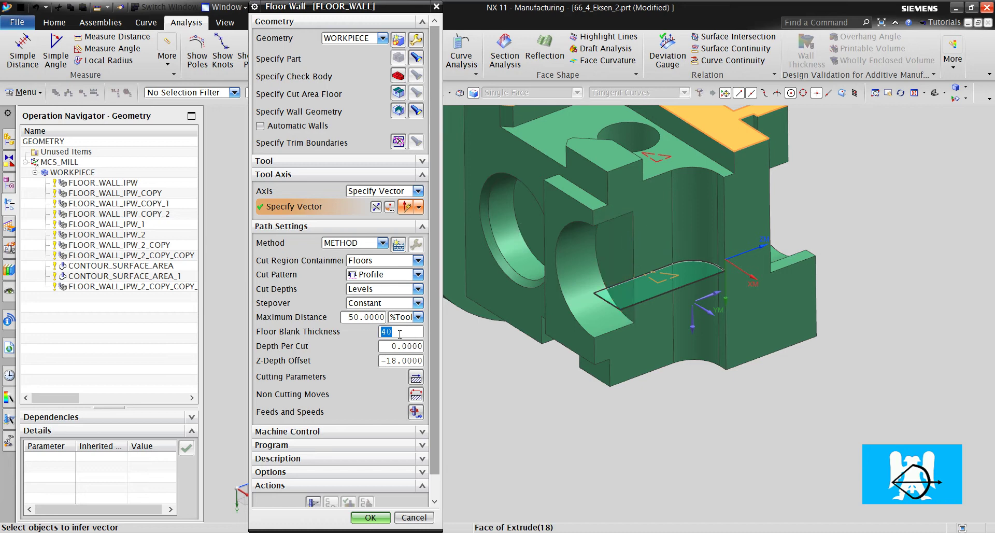
Step: Inspect the offset cut area on the grooved end wall and generate the Floor Wall tool path
scroll(551, 301, up, 3)
scroll(733, 219, down, 2)
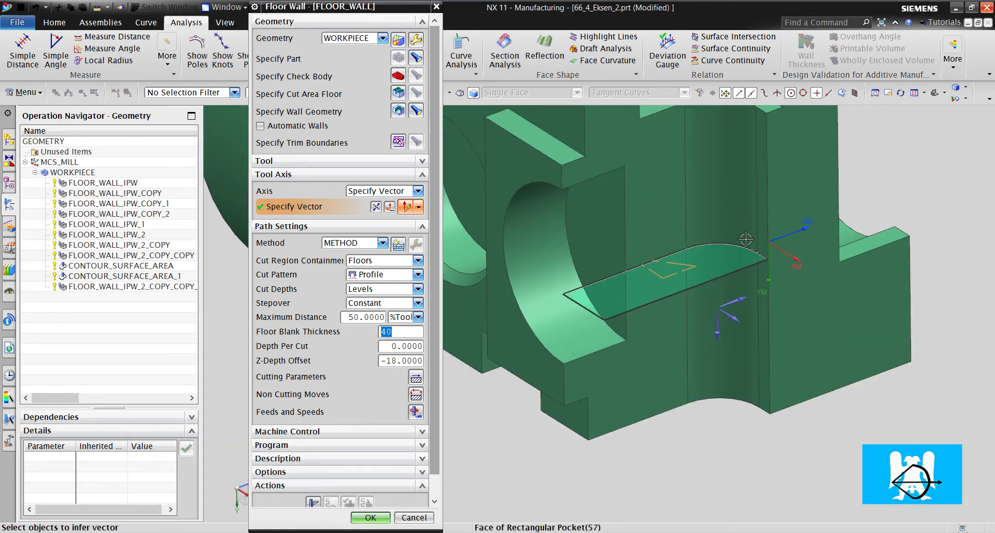
mouse_move(733, 220)
middle_down()
mouse_move(715, 226)
mouse_move(734, 224)
middle_up()
scroll(734, 224, up, 2)
scroll(725, 207, down, 4)
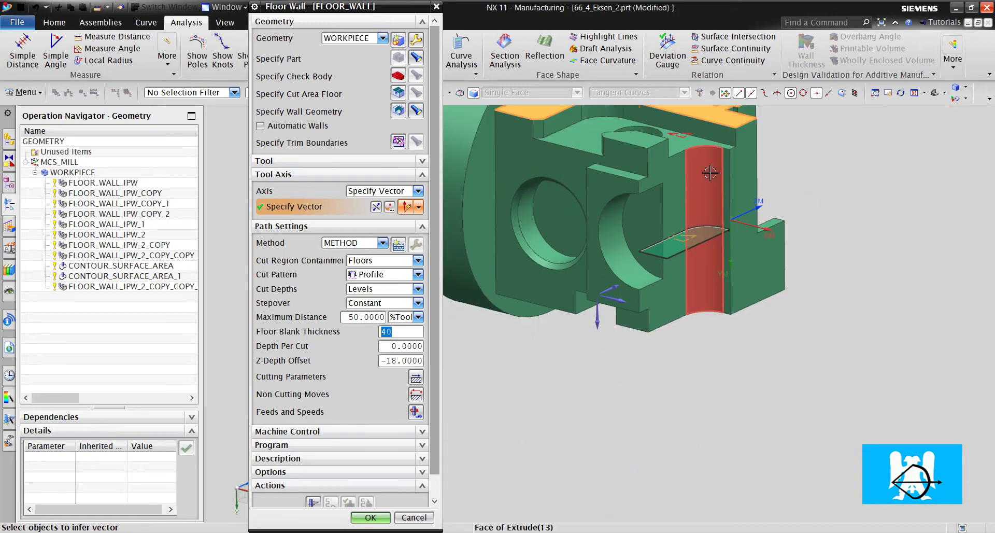
scroll(674, 166, up, 3)
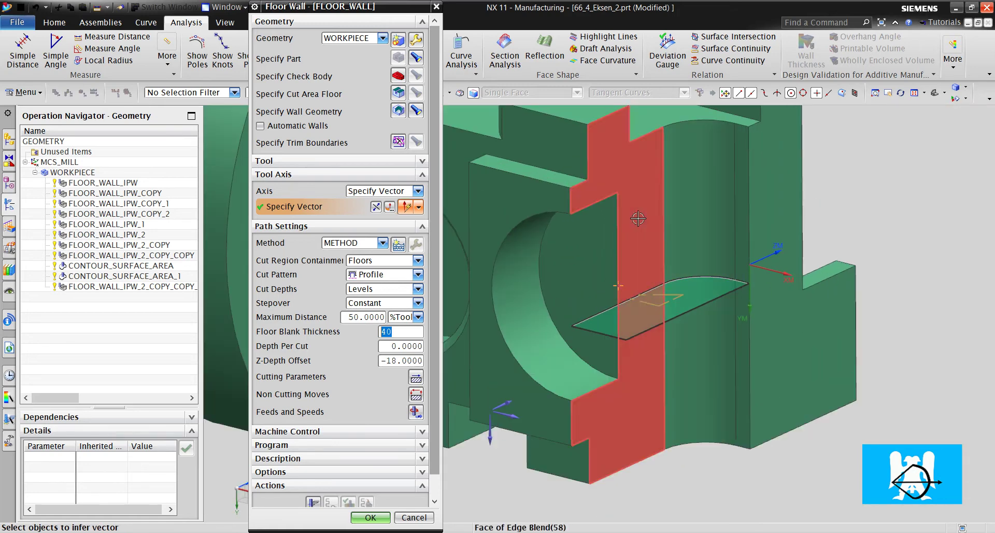
scroll(648, 265, down, 2)
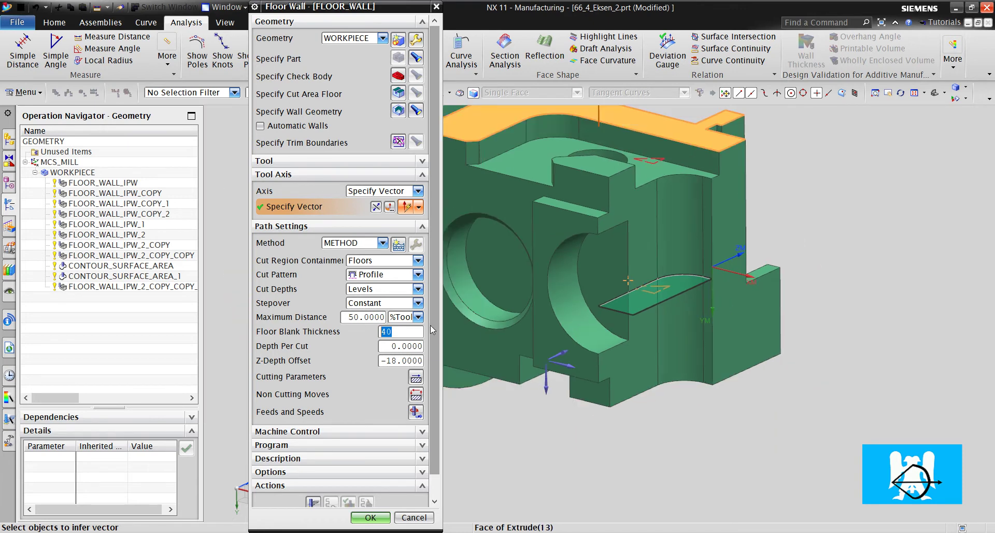
click(313, 501)
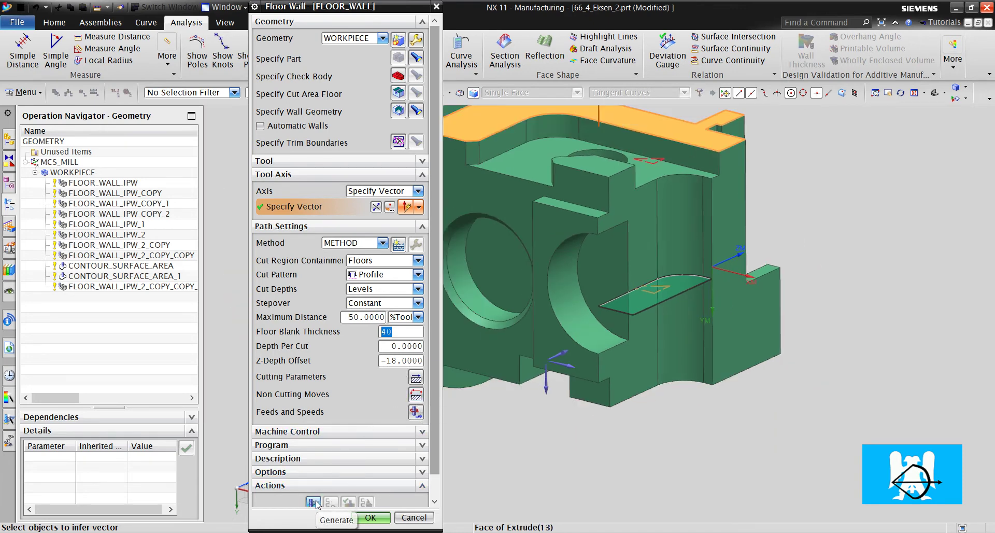
click(370, 517)
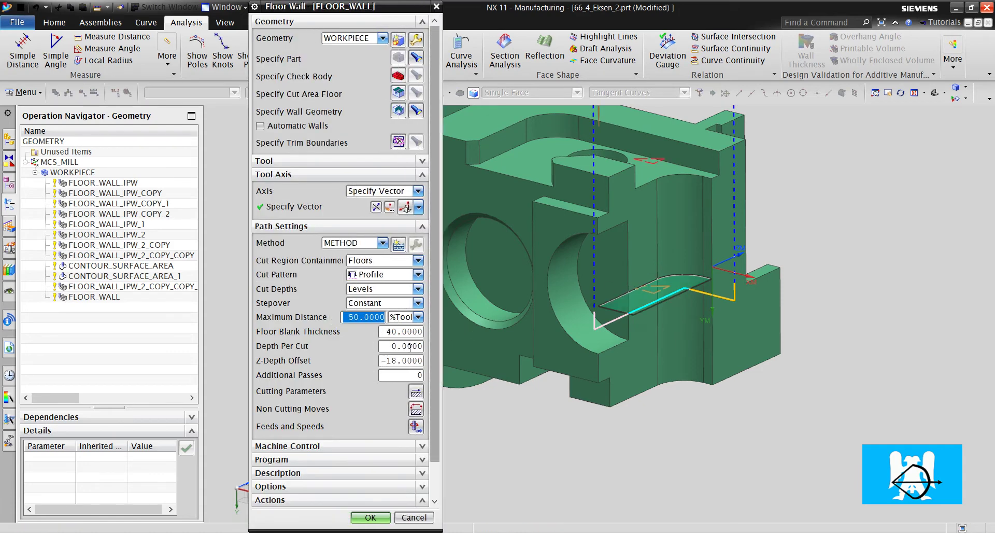
Step: Set the depth per cut to 1 and regenerate the tool path
double_click(409, 346)
text(1)
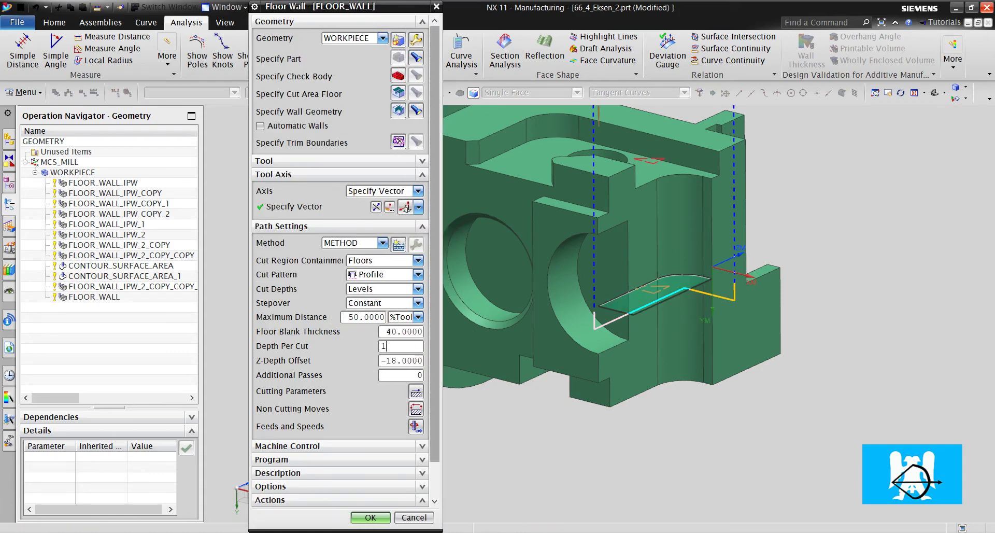
scroll(324, 390, down, 3)
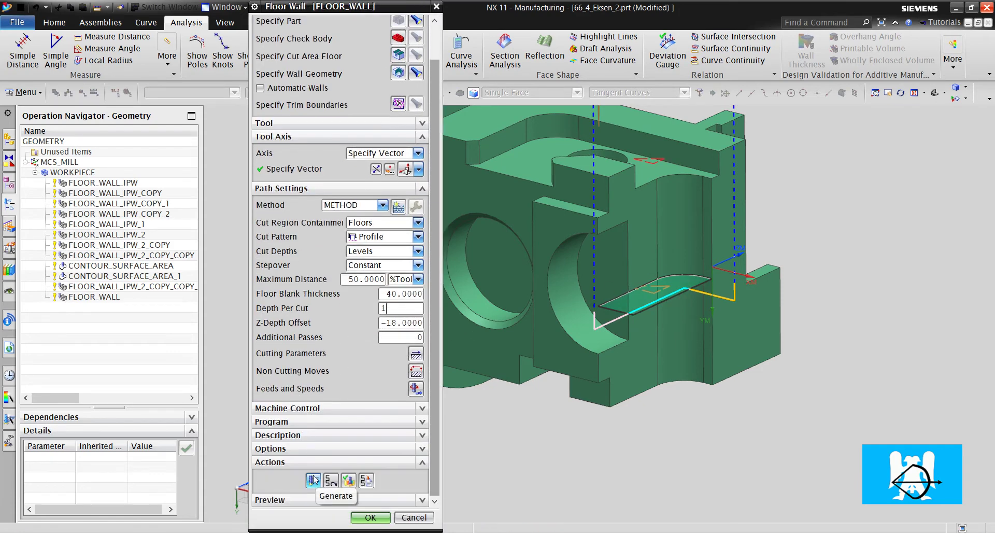
click(314, 481)
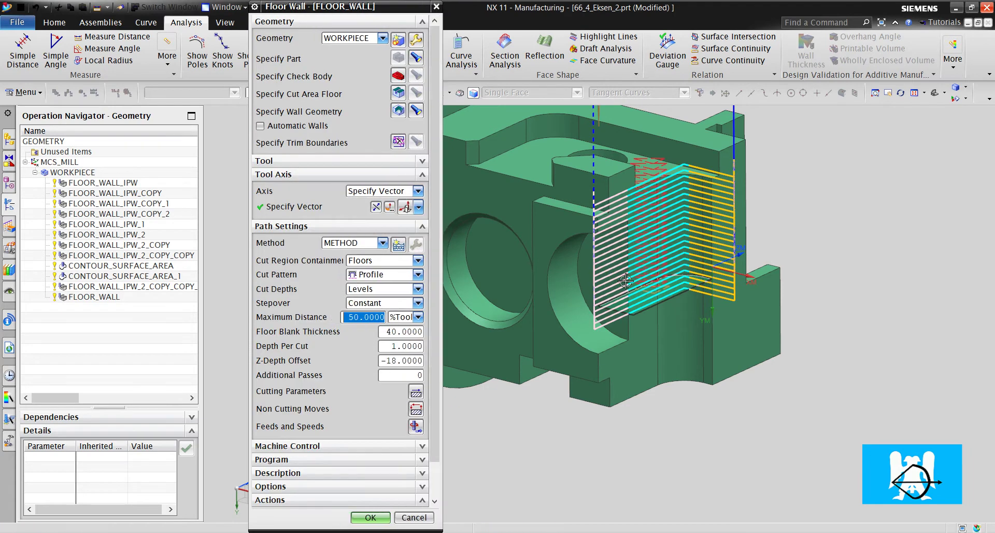
Step: Verify the multi-level tool path by playing its replay animation
scroll(356, 455, down, 3)
click(350, 481)
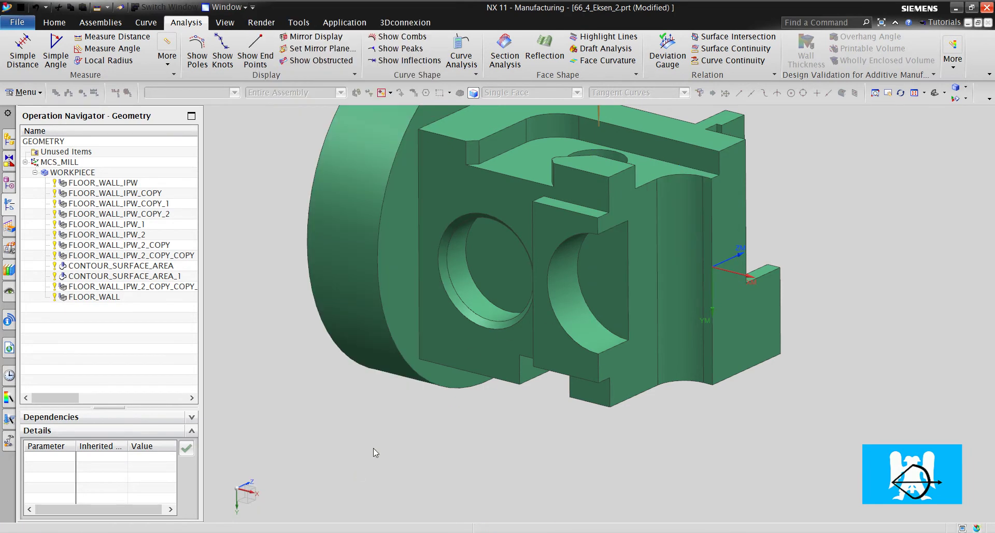
click(271, 137)
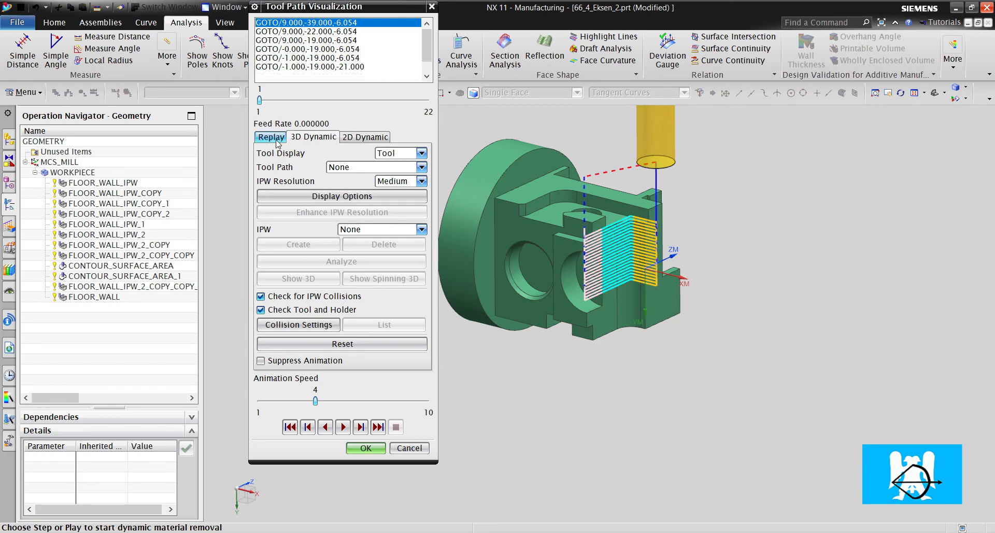
click(343, 426)
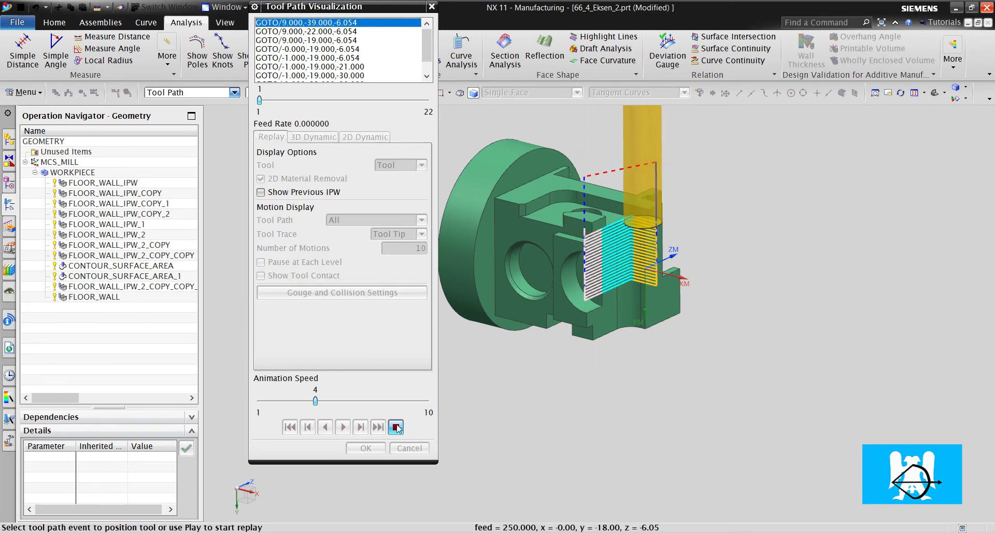
click(376, 447)
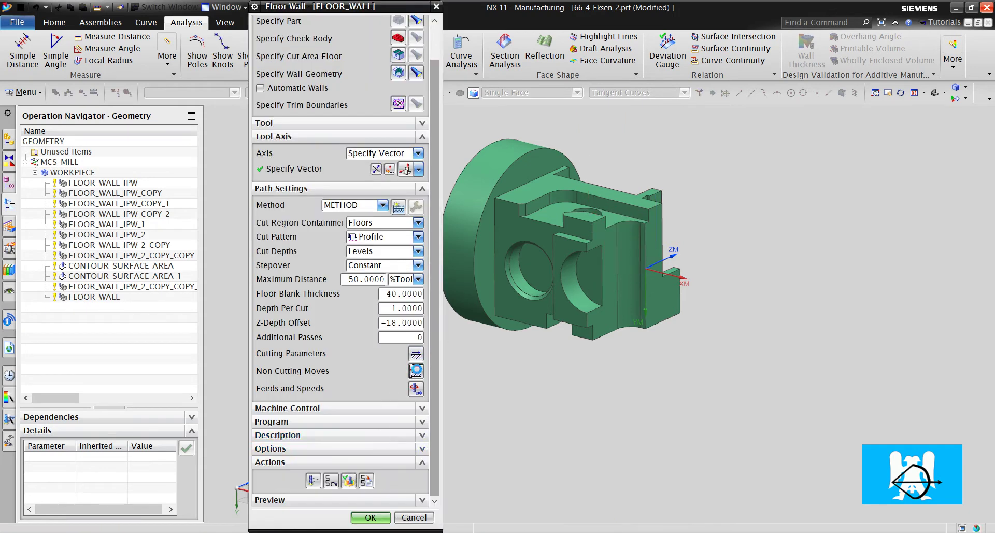
Step: Set the non-cutting transfer type to Direct/Previous Plane backup both between regions and within regions
middle_click(396, 273)
click(357, 92)
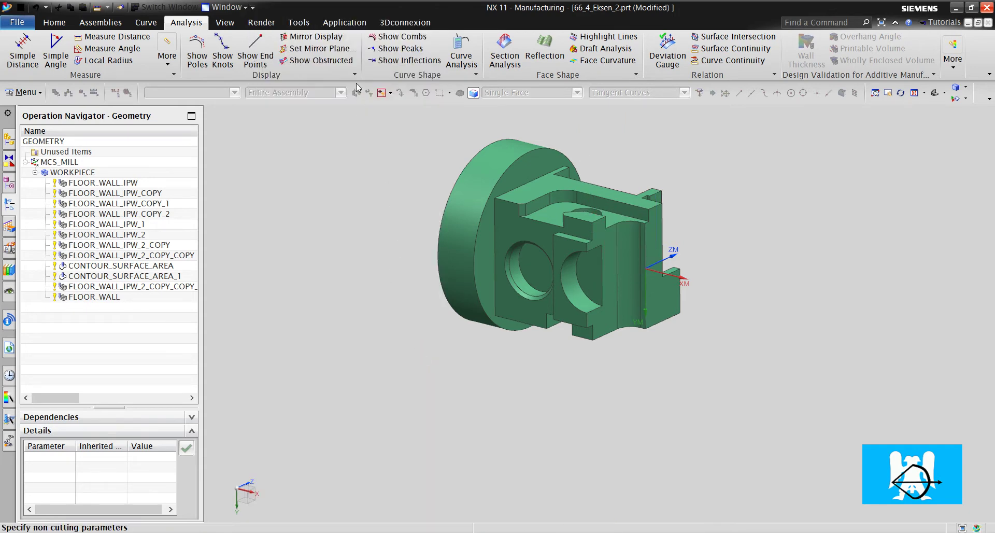
click(295, 35)
click(389, 119)
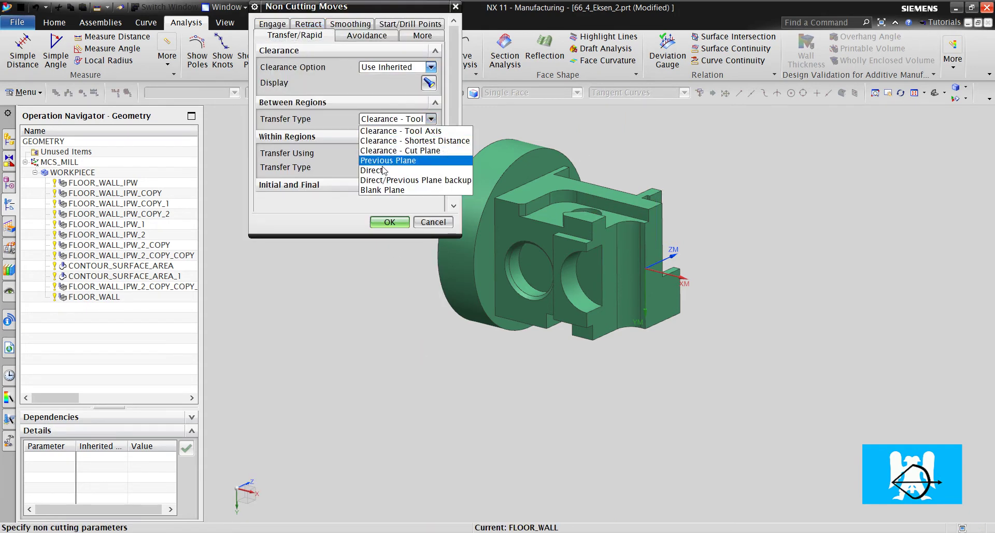
click(386, 176)
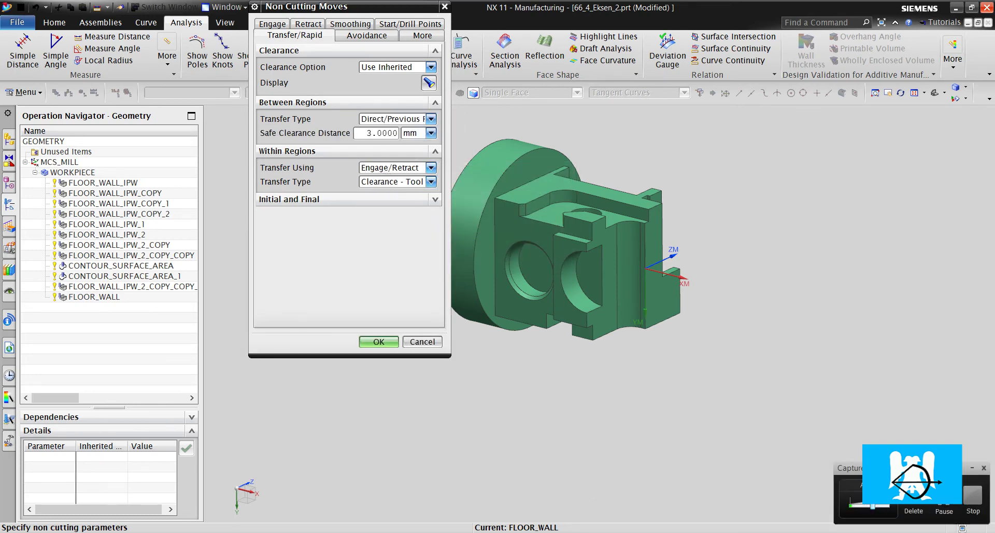
scroll(861, 358, up, 2)
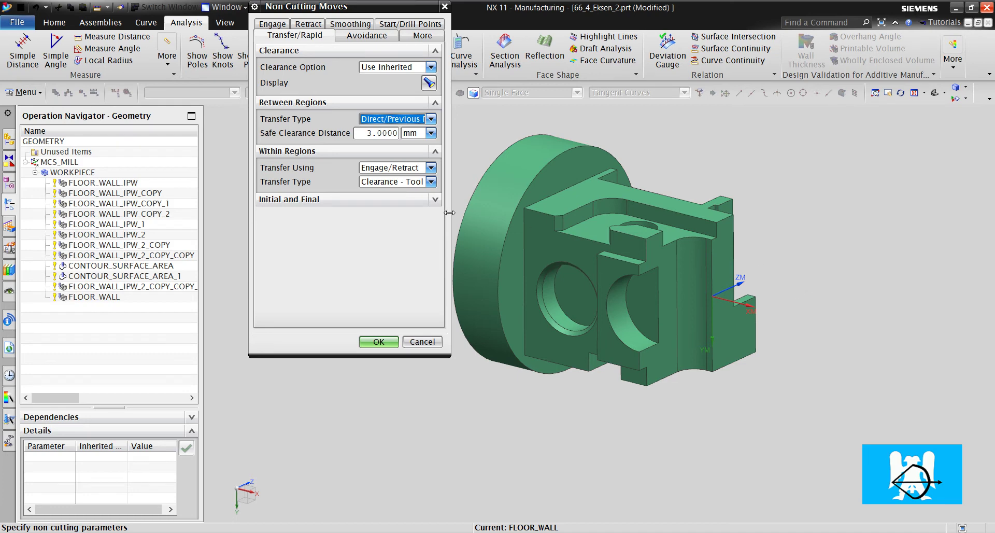
click(390, 181)
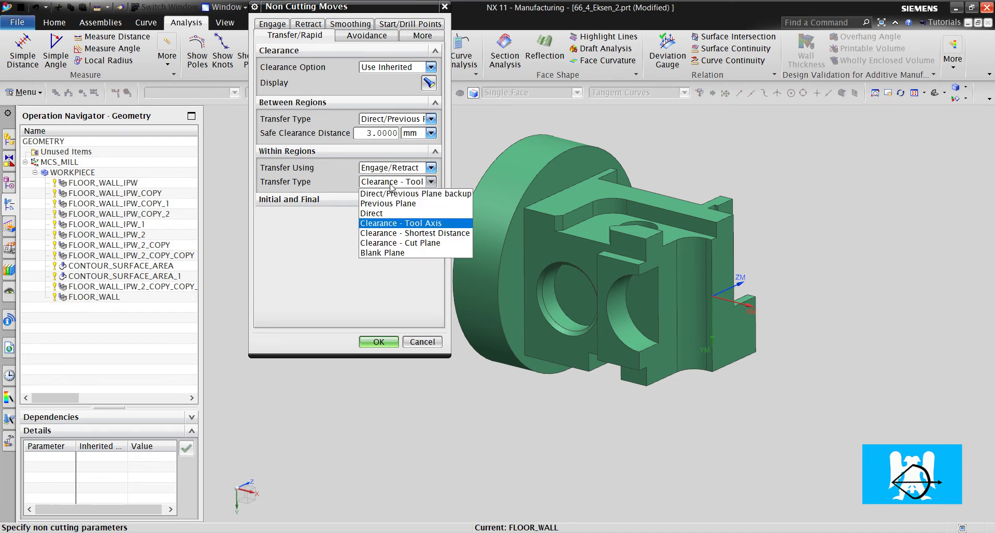
click(393, 191)
click(378, 341)
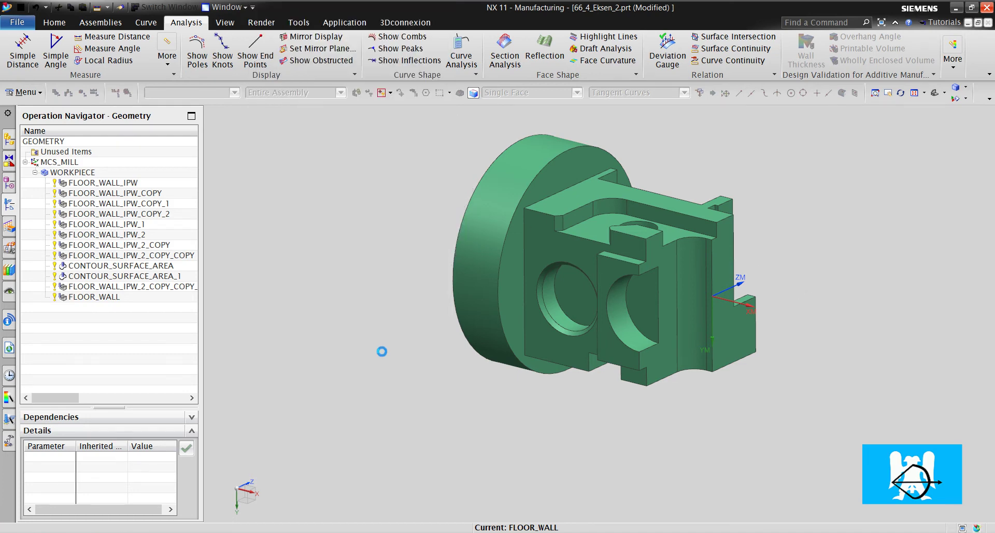
Step: Regenerate the tool path with the changed transfer moves and examine it on the grooved wall
click(313, 481)
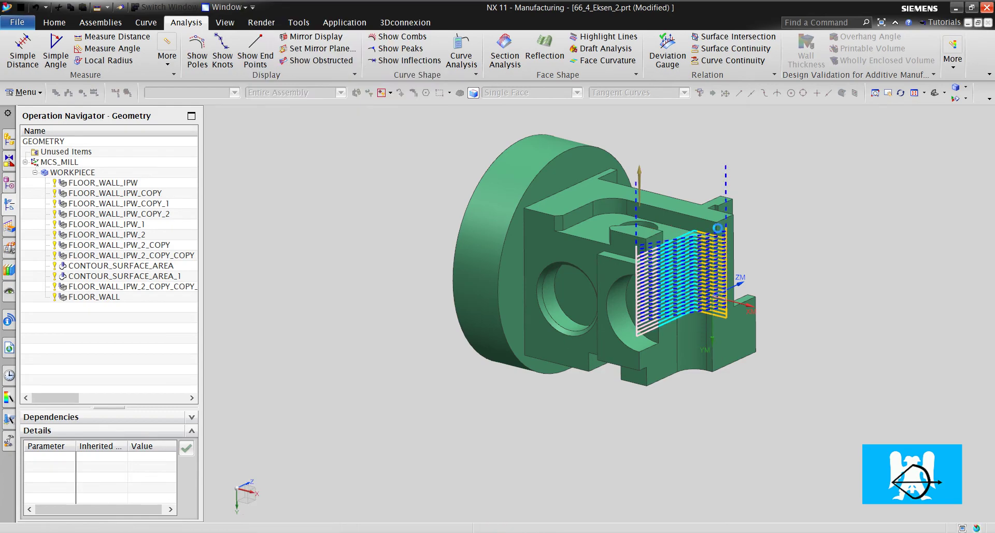
scroll(709, 238, up, 3)
middle_drag(709, 237, 680, 254)
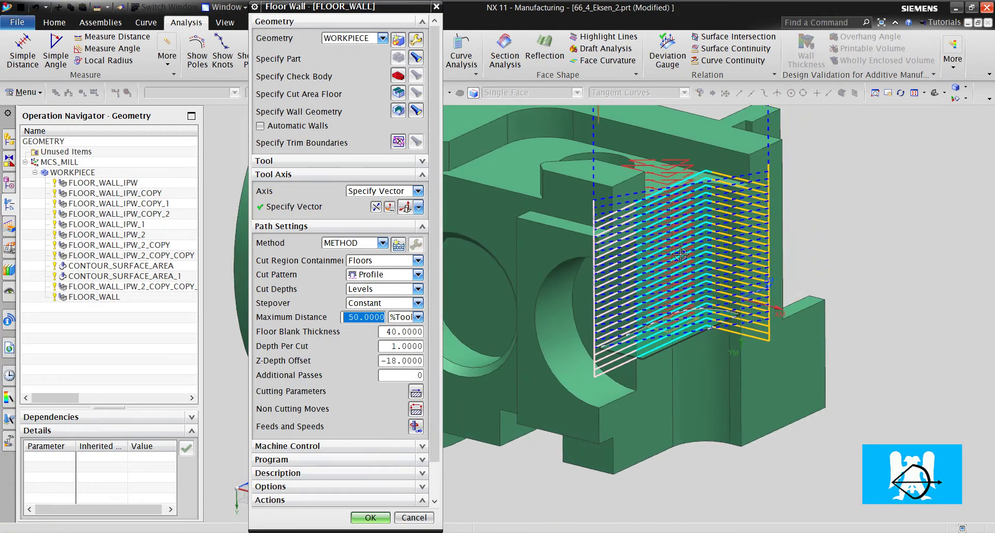
Step: Set the open-area engage height to 0 mm in the non-cutting moves and regenerate the tool path
click(414, 411)
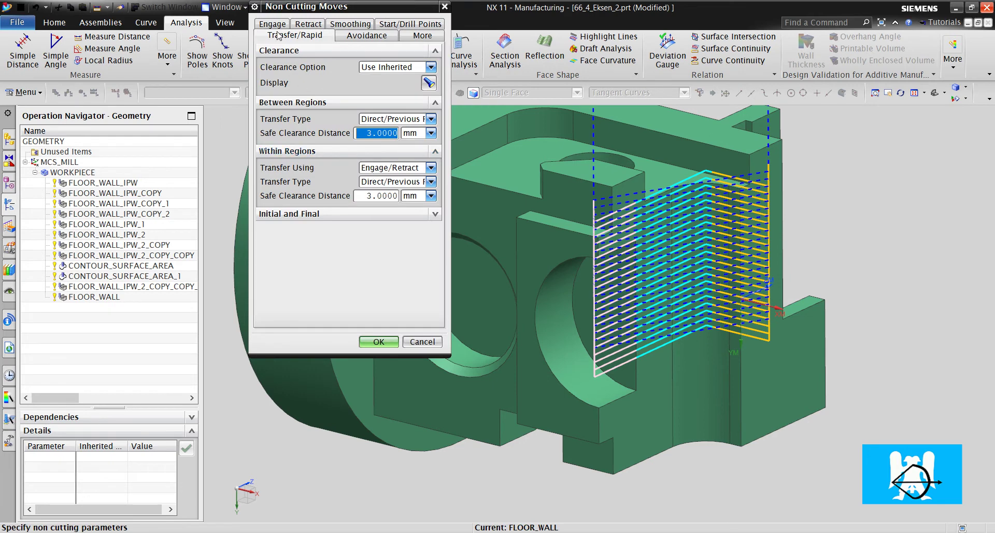
click(272, 23)
double_click(380, 245)
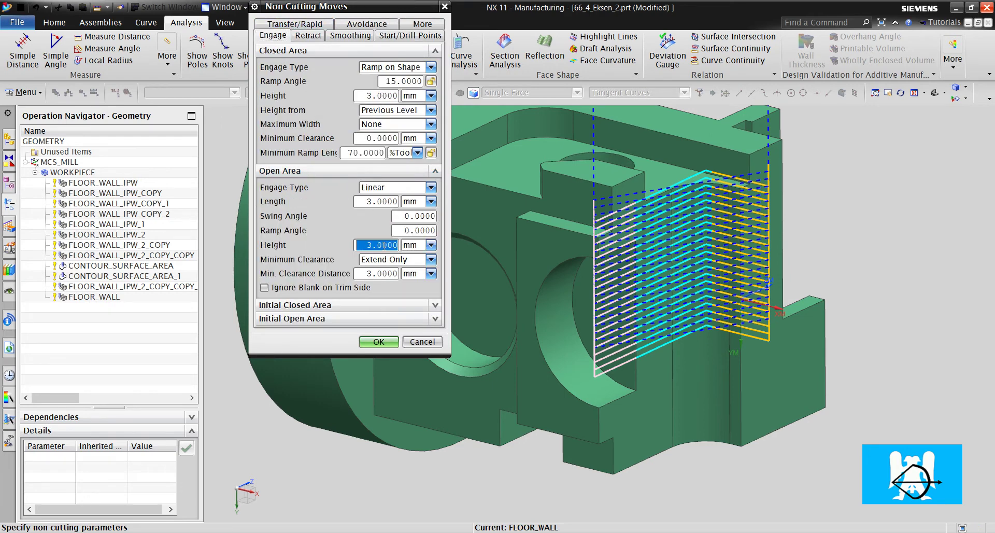
text(0)
click(379, 341)
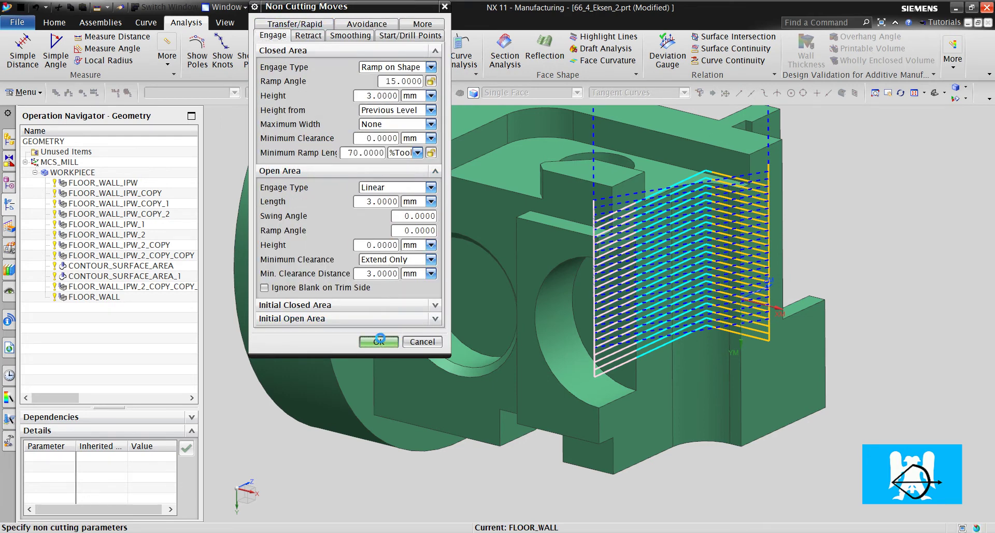
scroll(315, 458, down, 2)
click(312, 480)
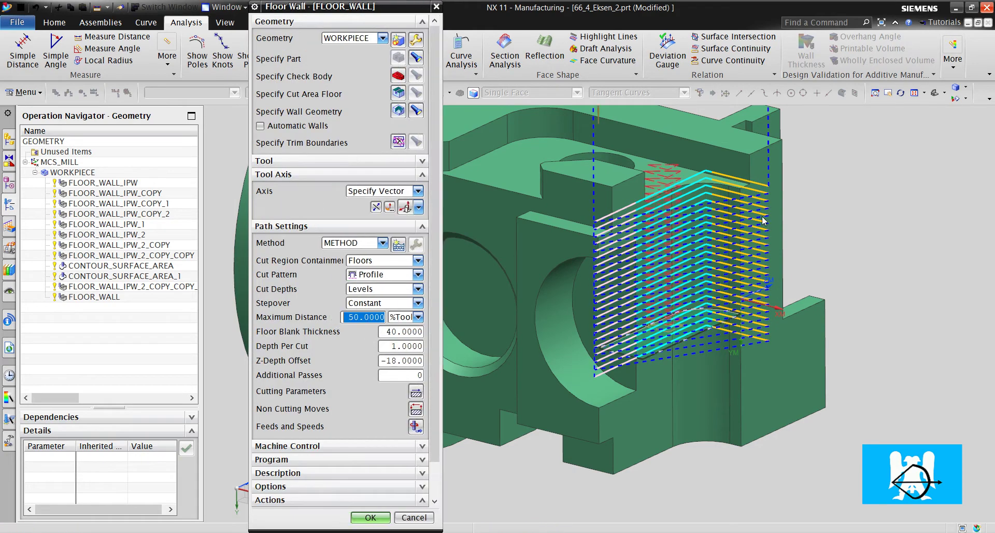
Step: Define a clearance plane for the non-cutting moves, offset 15 mm from the flat end face beside the groove
scroll(645, 222, up, 4)
scroll(745, 172, down, 2)
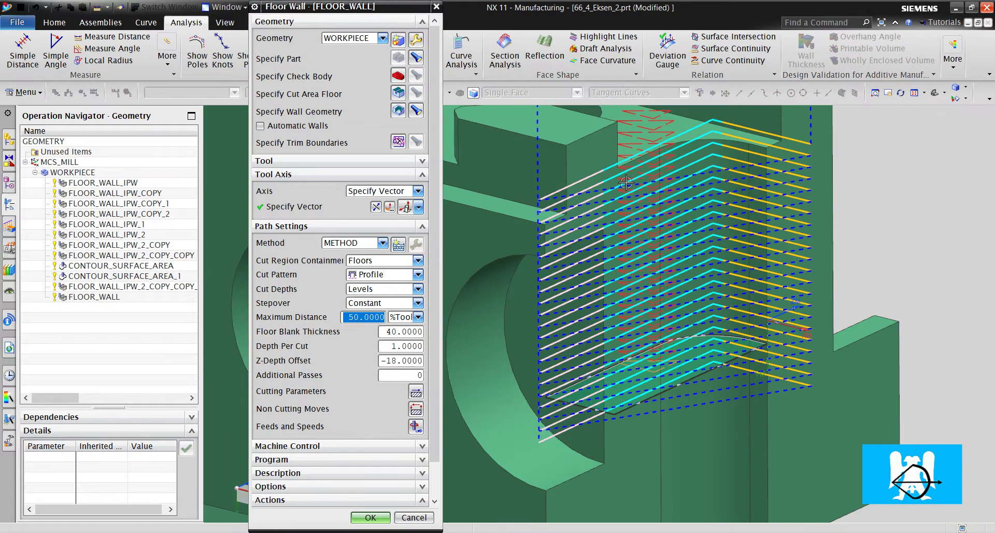
scroll(570, 192, up, 3)
scroll(534, 189, down, 5)
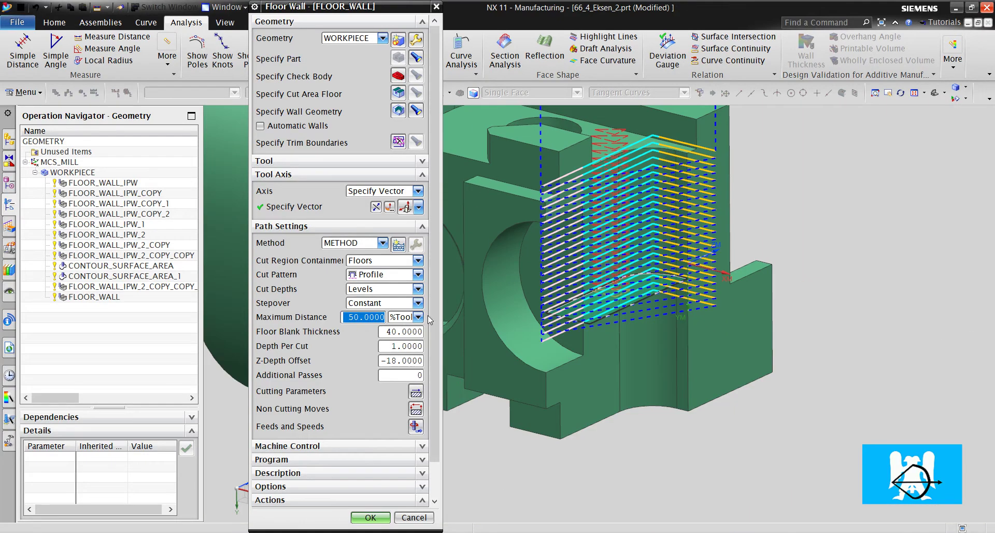
middle_click(479, 244)
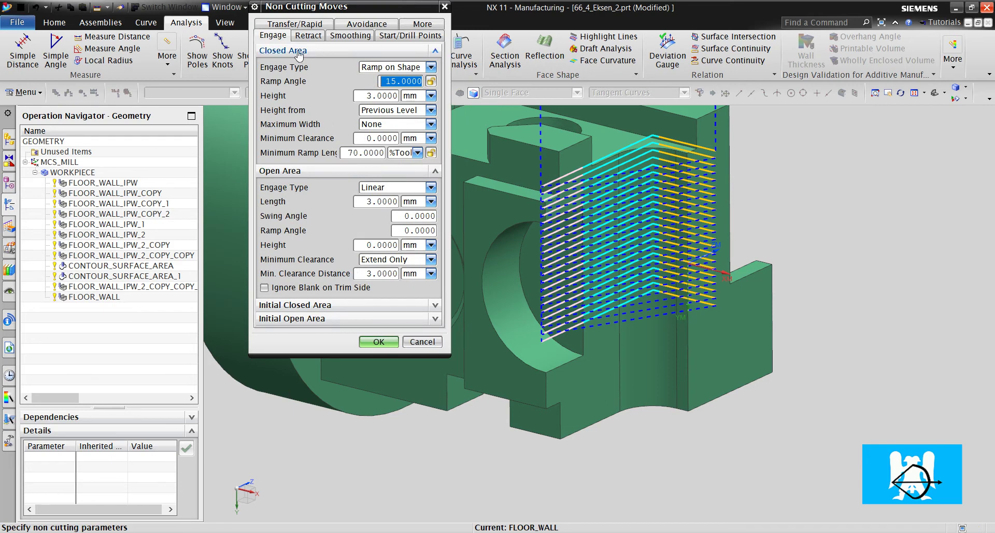
click(295, 23)
click(377, 69)
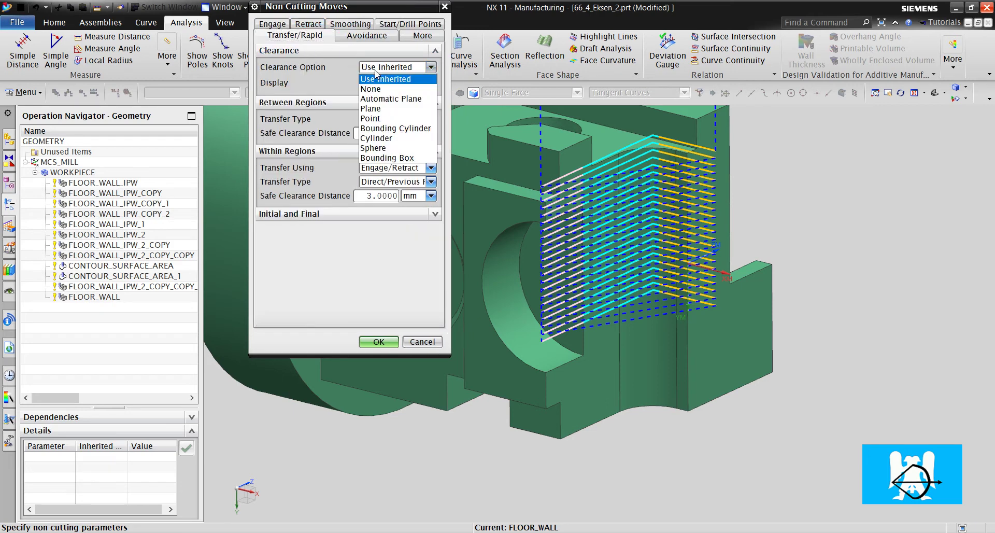
click(381, 108)
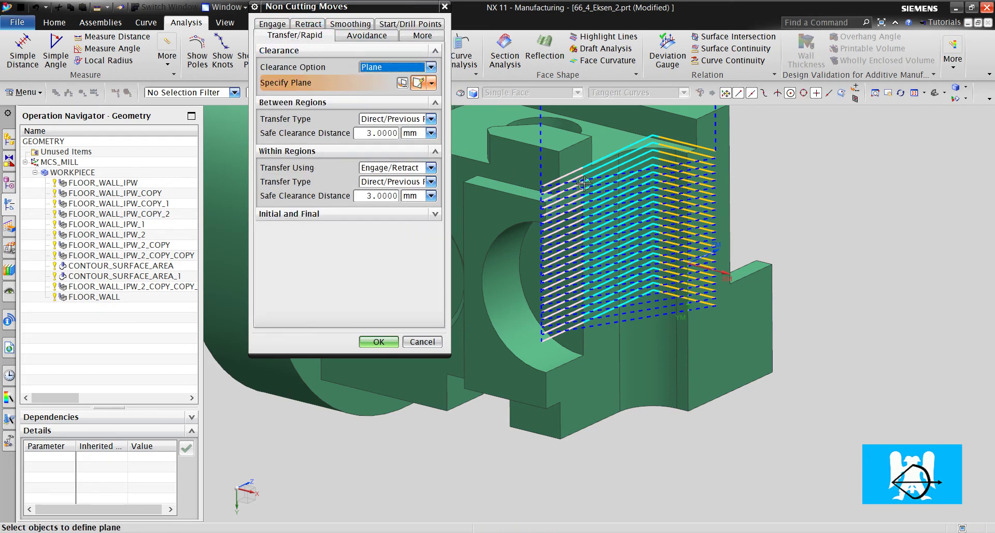
click(550, 179)
text(50)
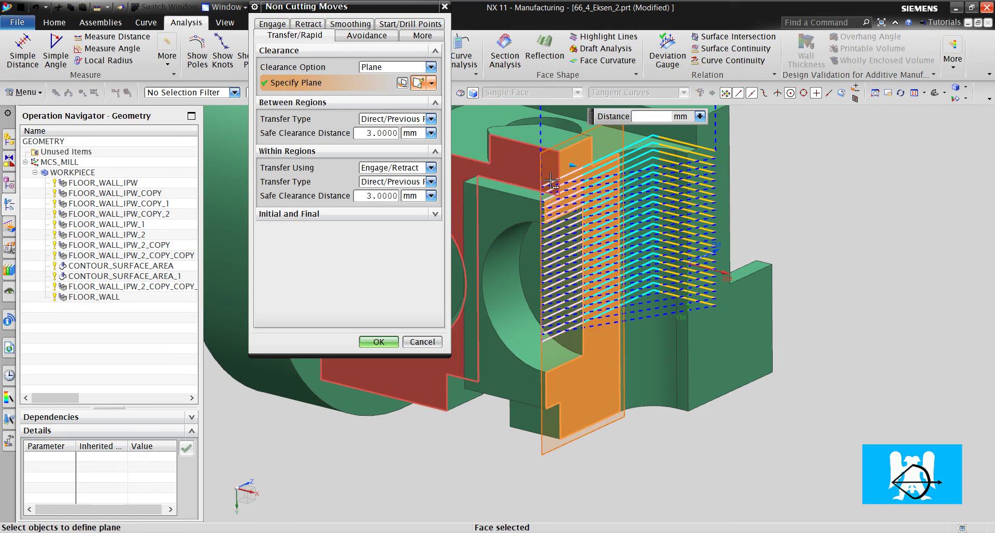
text(20)
key(Return)
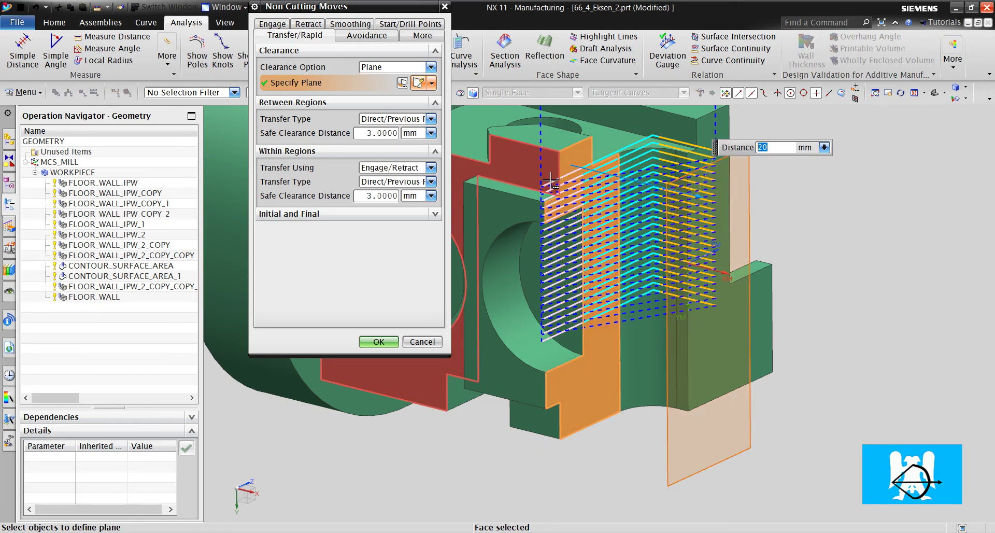
text(15)
key(Return)
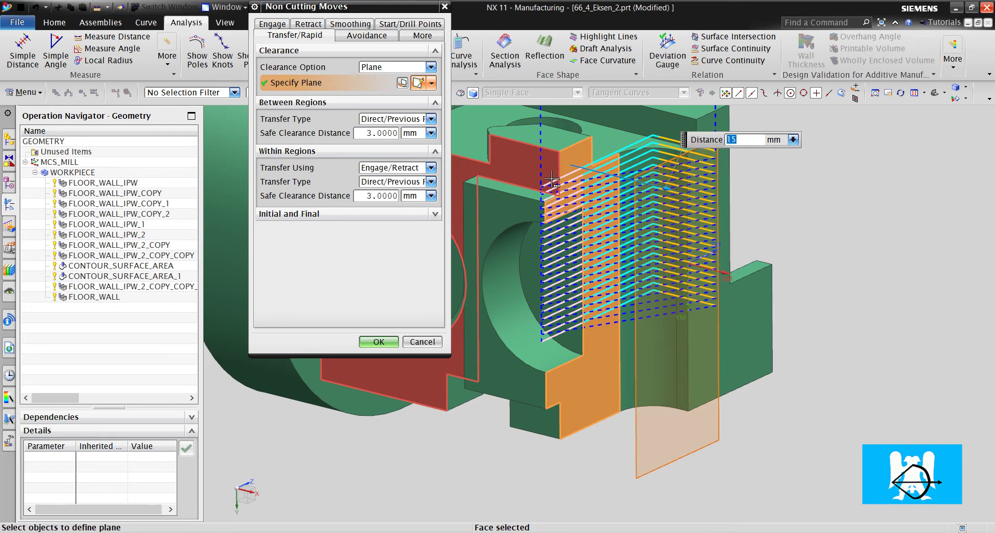
click(379, 342)
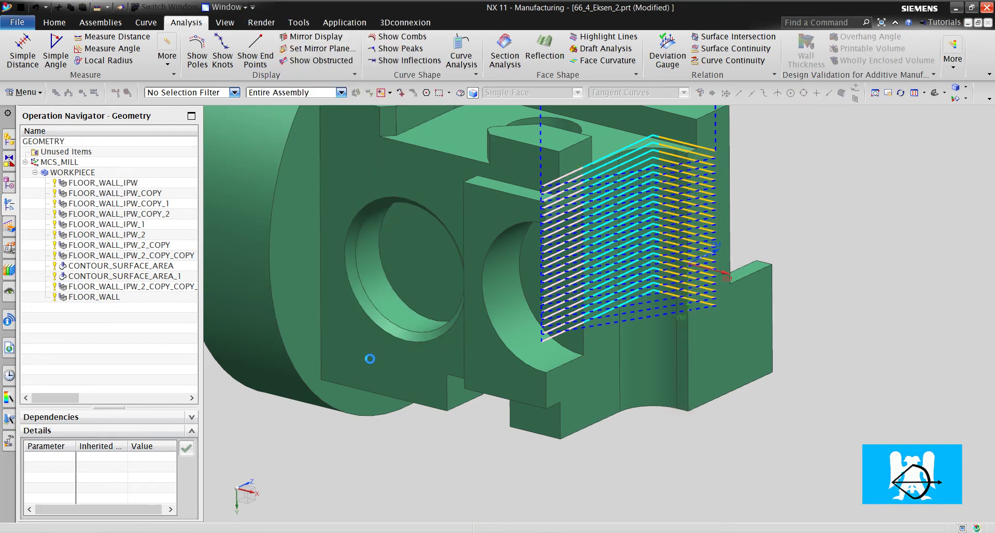
Step: Set the non-cutting transfer type to Clearance - Shortest Distance both between regions and within regions
middle_click(406, 372)
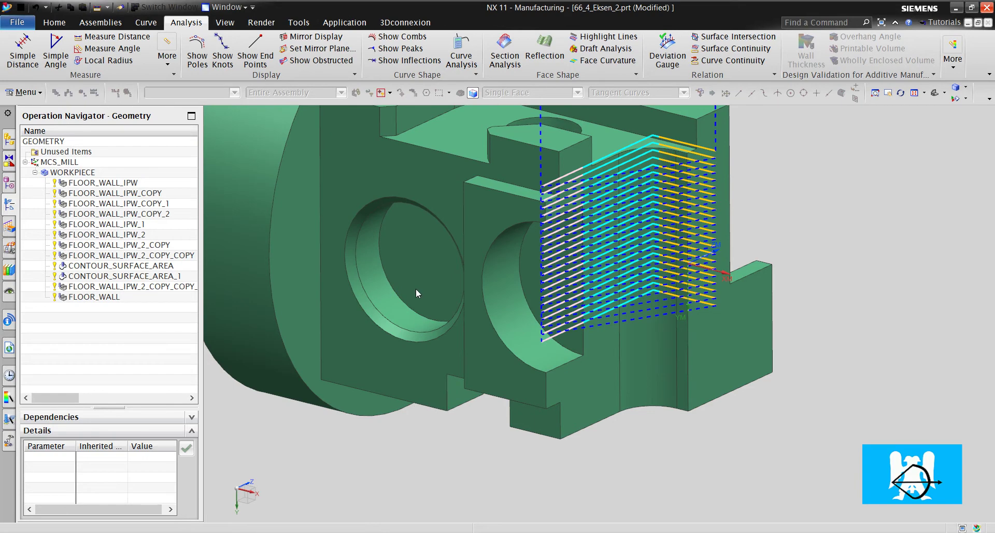
click(358, 195)
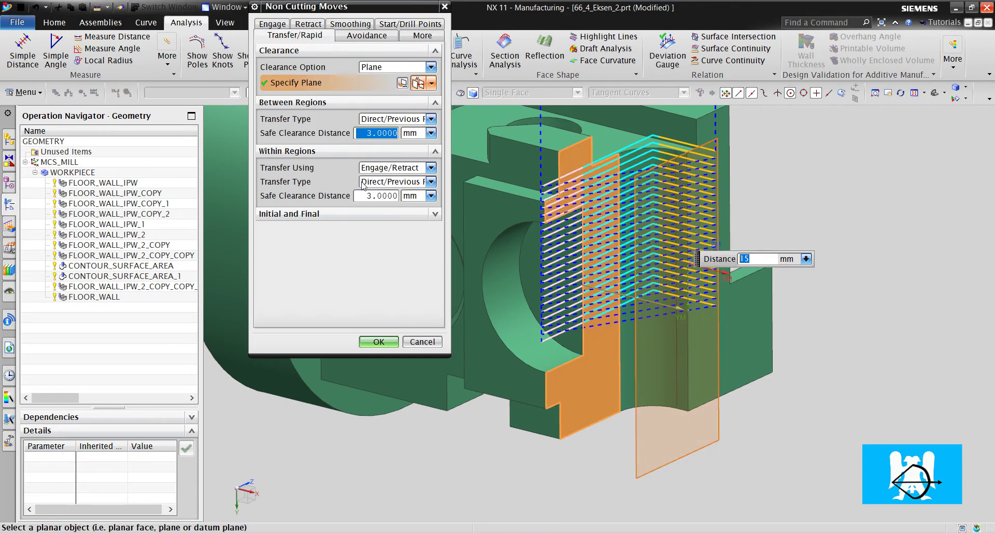
click(380, 120)
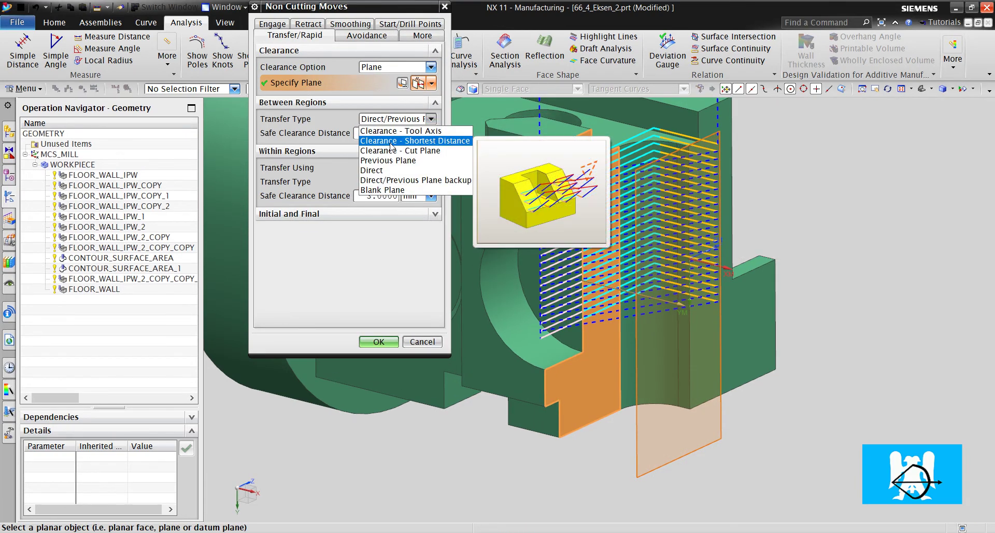
click(391, 142)
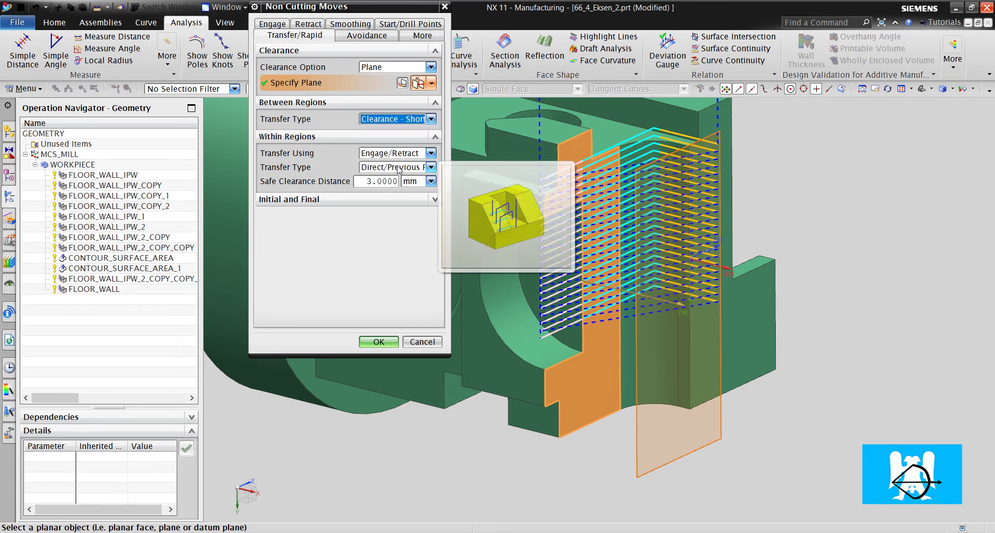
click(400, 168)
click(403, 180)
click(400, 167)
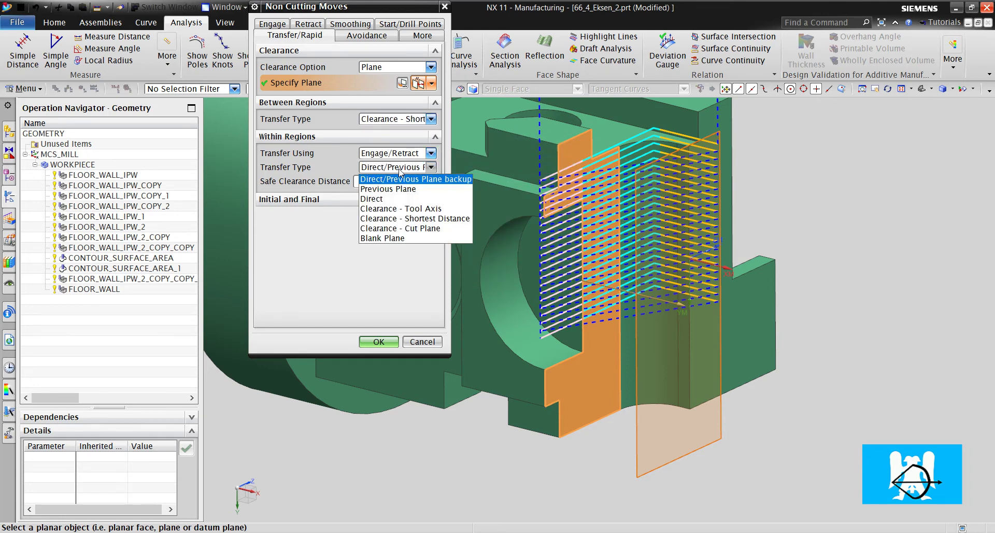
click(414, 219)
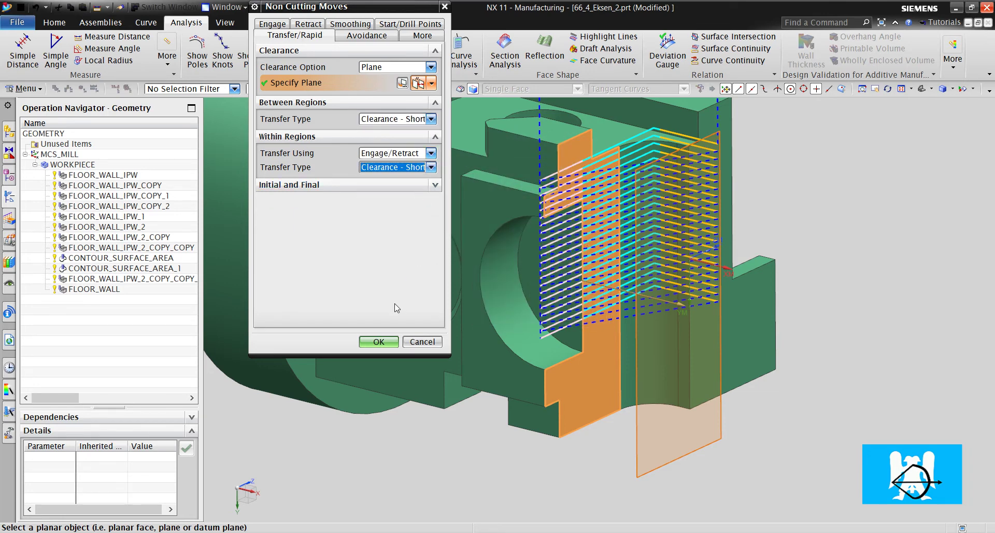
click(386, 342)
Step: Regenerate the tool path with the clearance-plane transfers, examine it around the groove and accept the operation
scroll(310, 479, down, 2)
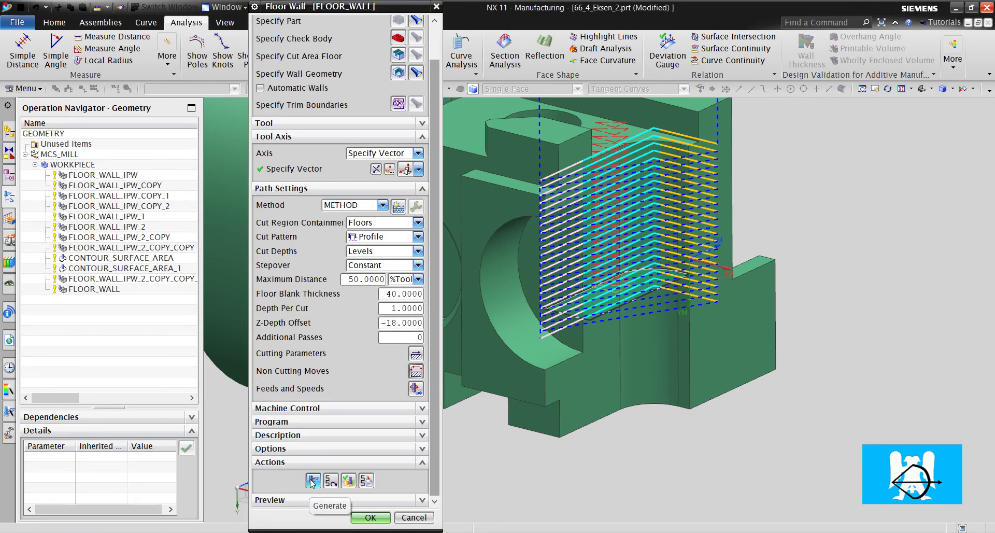
click(313, 480)
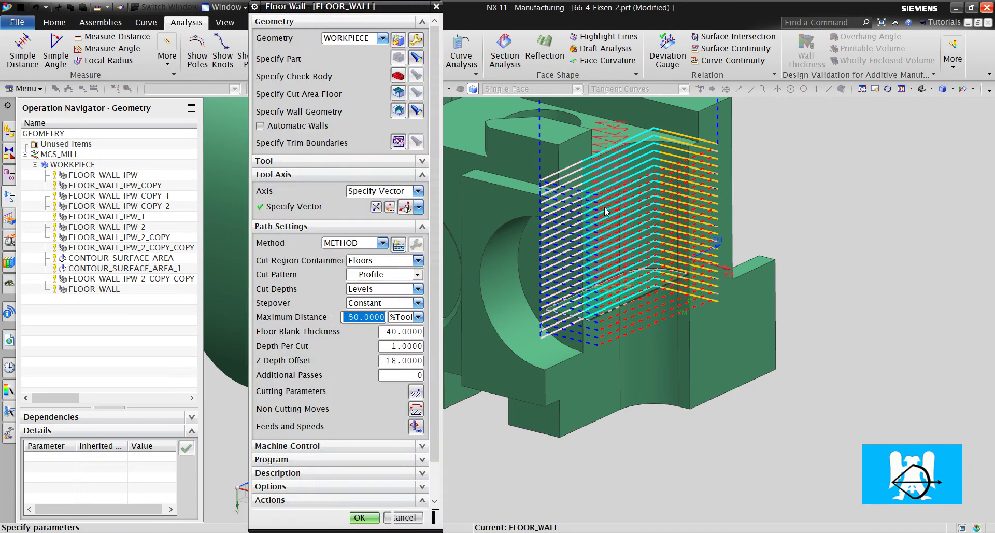
middle_drag(575, 254, 602, 339)
scroll(602, 339, up, 6)
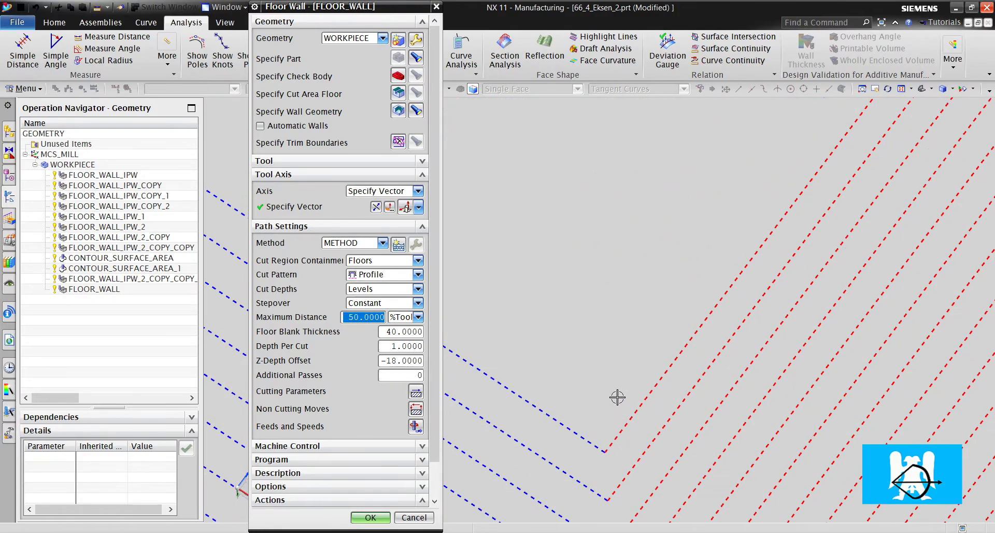
scroll(622, 342, down, 5)
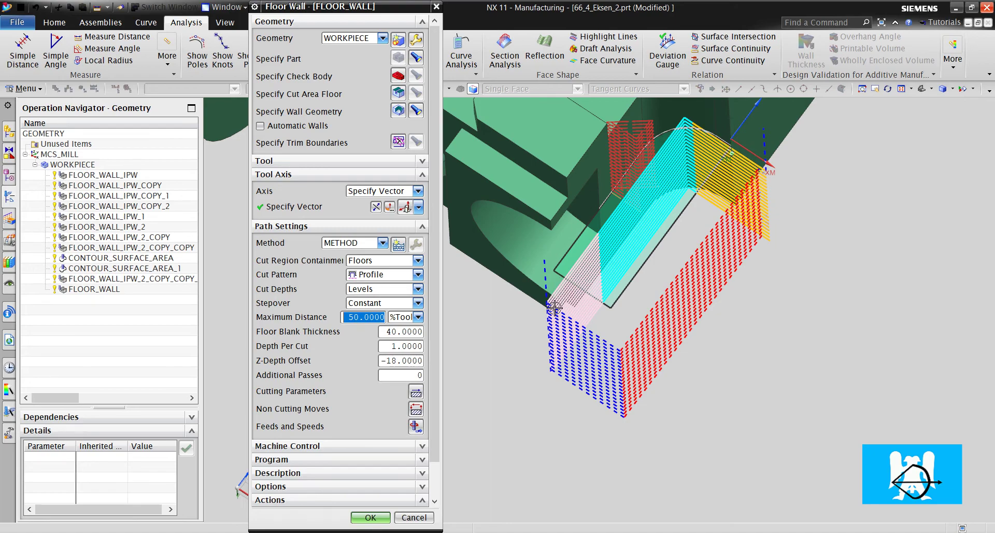
scroll(617, 259, down, 2)
scroll(627, 223, up, 10)
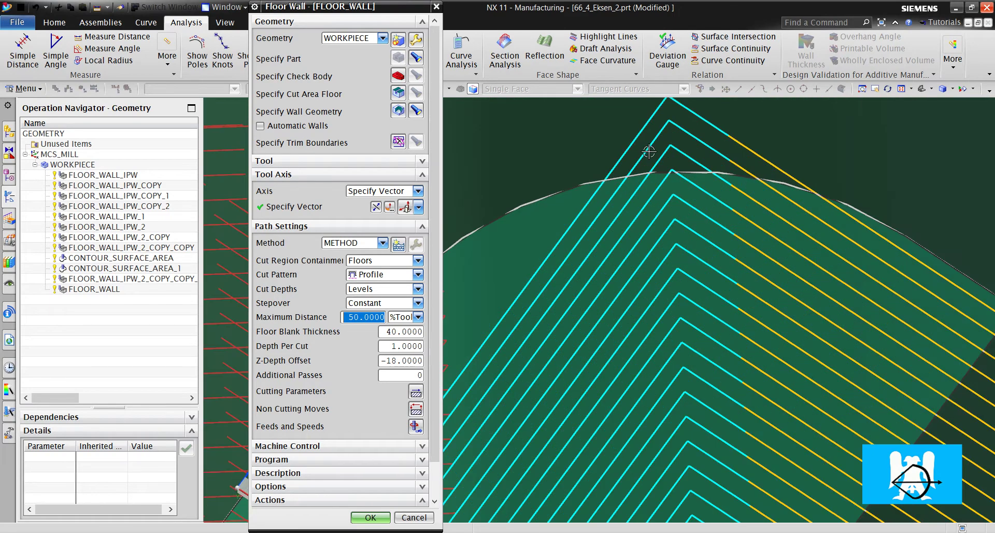
scroll(649, 152, down, 5)
middle_click(625, 247)
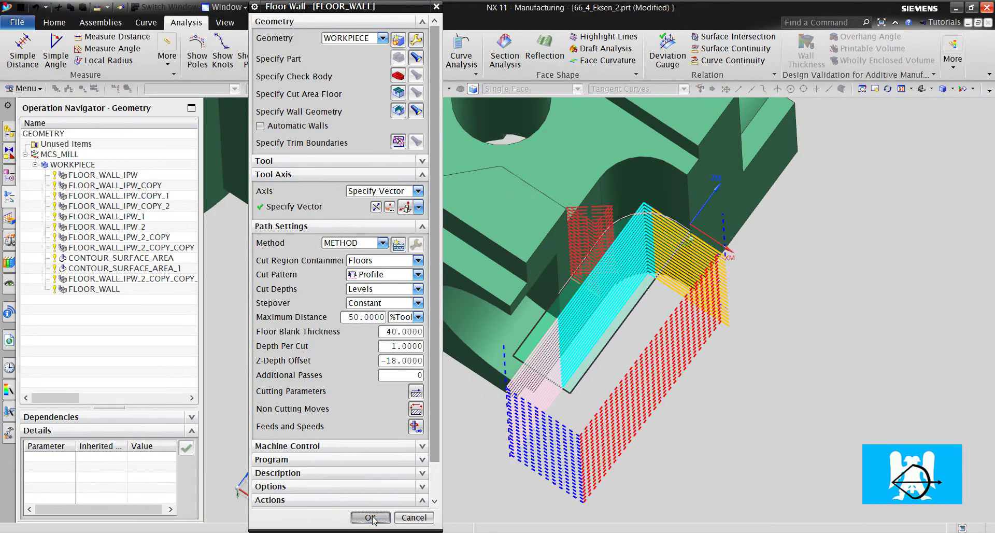
middle_drag(579, 297, 482, 295)
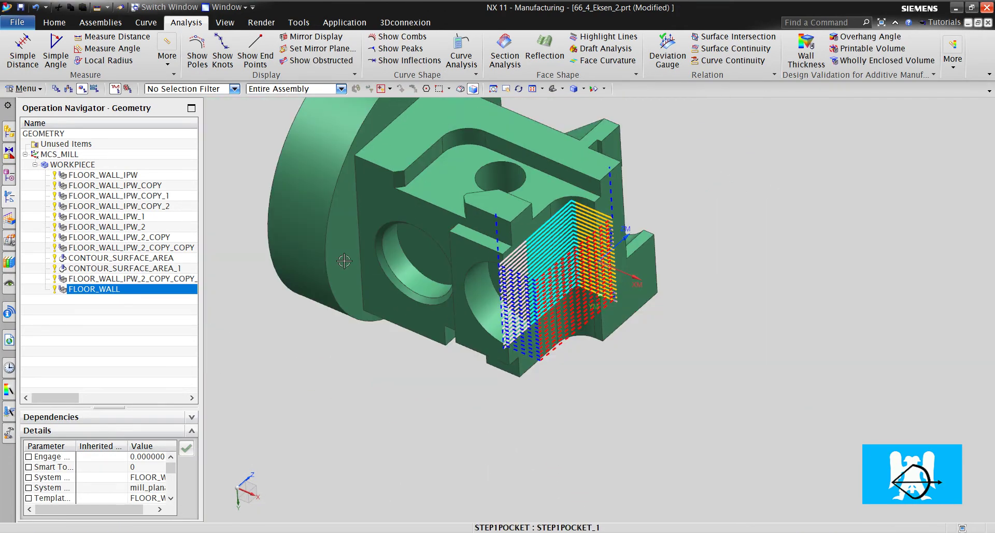
Step: Duplicate the FLOOR_WALL operation directly below the original in the WORKPIECE group
right_click(122, 295)
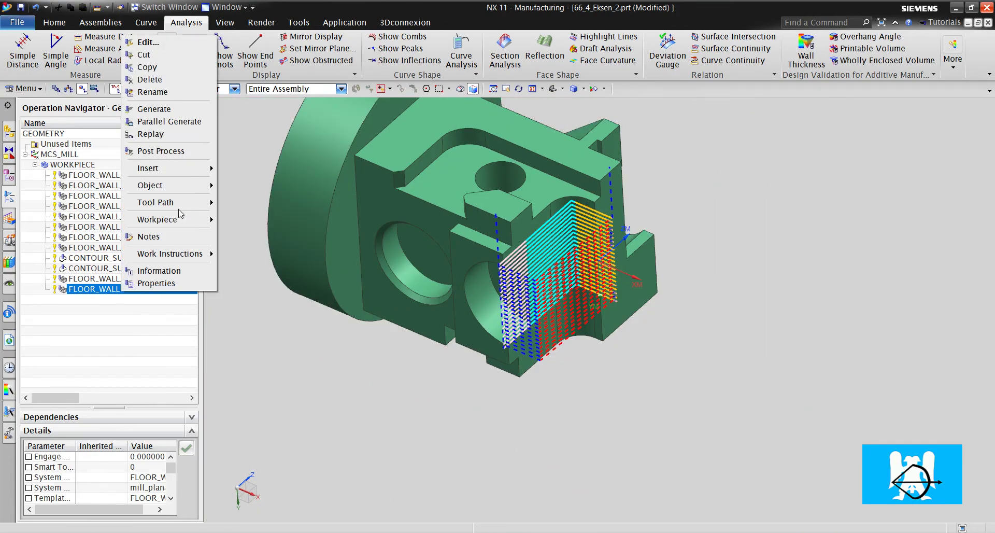
click(155, 69)
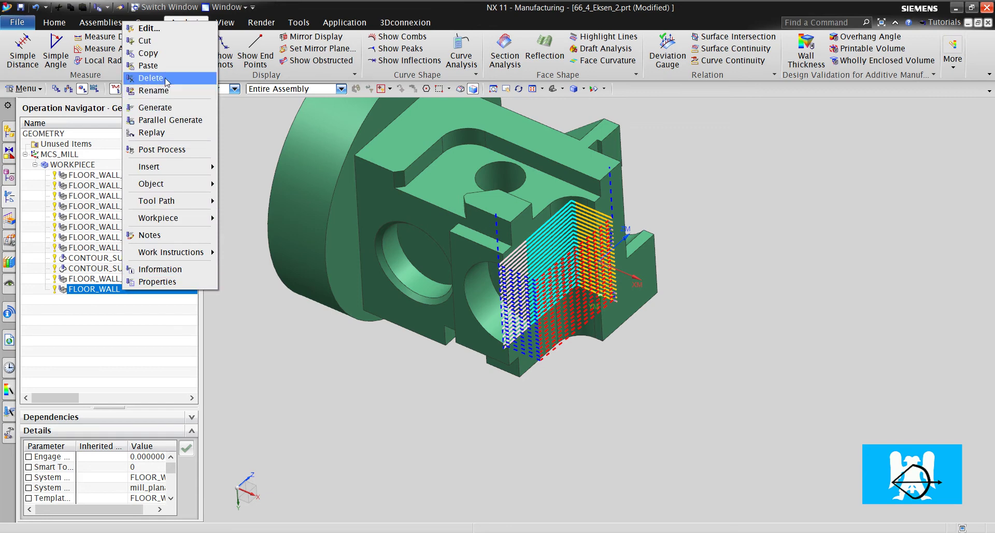
click(148, 65)
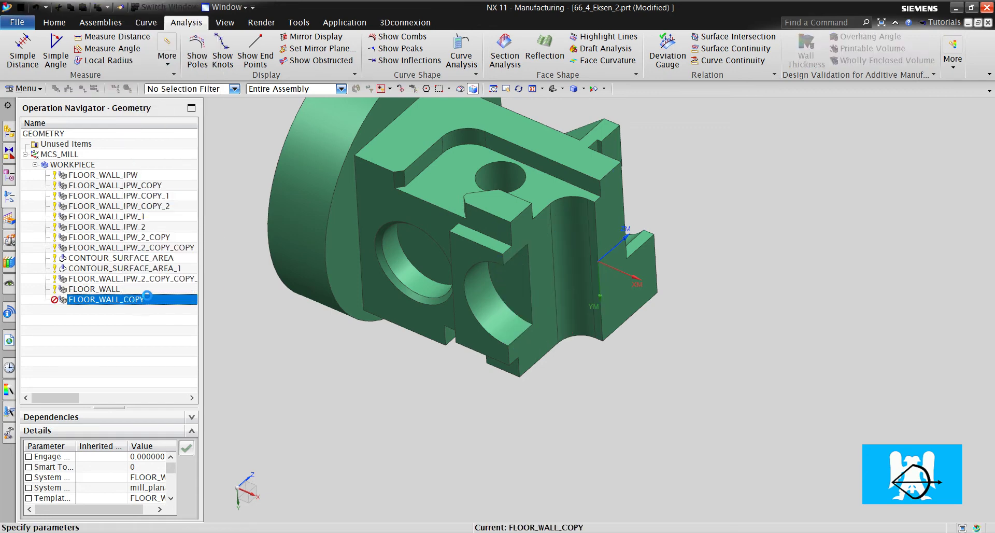
Step: Reverse the tool axis vector of FLOOR_WALL_COPY, generate its tool path and accept the operation
double_click(119, 299)
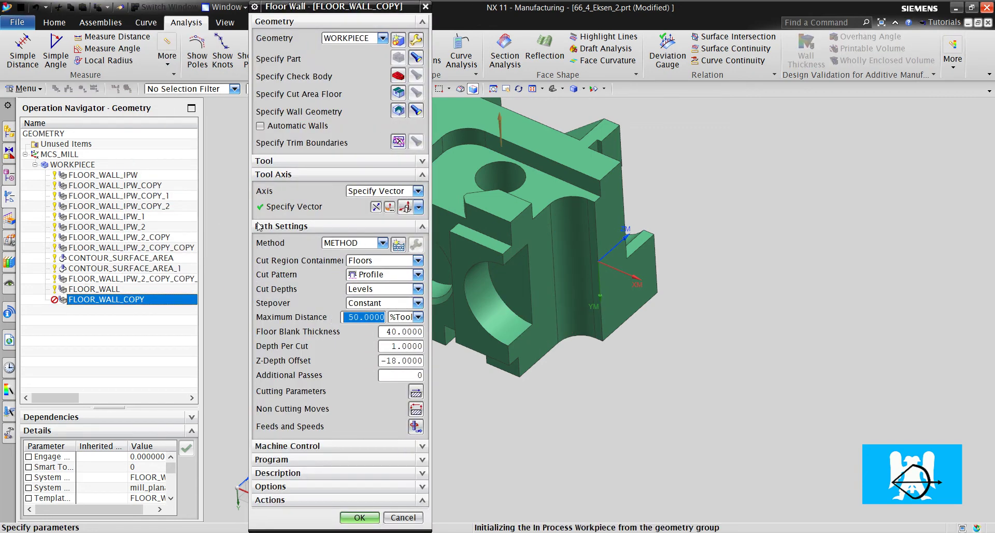
click(375, 206)
scroll(394, 331, down, 2)
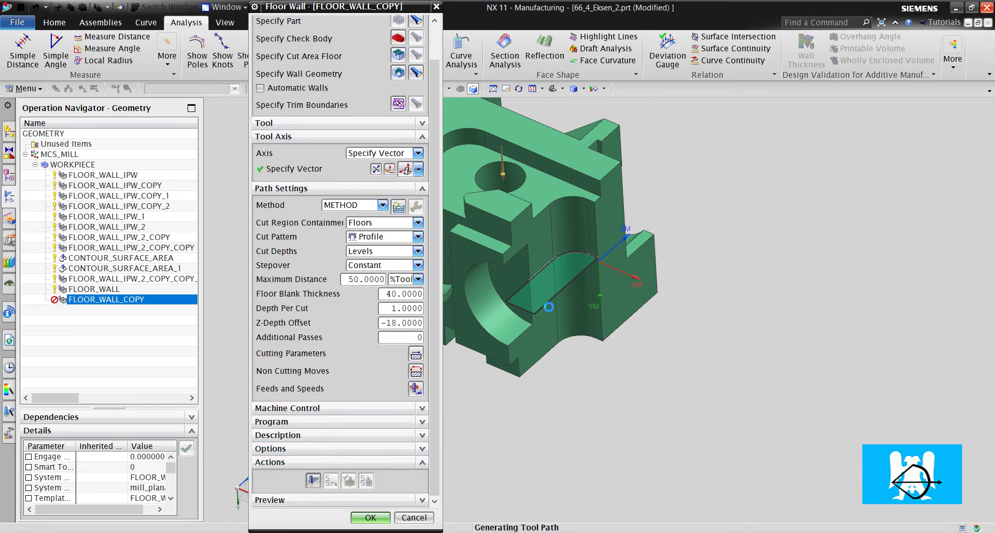
click(380, 518)
middle_drag(402, 518, 543, 220)
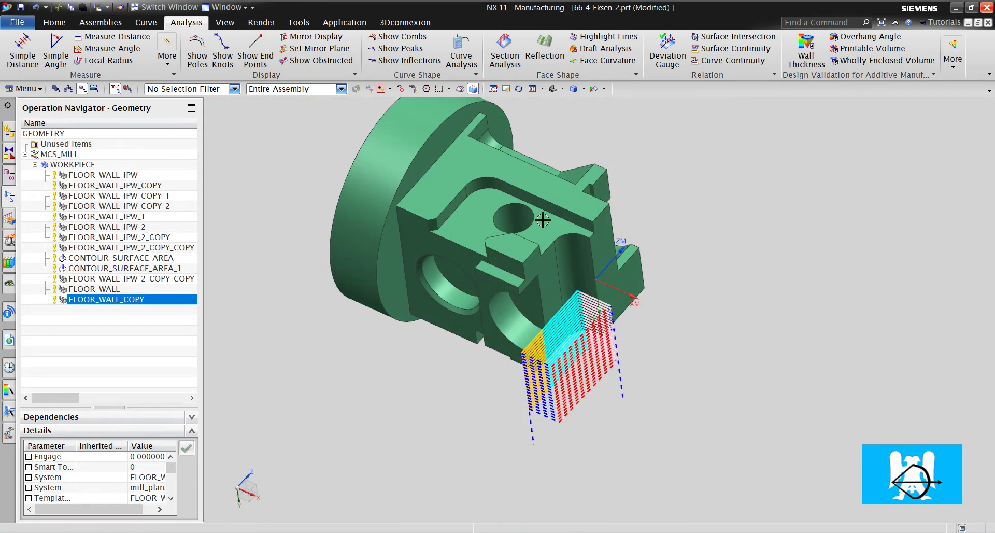
scroll(543, 220, up, 5)
scroll(508, 208, down, 3)
key(Escape)
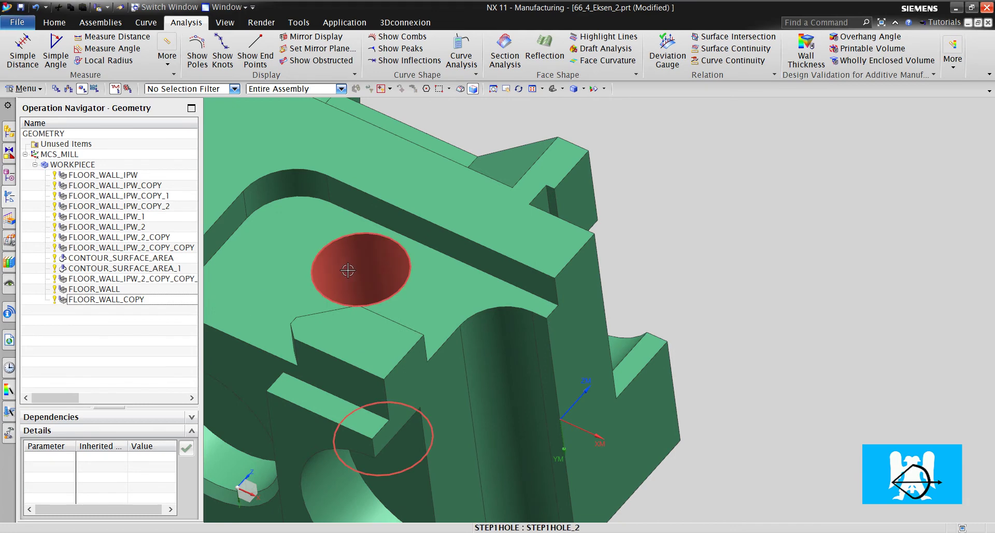
Step: Create a hole_making operation of the Drilling subtype using the 10M drilling tool and the WORKPIECE geometry
scroll(492, 259, down, 3)
click(61, 23)
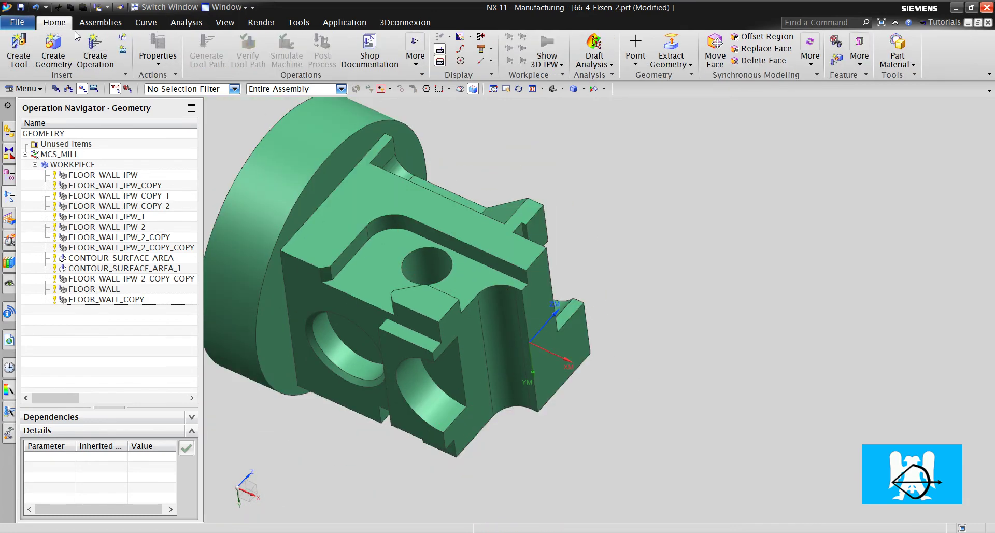
click(96, 49)
click(293, 42)
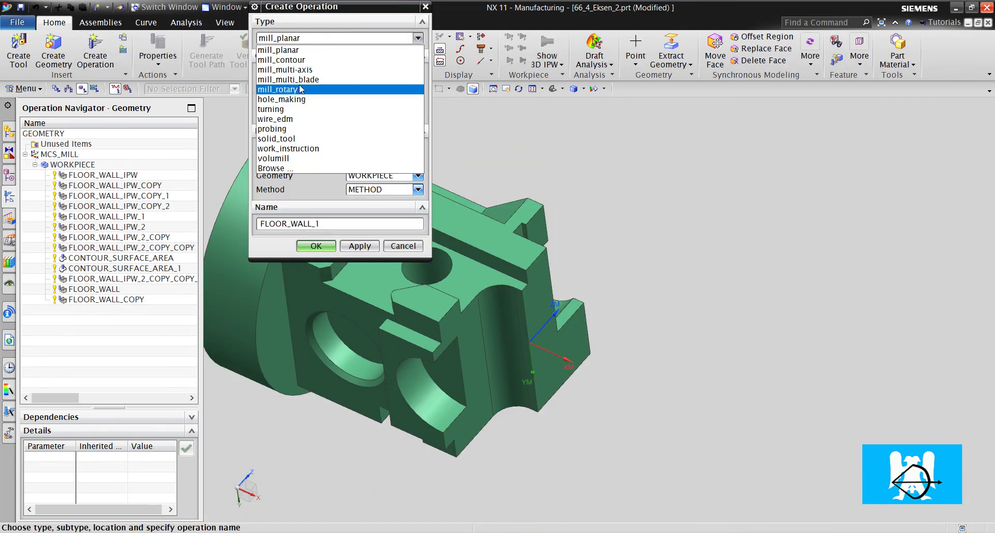
click(303, 99)
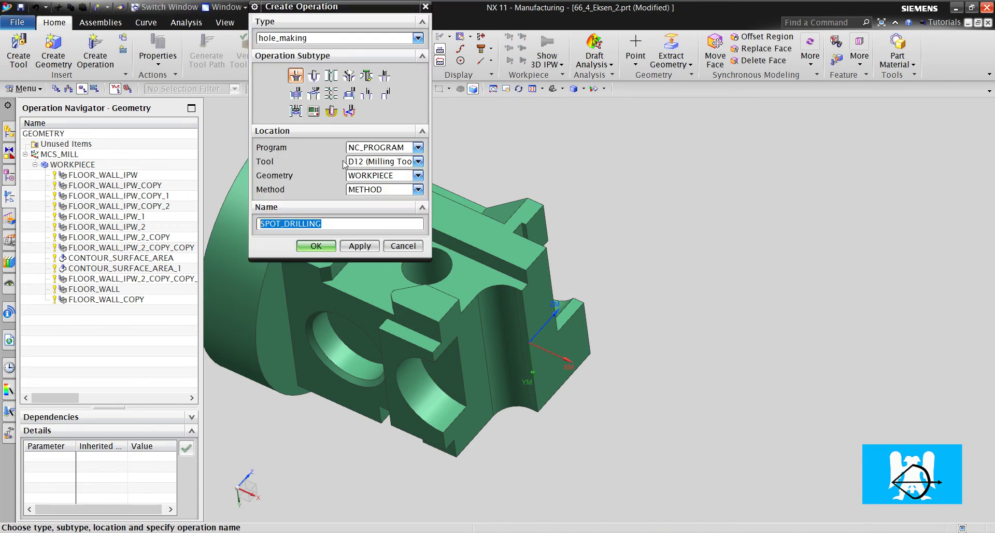
click(313, 76)
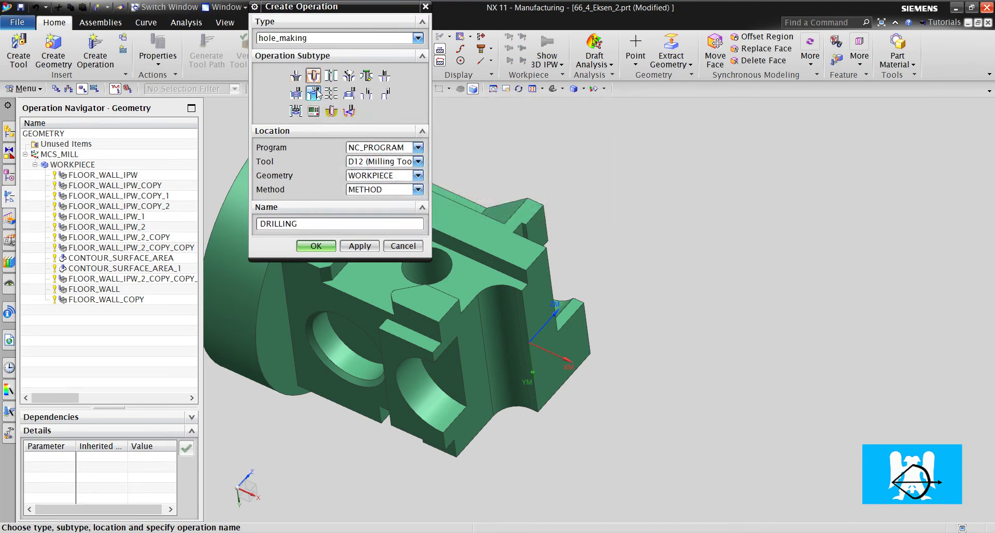
click(365, 166)
click(379, 183)
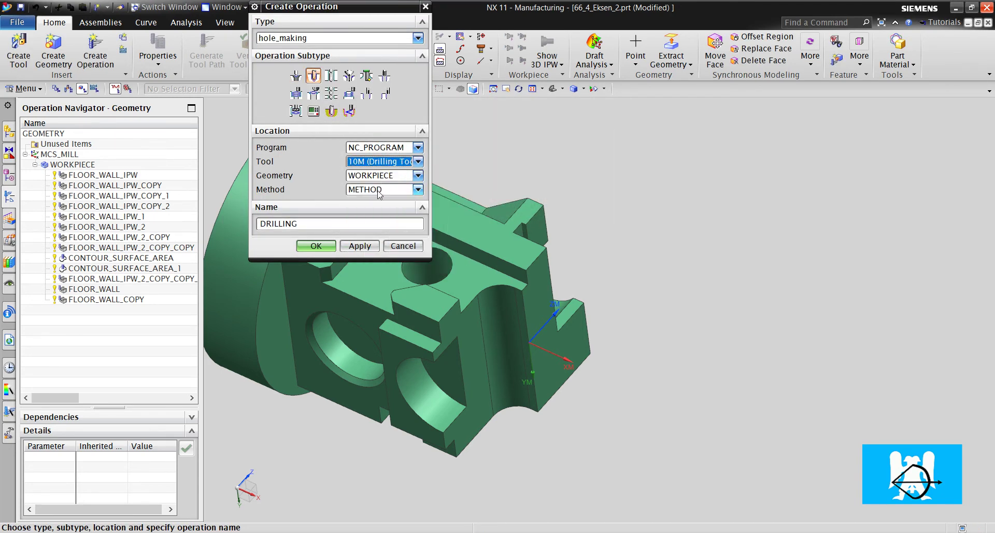
click(317, 246)
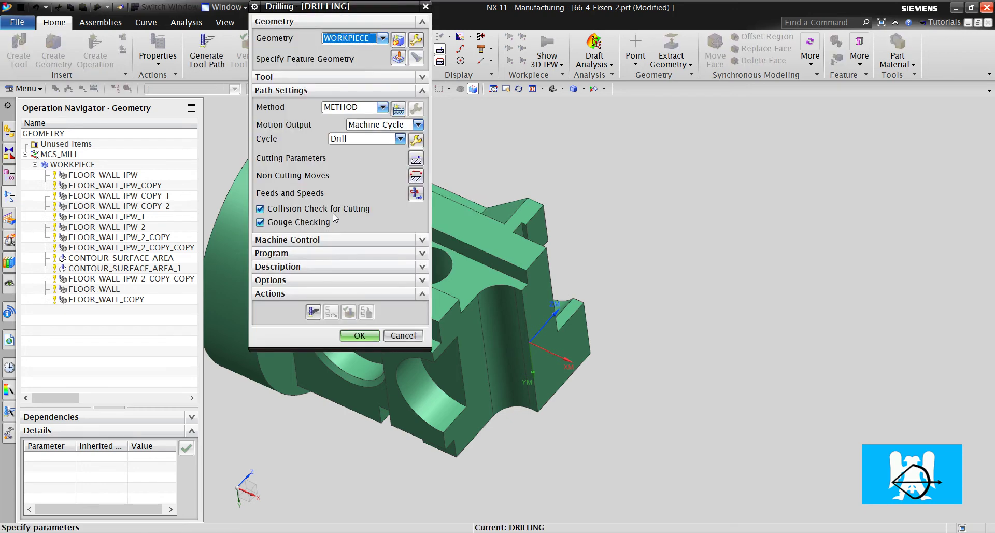
Step: Specify the through hole in the stepped pocket floor as the drilling feature geometry and reverse its direction
click(398, 59)
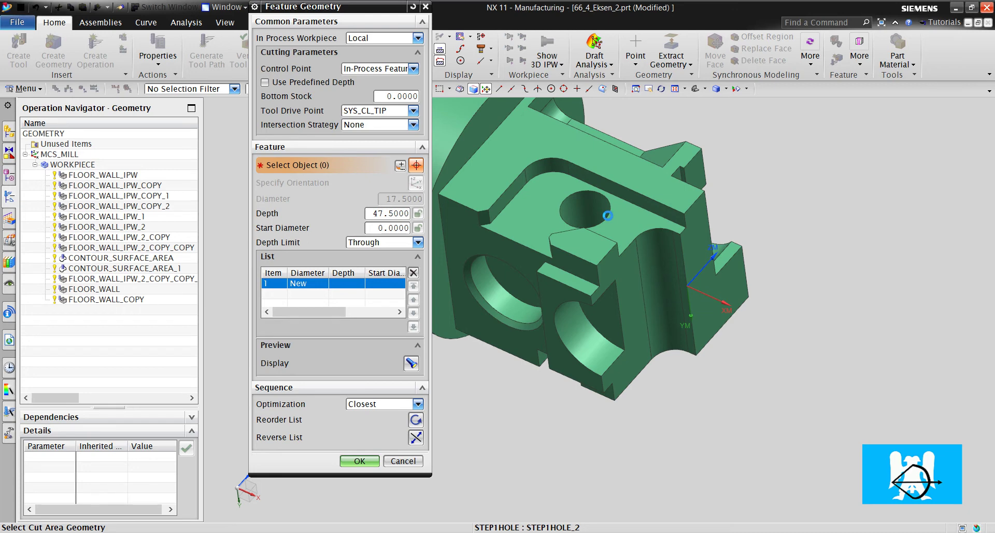
click(608, 215)
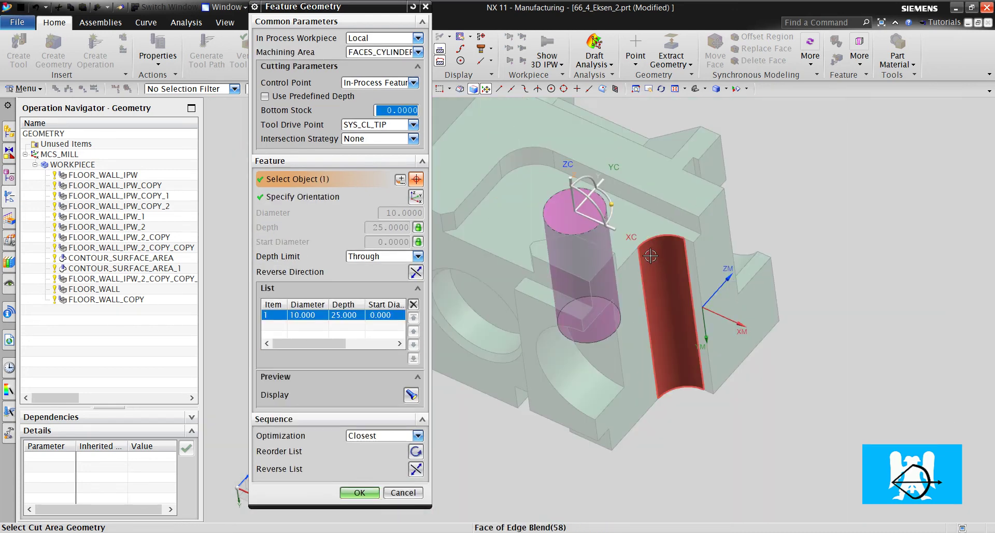
middle_drag(669, 291, 656, 211)
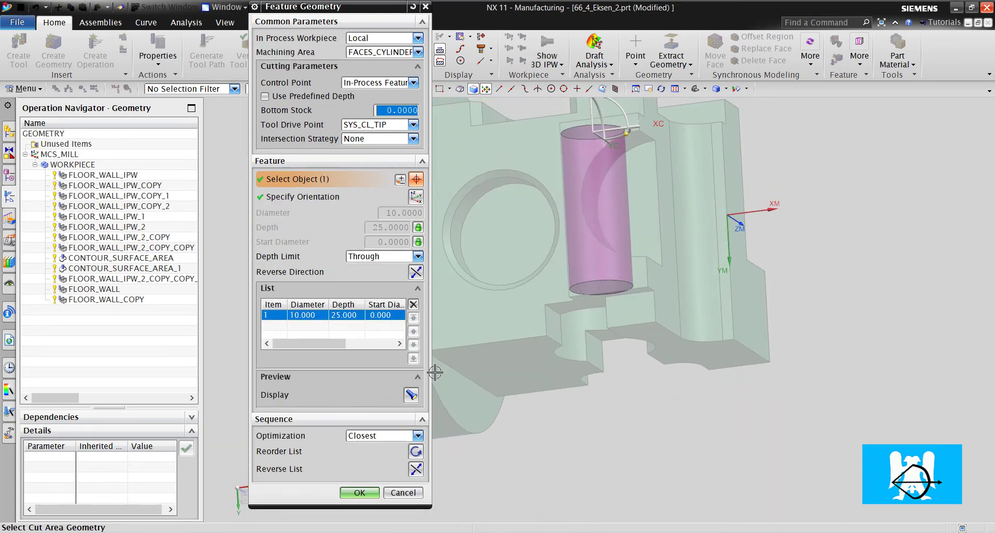
scroll(526, 293, up, 2)
middle_drag(527, 293, 587, 300)
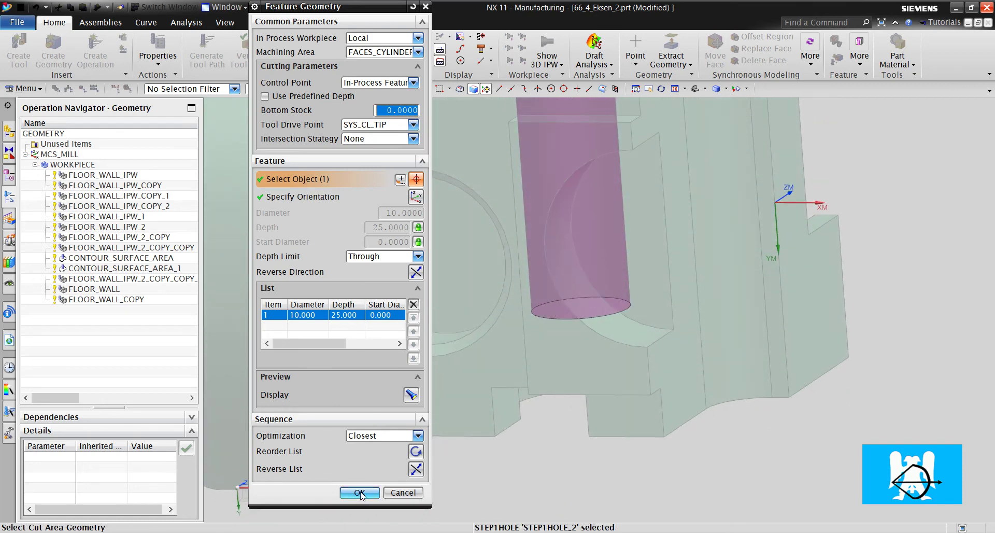
scroll(556, 353, down, 3)
scroll(547, 264, up, 2)
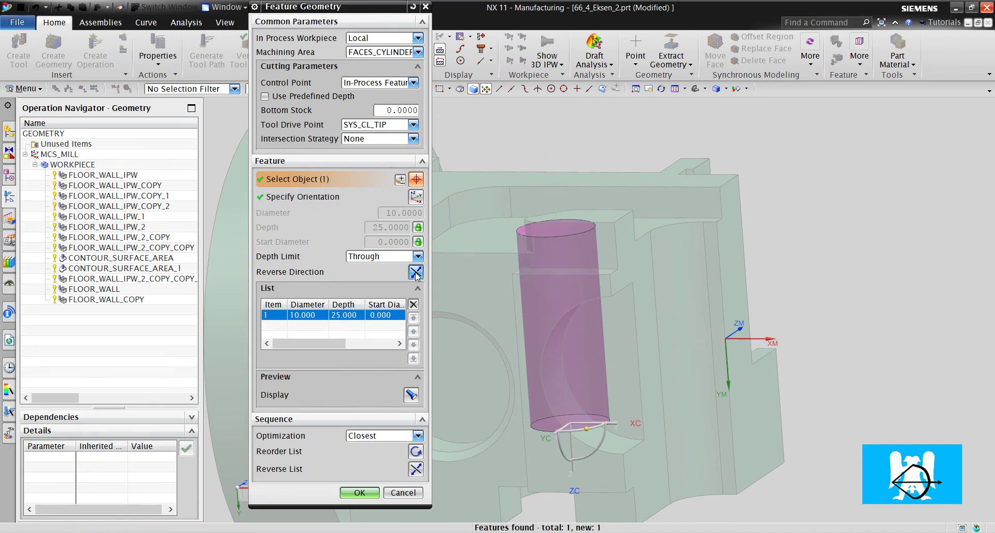
middle_drag(613, 288, 532, 314)
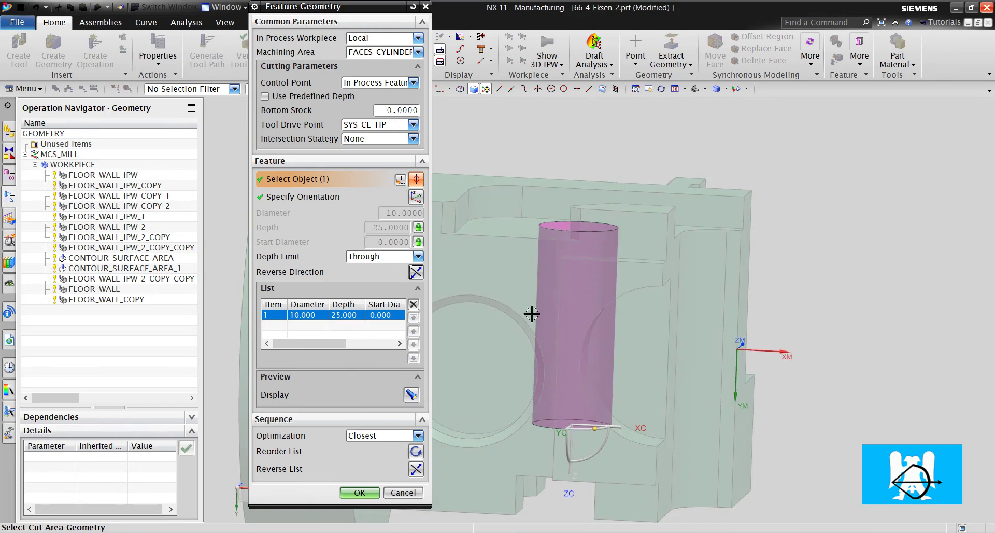
click(359, 493)
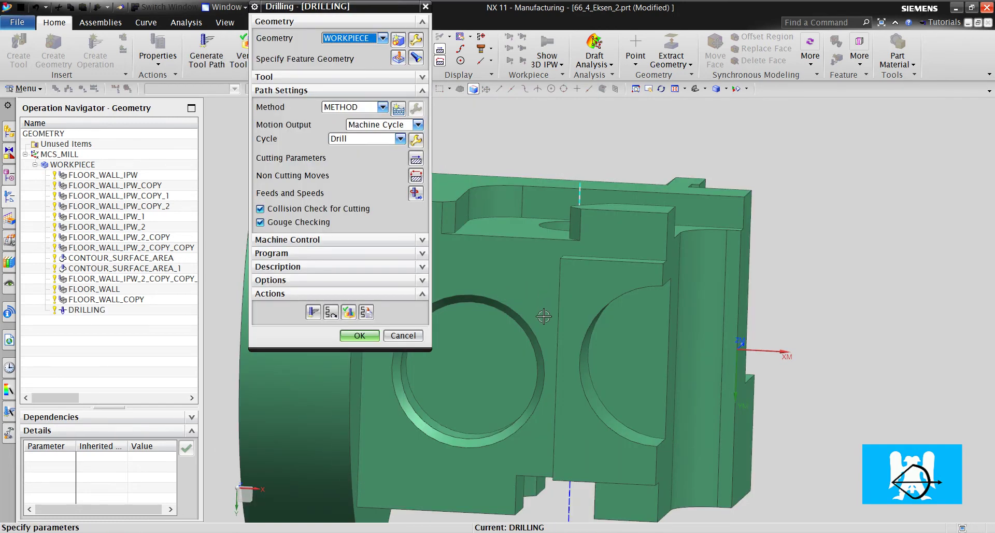
Step: Generate the drilling tool path and examine where it enters the hole
middle_drag(544, 317, 576, 241)
scroll(576, 241, up, 5)
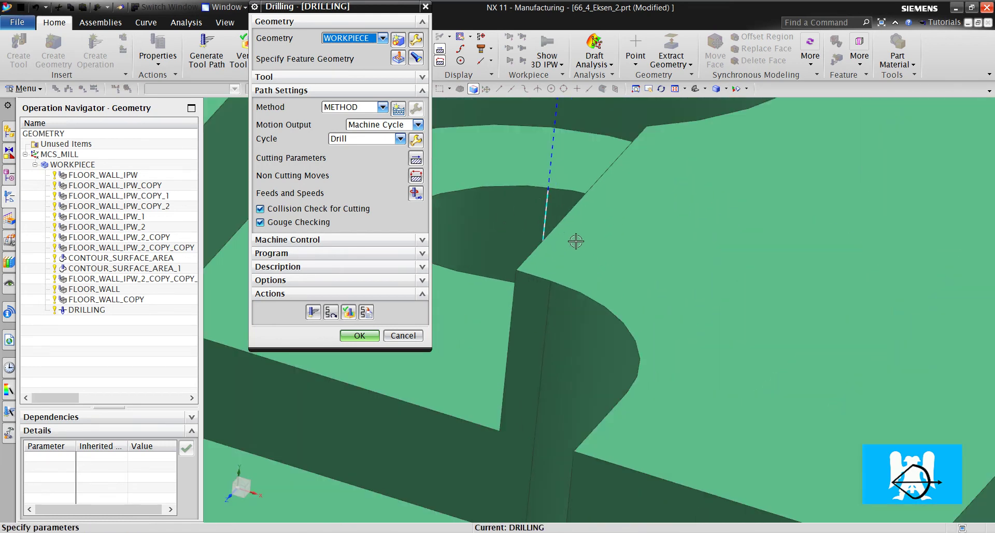
scroll(601, 201, down, 2)
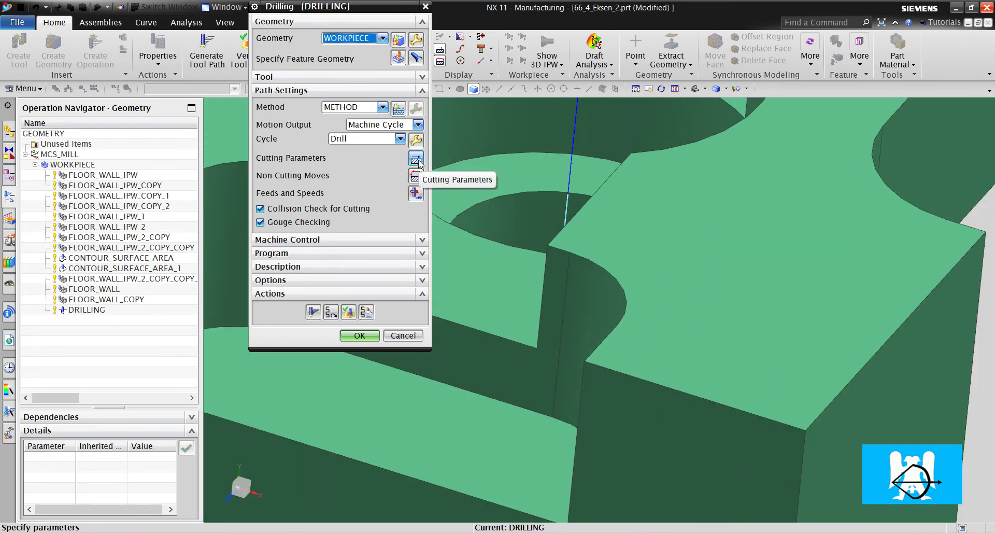
scroll(645, 191, down, 3)
middle_drag(594, 221, 603, 182)
Step: Override the hole feature's depth with 30, keeping SYS_CL_TIP as the tool drive point, and regenerate the tool path
click(398, 58)
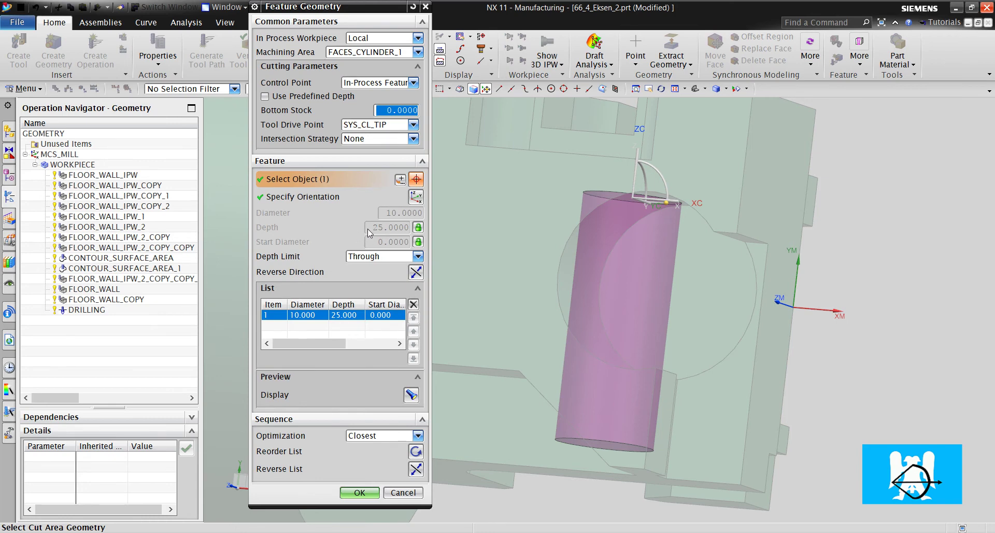
click(419, 227)
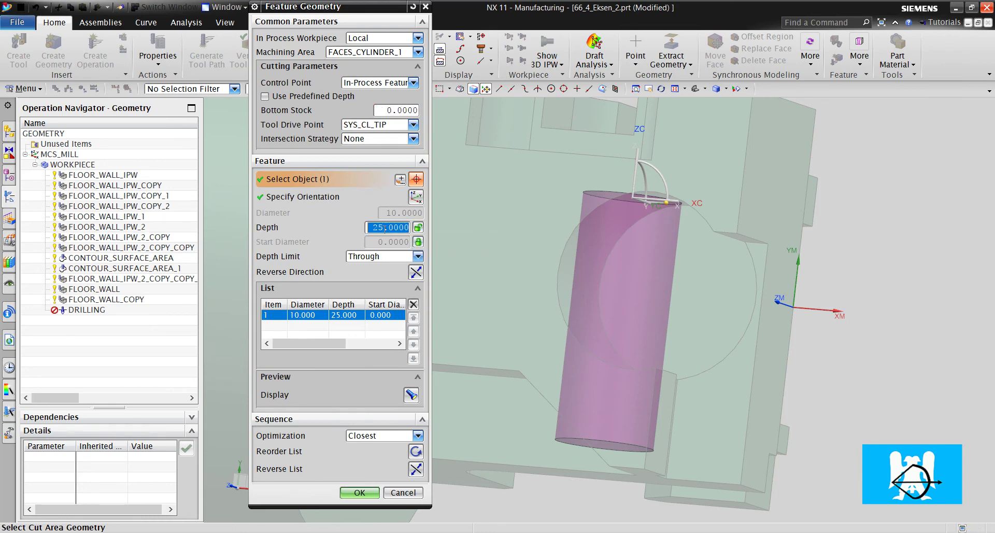
key(Return)
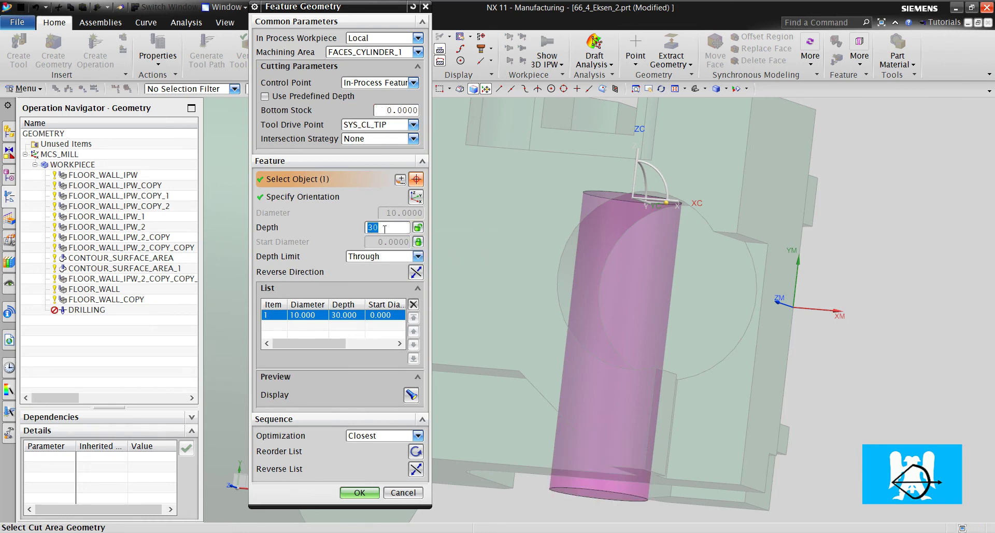
middle_drag(518, 202, 606, 163)
middle_drag(548, 202, 541, 239)
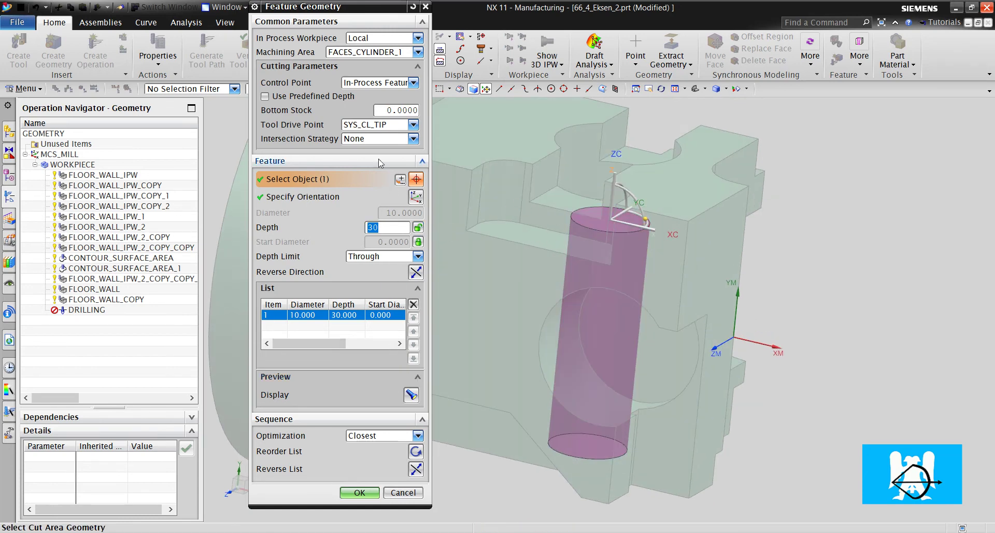
click(370, 127)
click(376, 130)
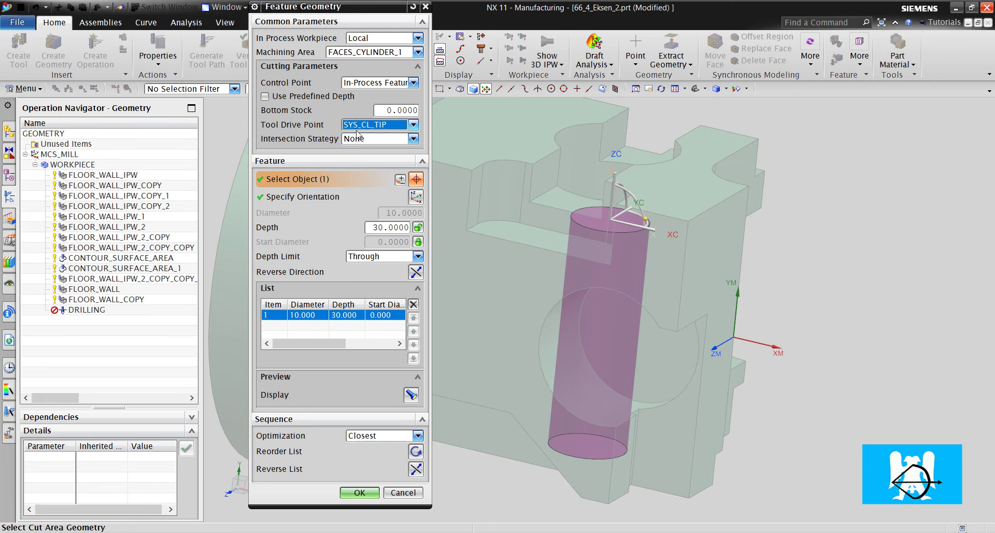
click(360, 492)
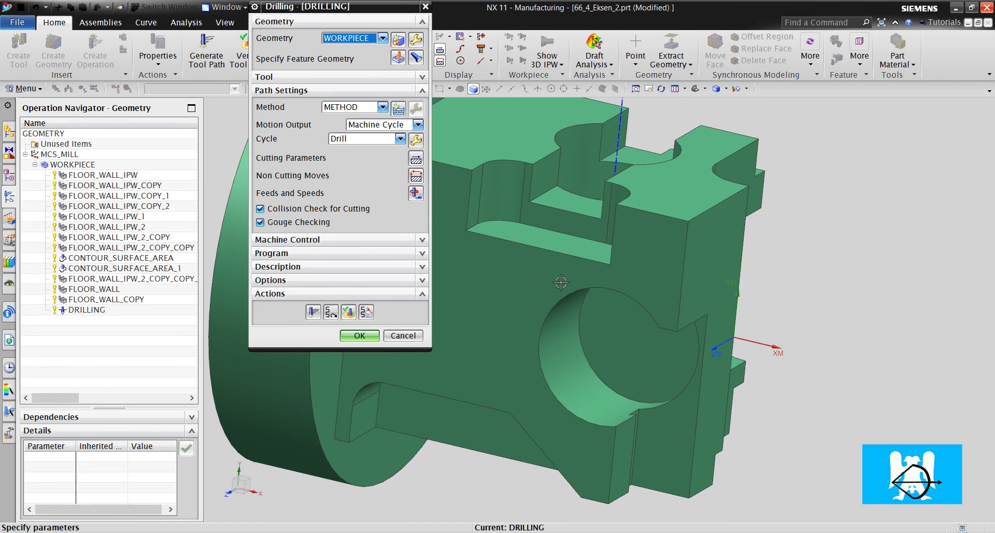
Step: Set the drilling top offset distance to 10 in the cutting parameters, regenerate the tool path and accept the operation
middle_drag(561, 281, 463, 231)
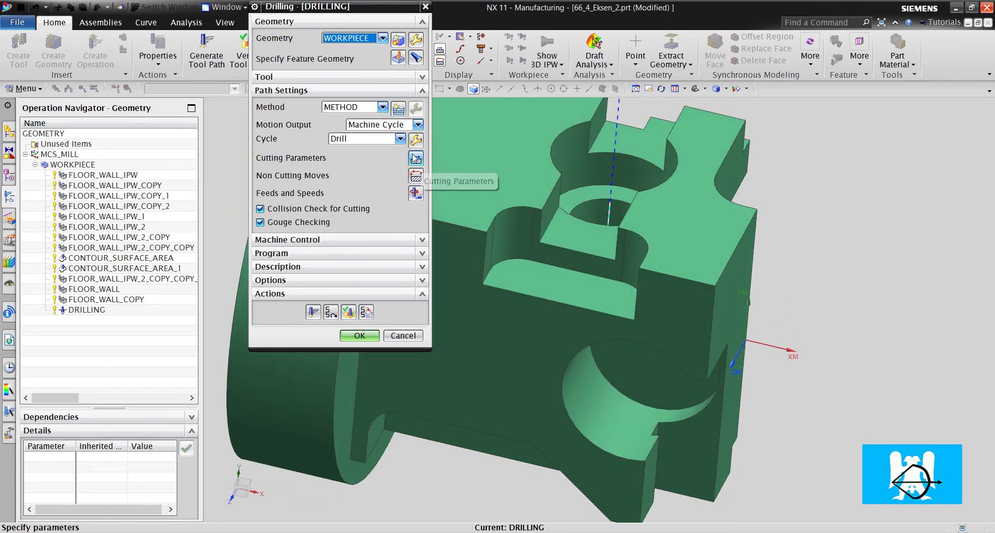
click(416, 158)
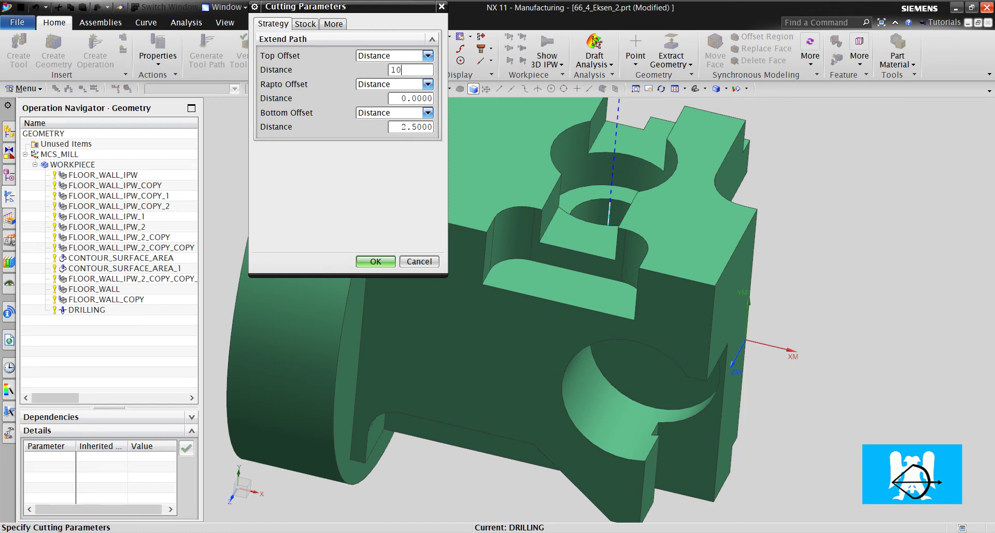
click(375, 260)
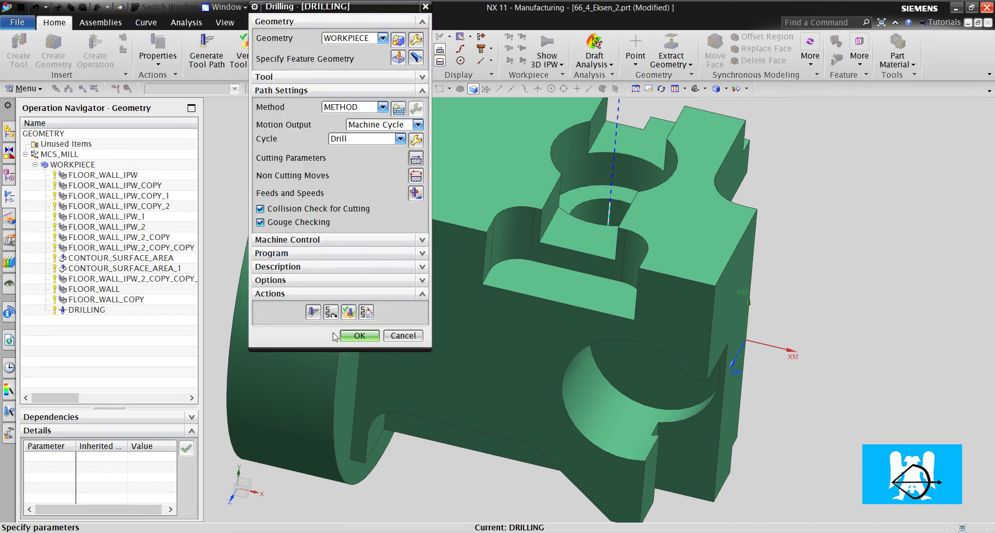
click(313, 312)
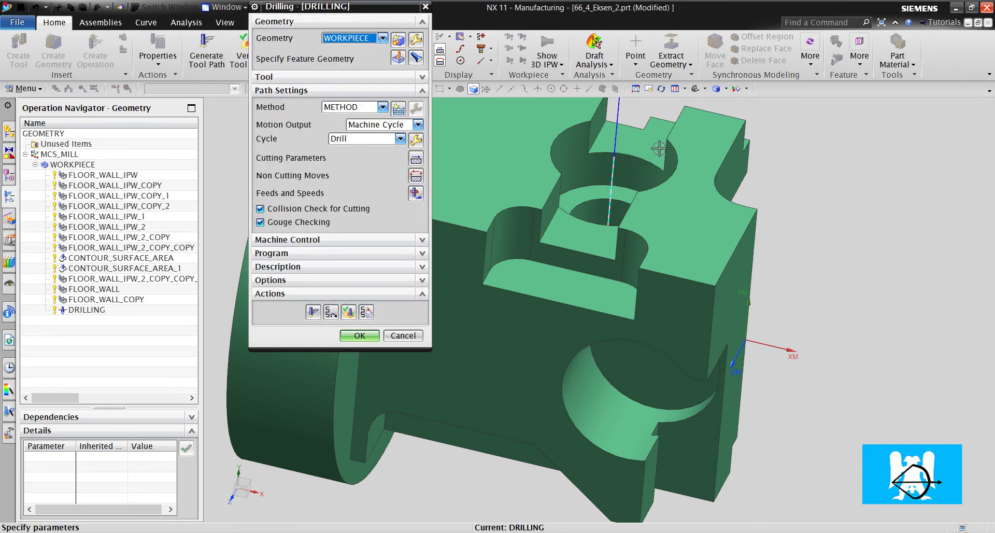
middle_drag(659, 149, 606, 161)
click(359, 335)
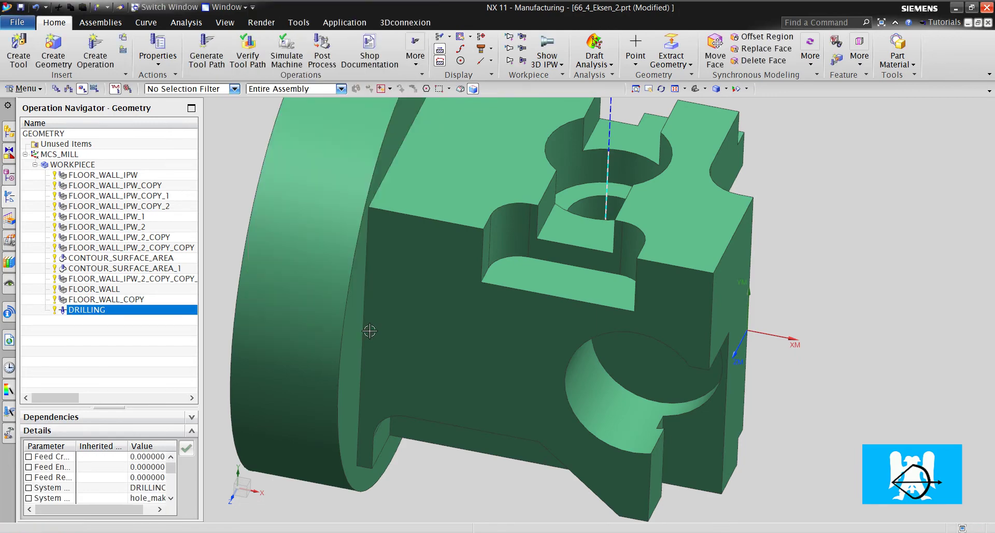
Step: Verify all WORKPIECE operations with a 3D Dynamic material removal simulation at animation speed 9, and close the visualization
middle_drag(462, 297, 606, 318)
click(85, 165)
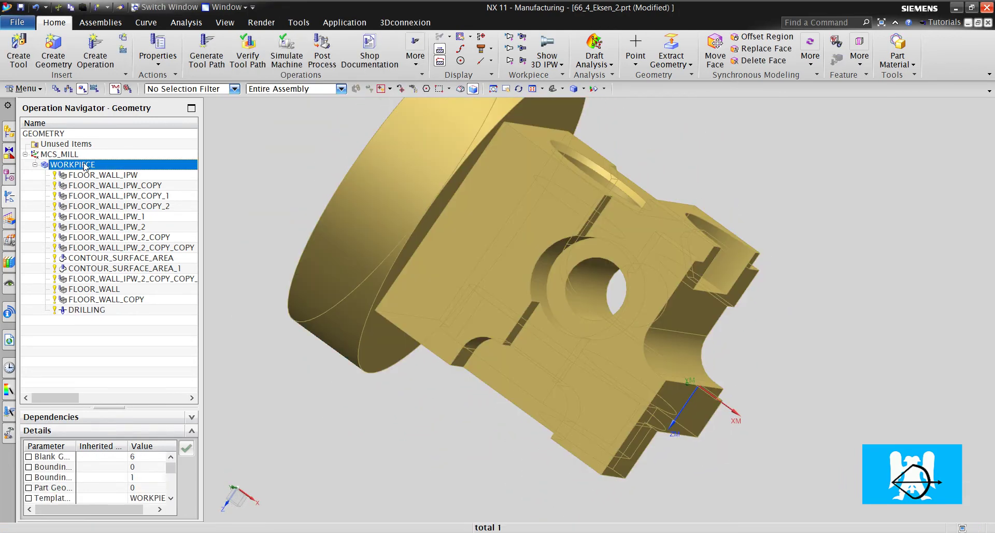
click(249, 50)
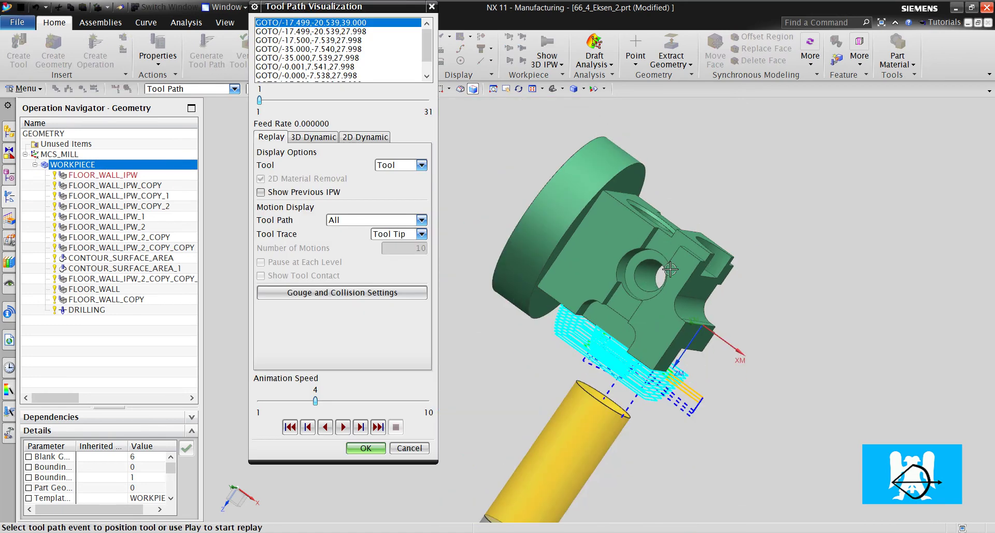
middle_drag(670, 269, 711, 195)
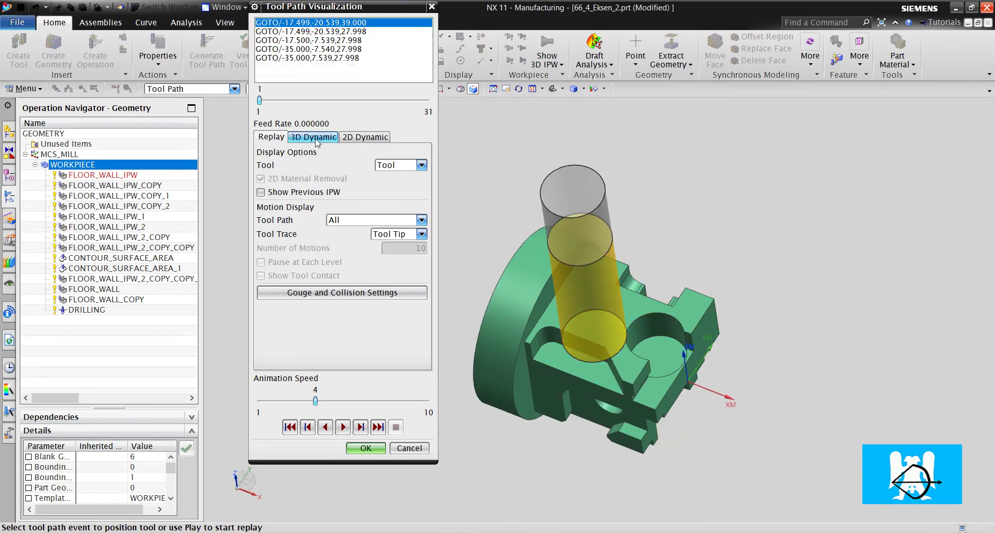
click(315, 138)
click(344, 427)
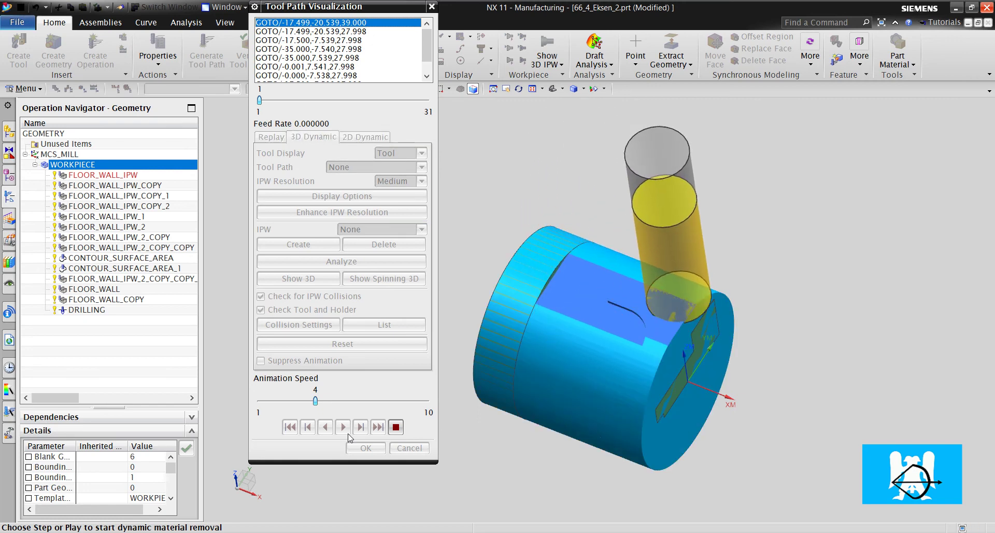
click(390, 401)
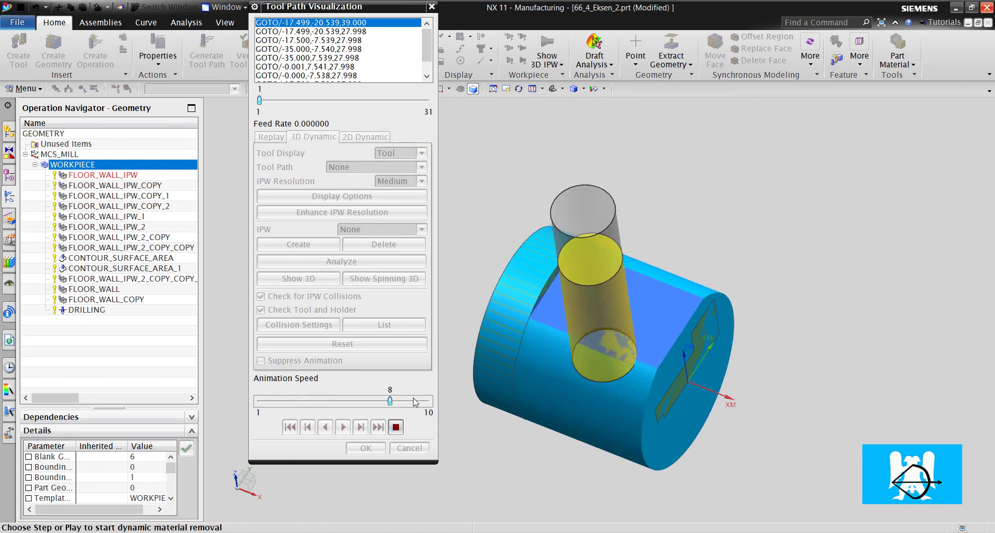
click(415, 401)
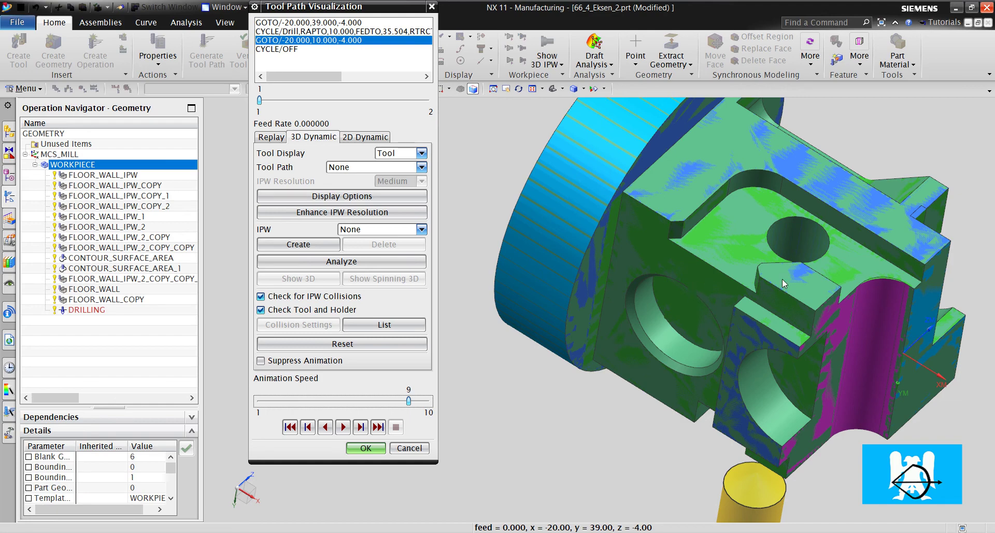
key(Escape)
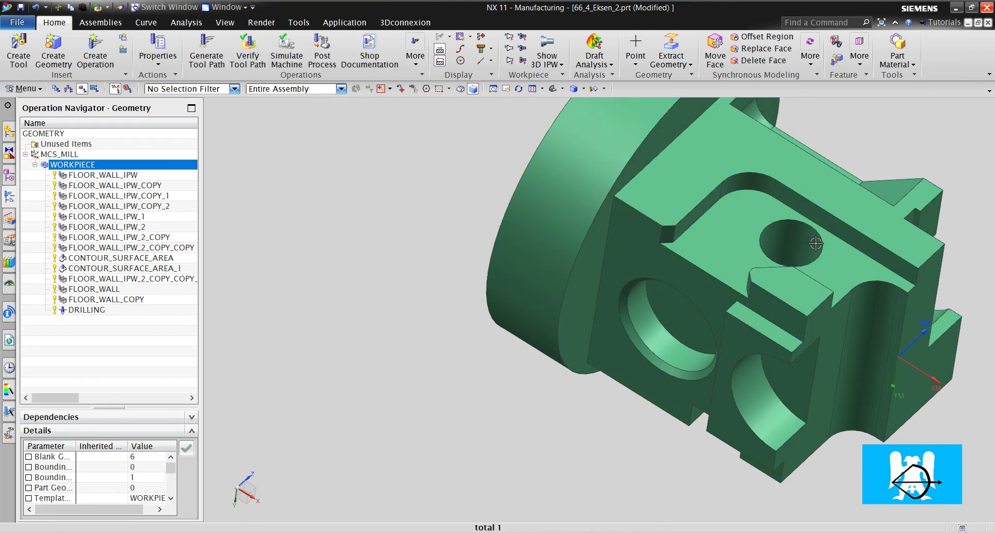
Step: Examine the part's pockets, holes, groove and end wall from all sides
middle_drag(762, 299, 827, 164)
scroll(825, 170, up, 2)
scroll(801, 192, up, 3)
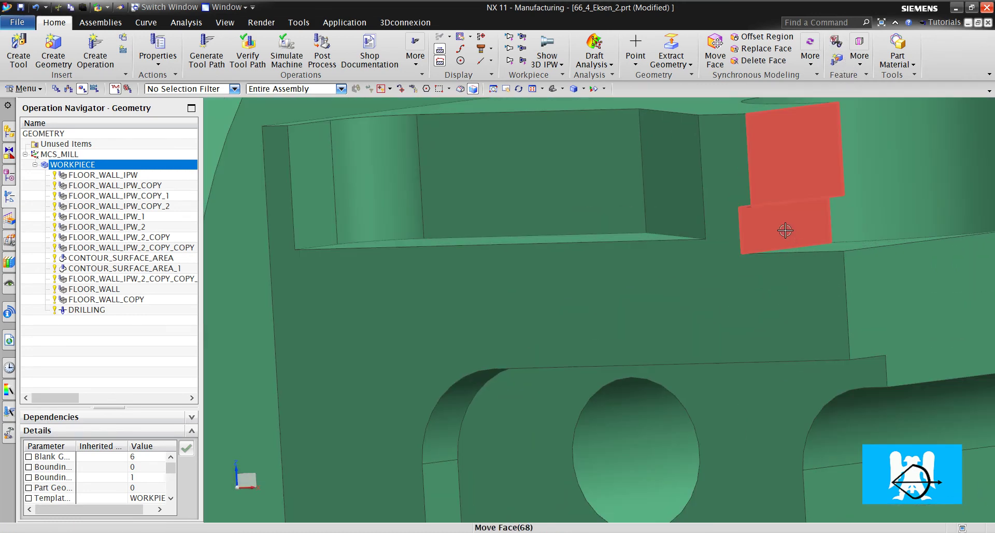
scroll(785, 230, down, 5)
middle_drag(786, 230, 723, 430)
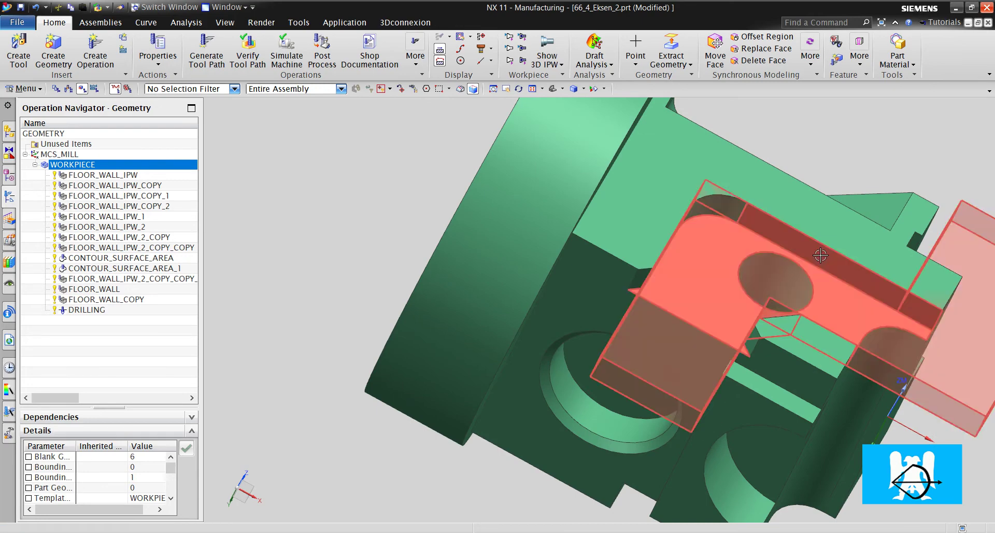
middle_drag(820, 255, 644, 243)
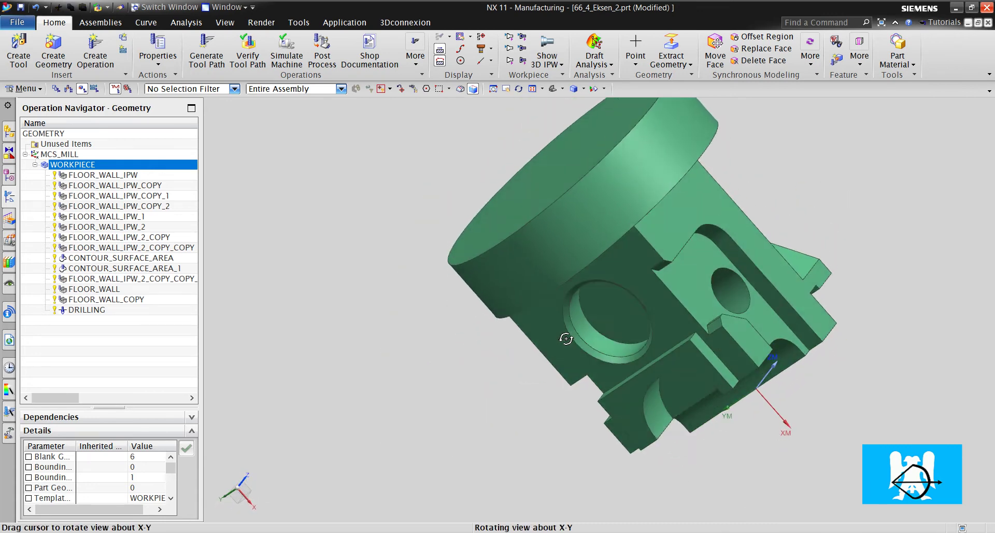
middle_drag(538, 341, 613, 266)
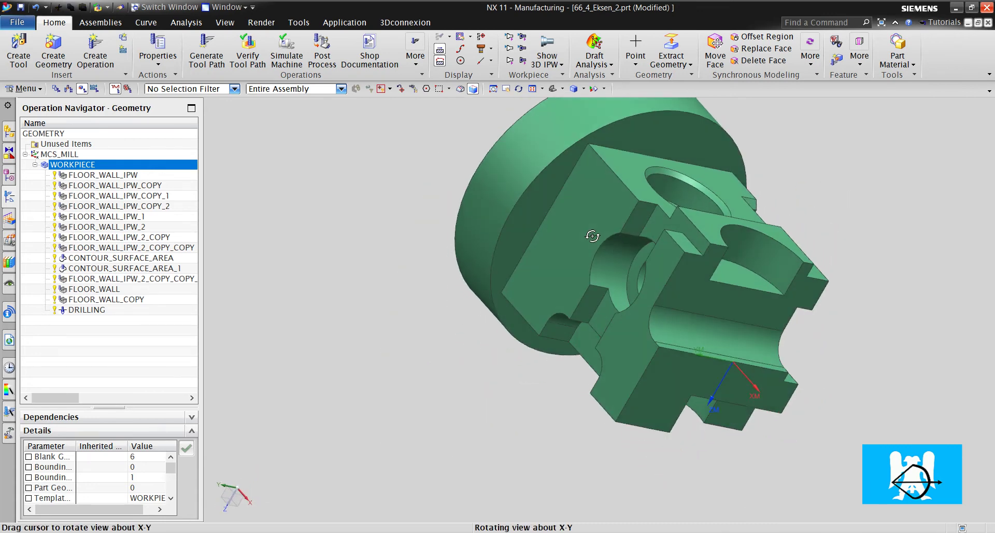
middle_drag(592, 235, 533, 259)
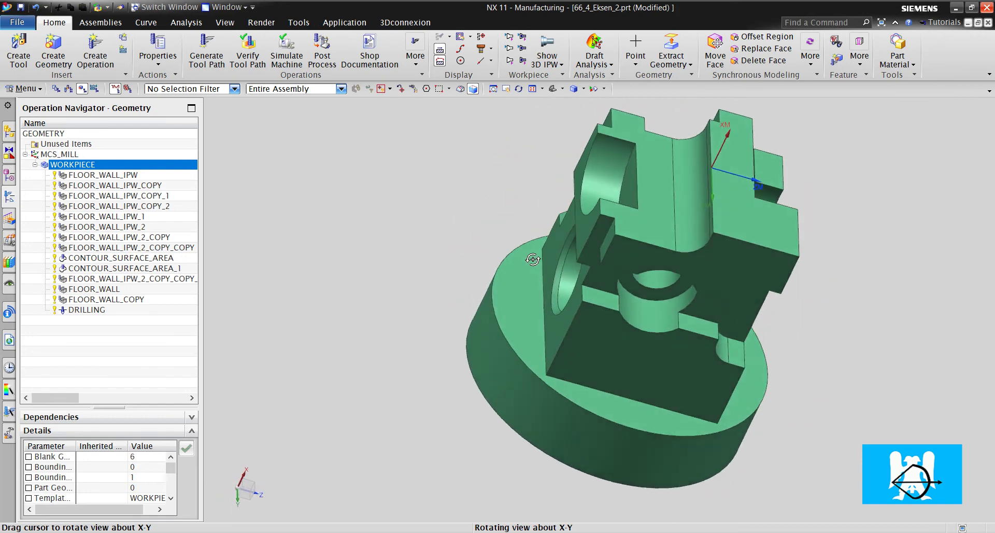
middle_drag(667, 236, 627, 240)
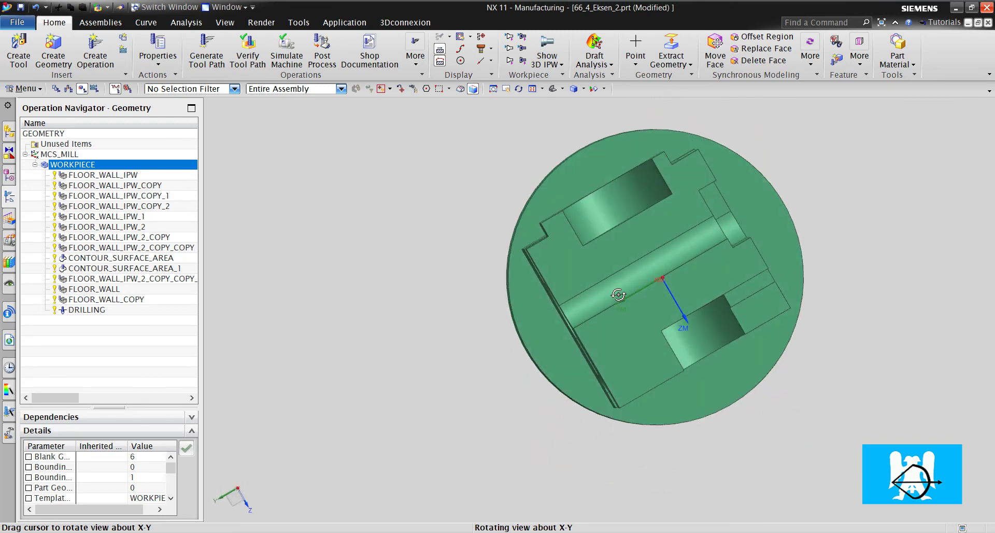
middle_drag(622, 264, 715, 126)
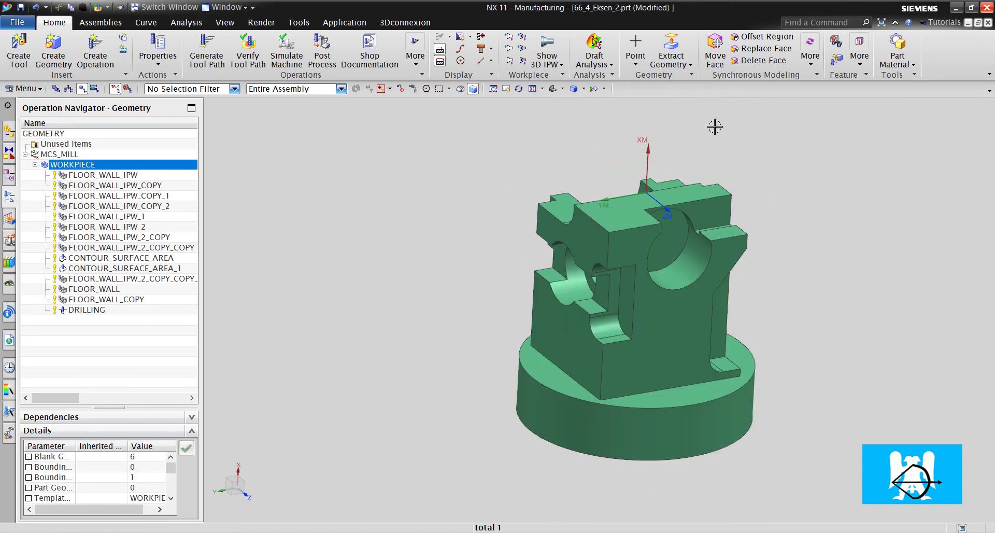
scroll(626, 230, up, 3)
middle_drag(753, 291, 533, 262)
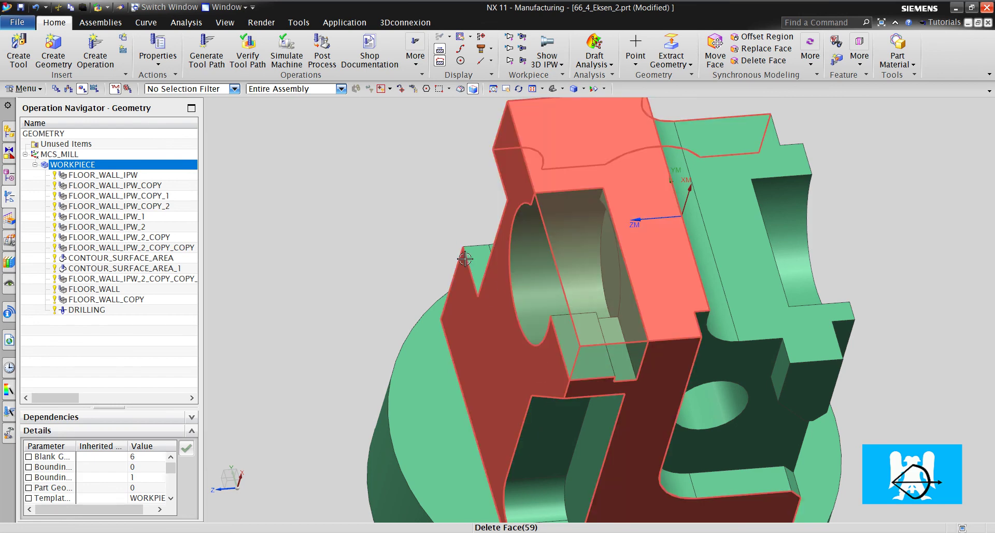
middle_drag(579, 267, 579, 391)
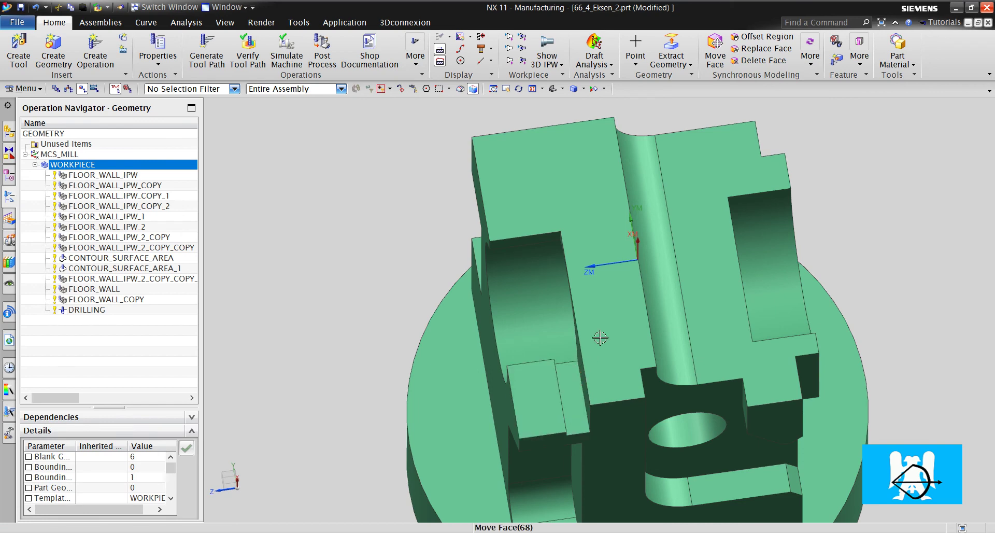
scroll(652, 245, down, 5)
middle_drag(596, 256, 668, 248)
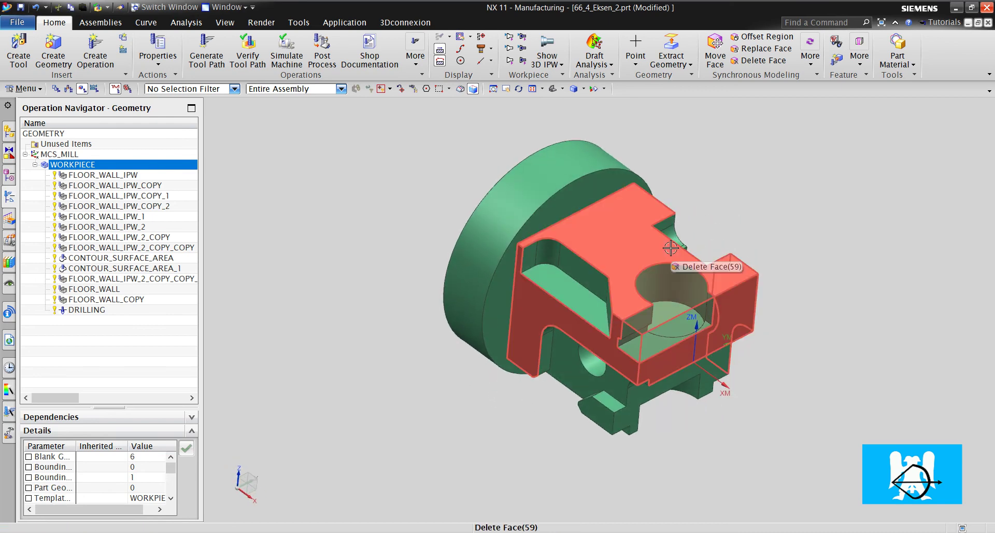